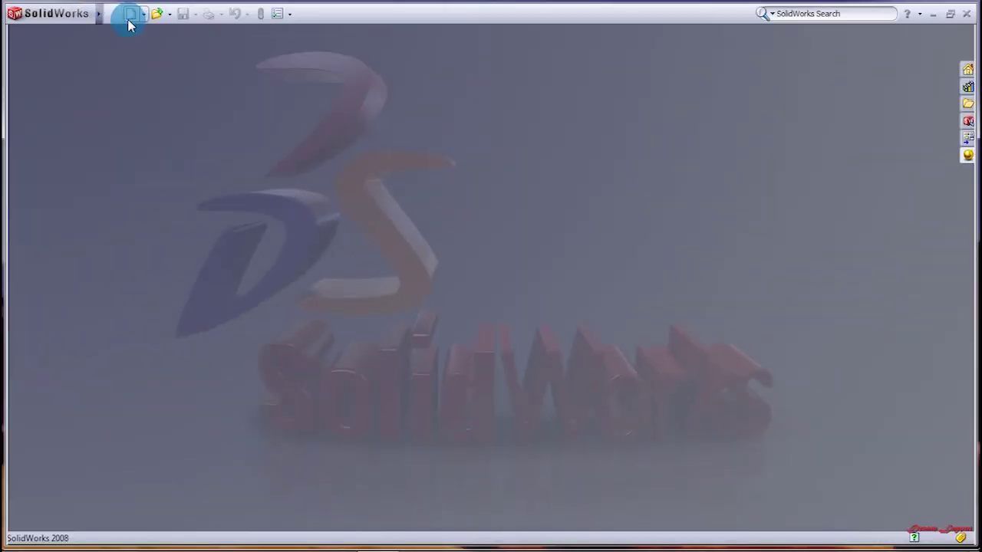
Step: Create a new part document and confirm its units are MMGS (millimetre, gram, second)
left_click(131, 14)
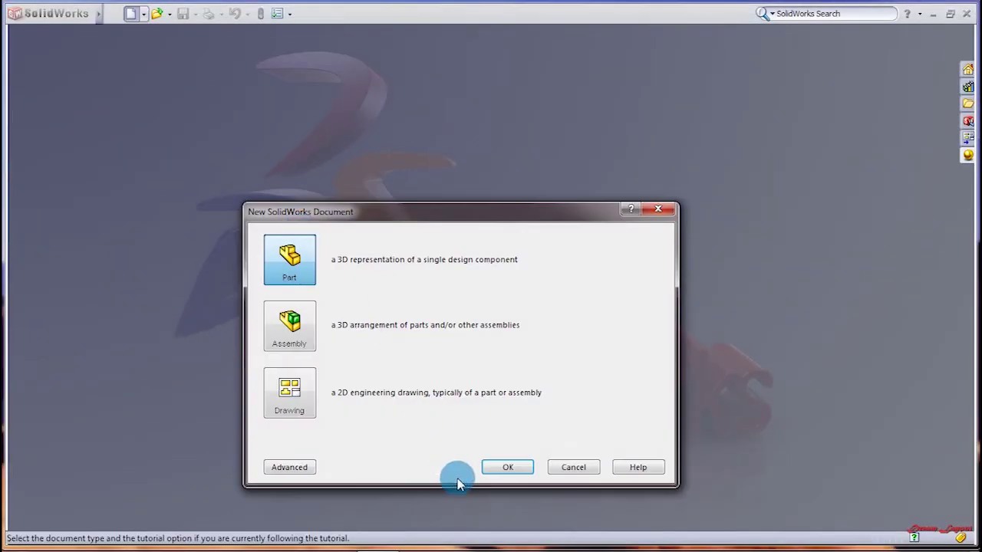
left_click(508, 466)
left_click(277, 15)
left_click(300, 36)
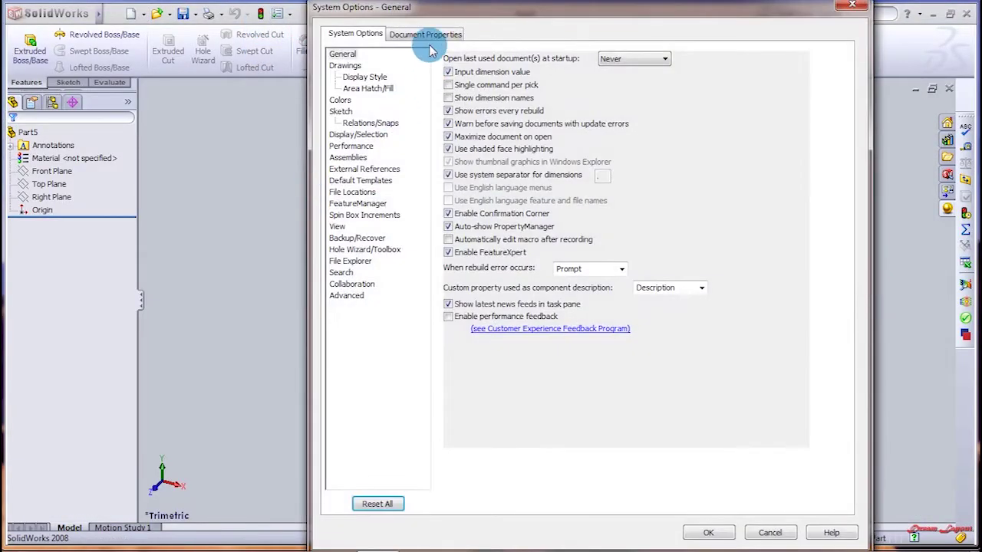
left_click(424, 34)
left_click(342, 158)
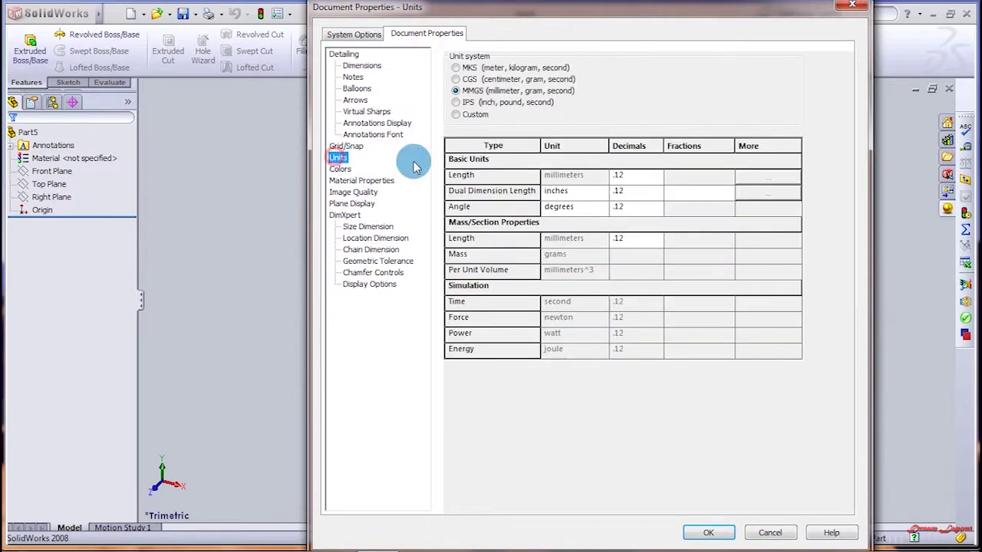
left_click(701, 532)
Step: Start a new sketch on the Front Plane
left_click(68, 82)
left_click(27, 48)
left_click(385, 198)
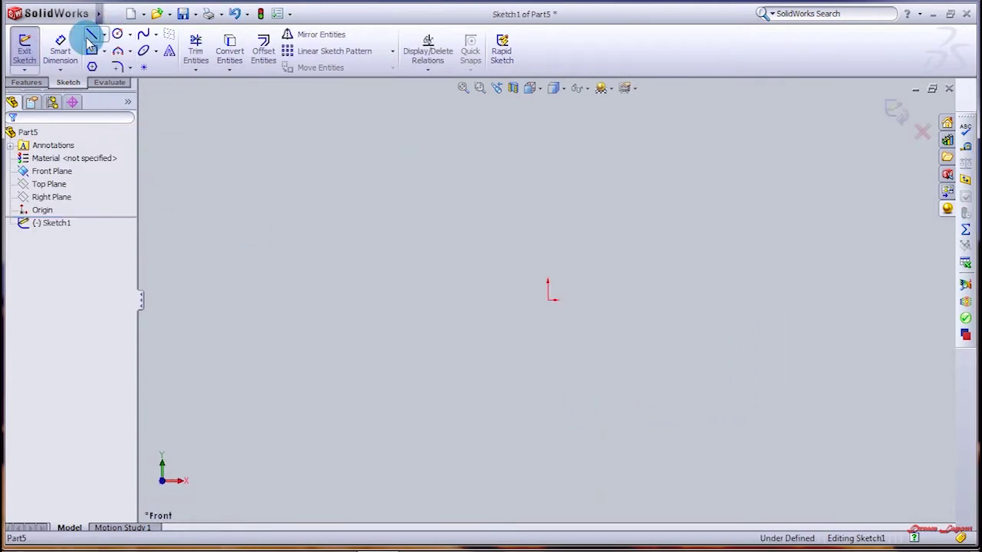
Step: Draw a horizontal base line left from the origin and dimension it 95 mm
left_click(549, 300)
left_click(403, 300)
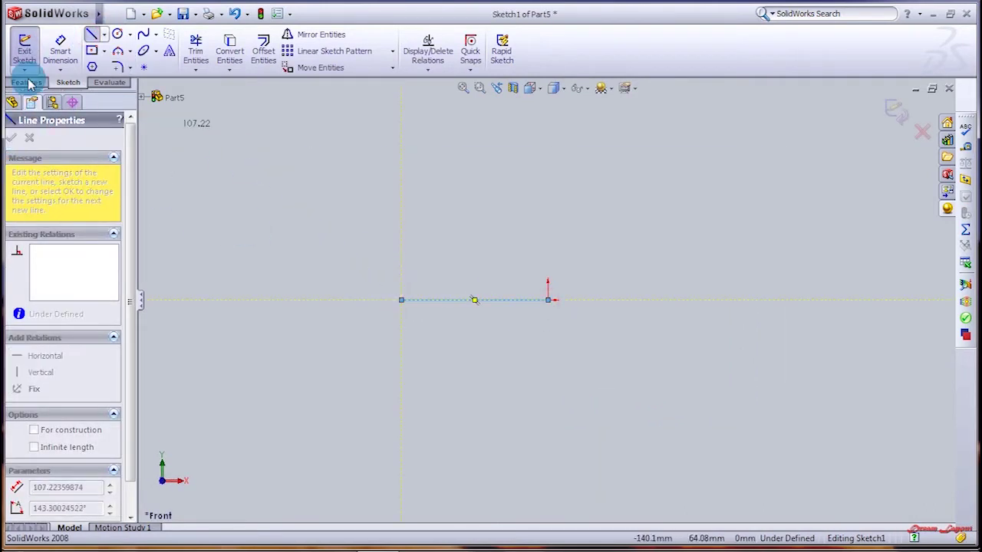
left_click(90, 33)
left_click(474, 302)
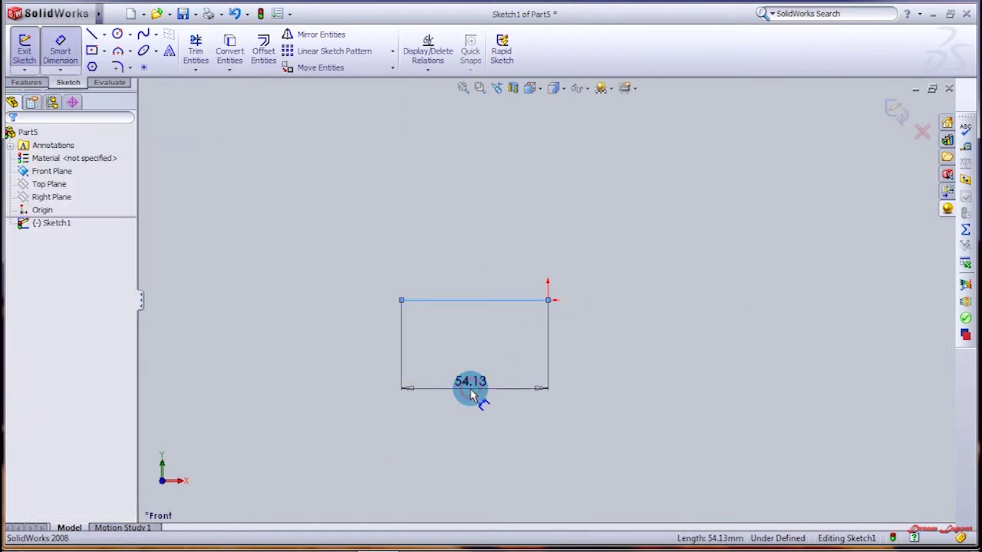
left_click(469, 387)
type("95")
key("Return")
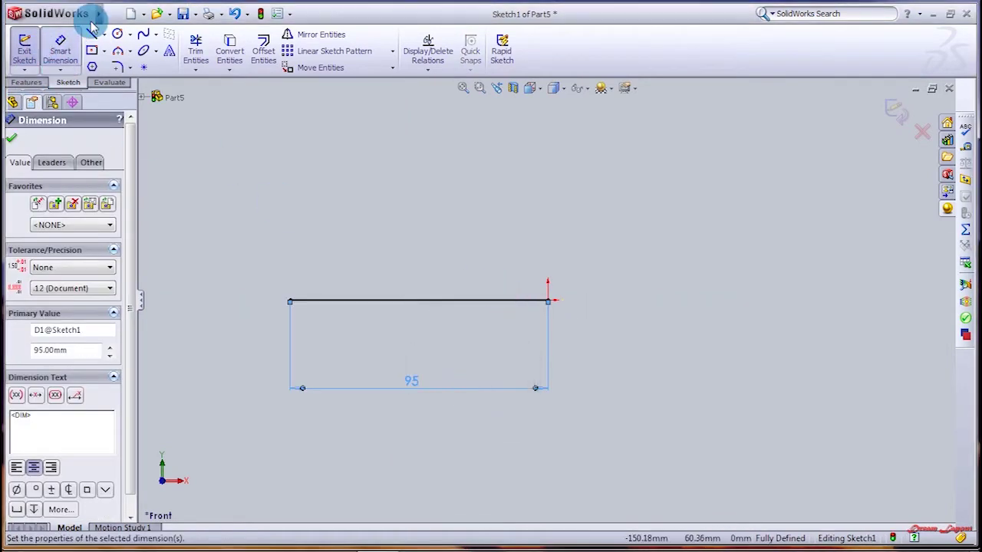
Step: Draw a construction centreline above the base line, dimensioned 85 mm from it
left_click(91, 34)
left_click(34, 295)
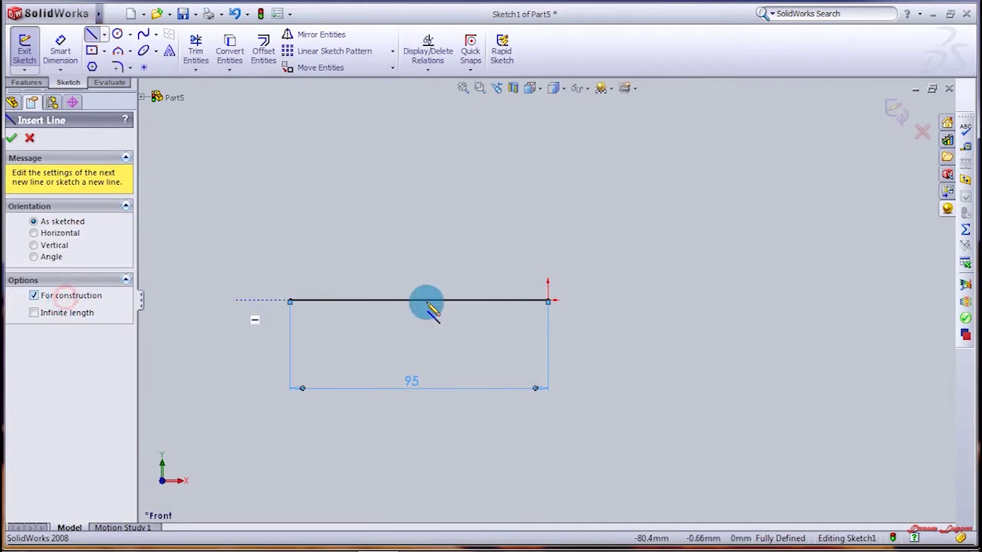
left_click_drag(548, 148, 290, 146)
left_click(59, 48)
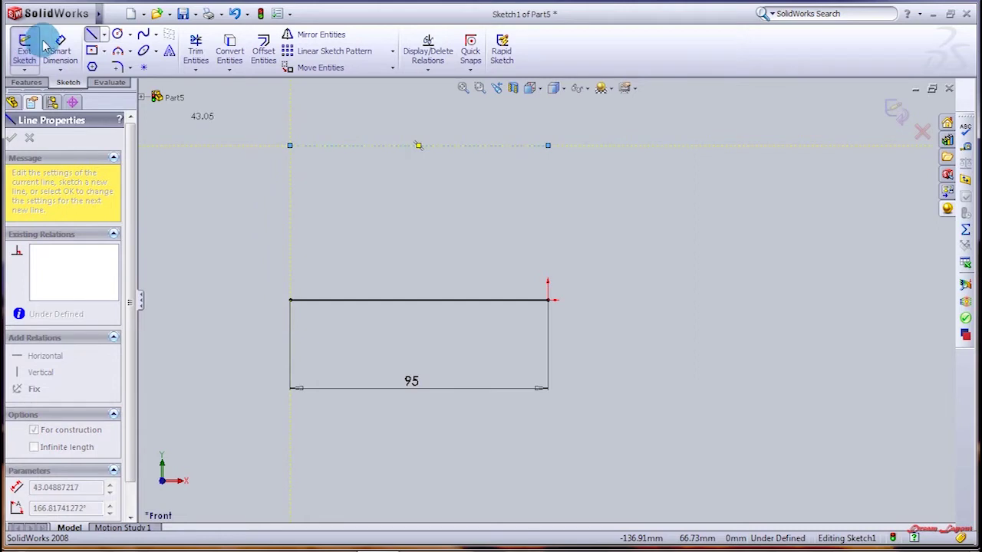
left_click(508, 146)
left_click(526, 299)
left_click(678, 239)
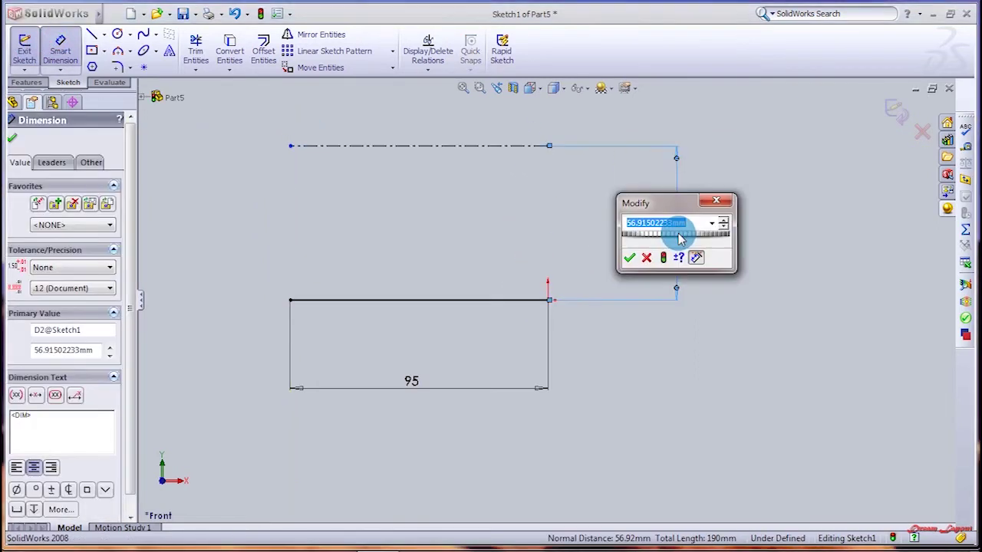
type("85")
key("Return")
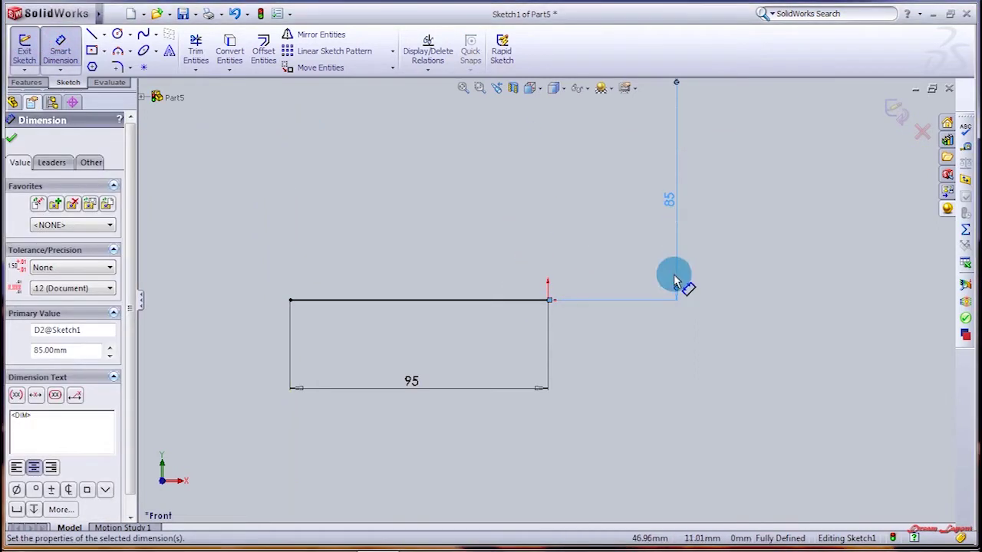
left_click(93, 37)
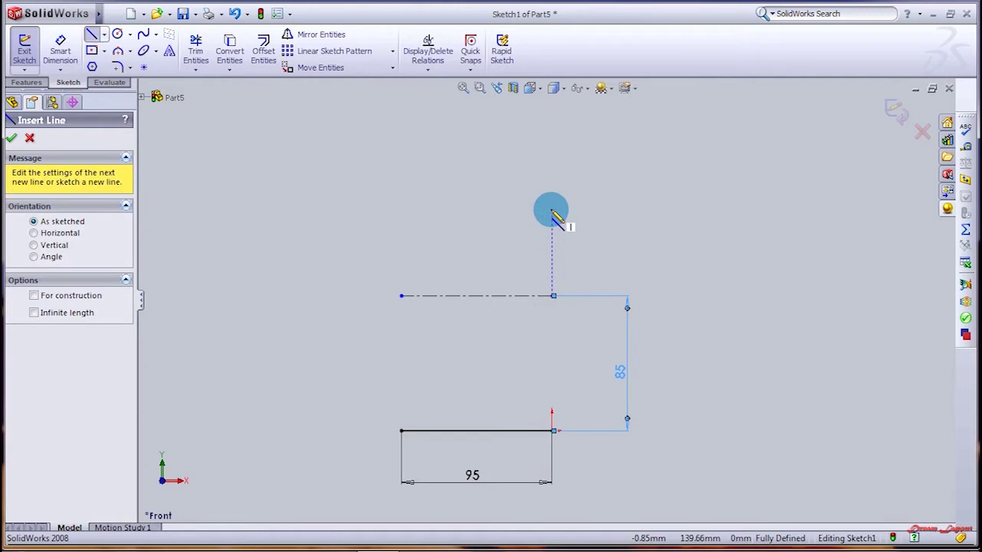
Step: Draw a top line 62 mm long, placed 40 mm above the centreline
left_click_drag(551, 210, 445, 218)
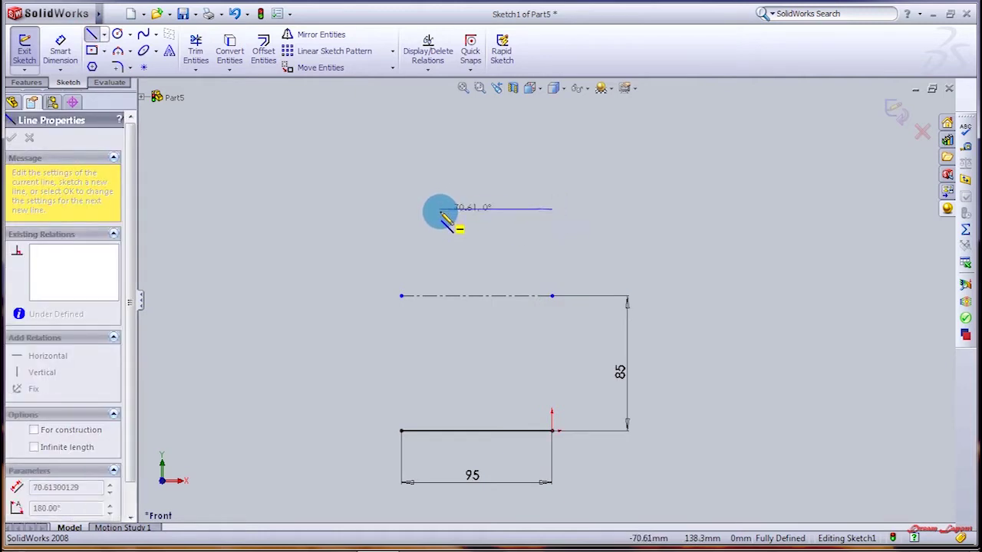
left_click(60, 51)
left_click(502, 210)
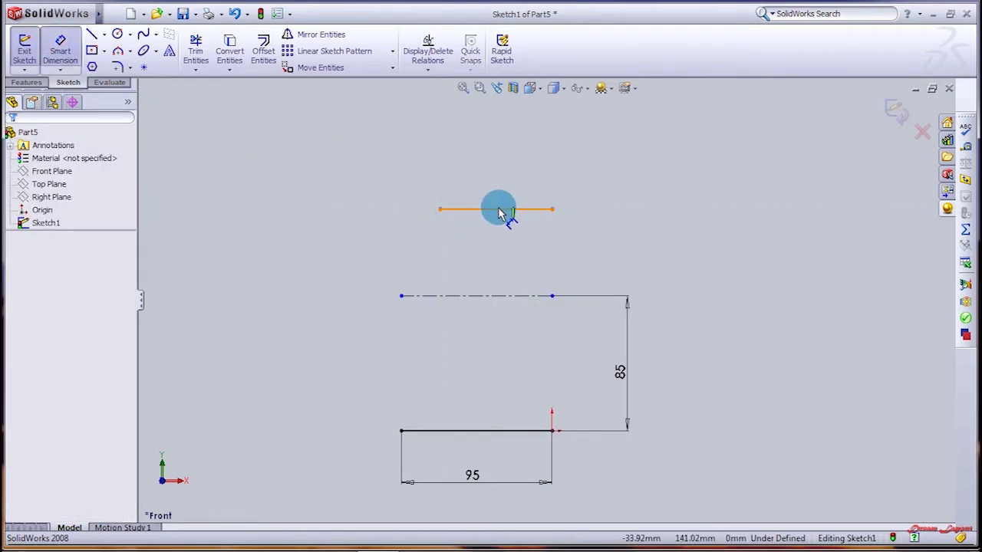
left_click(498, 168)
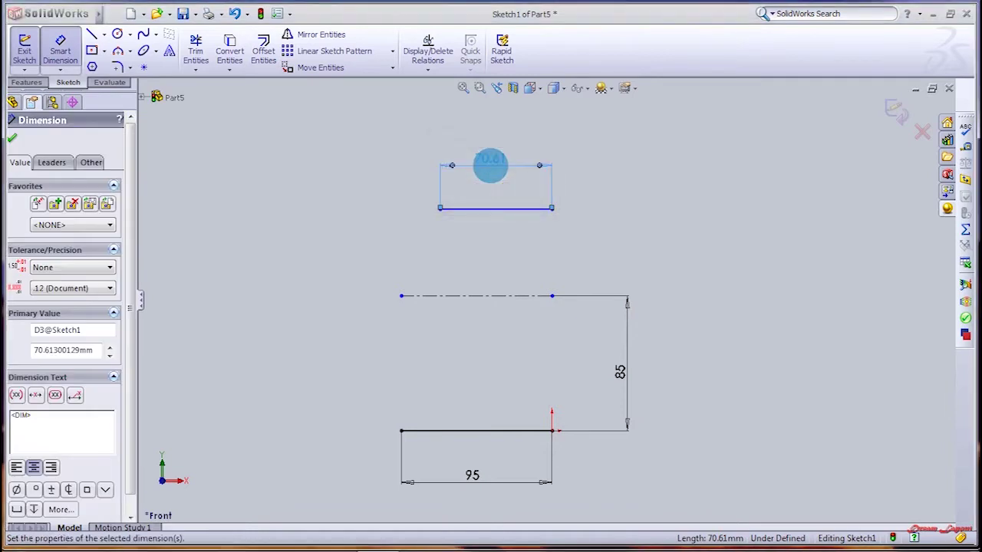
type("62")
key("Return")
left_click(491, 210)
left_click(491, 295)
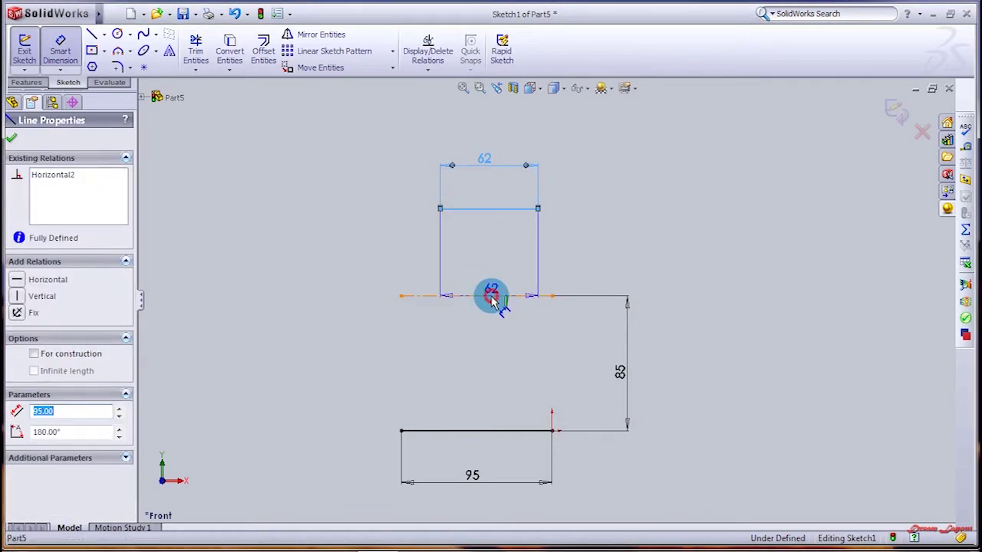
left_click(679, 268)
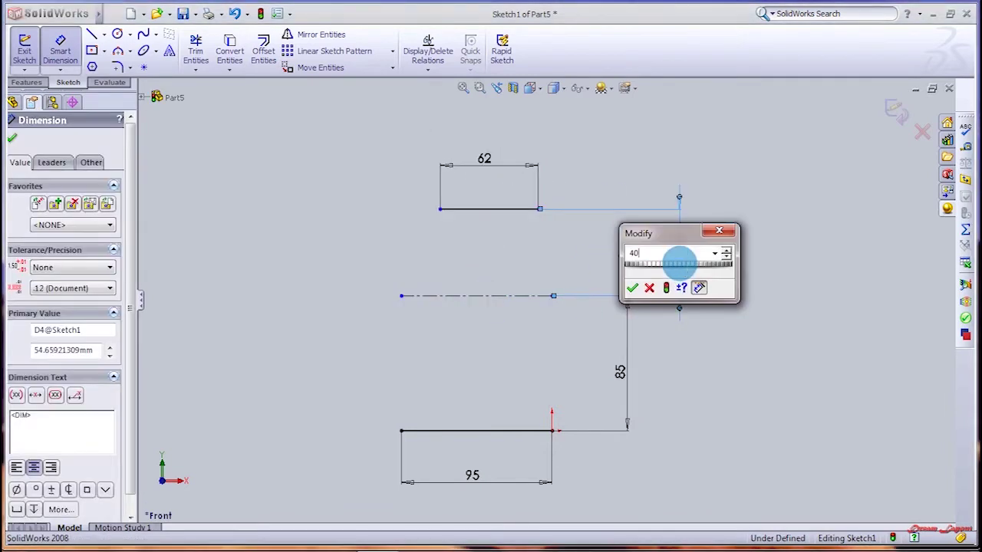
key("Return")
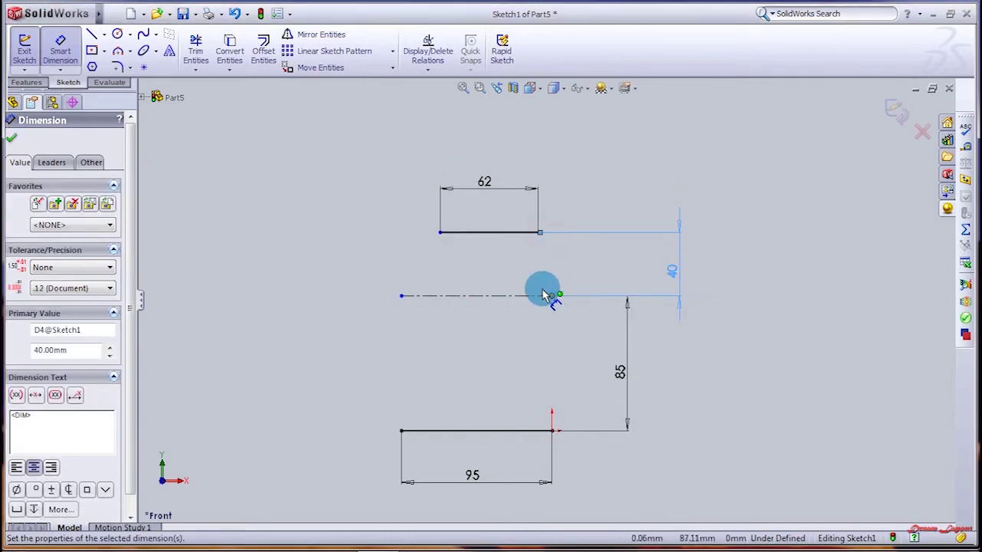
Step: Give the right endpoints of the top line, centreline and base line a Vertical relation
key("Escape")
left_click(537, 232)
left_click(552, 295, "ctrl")
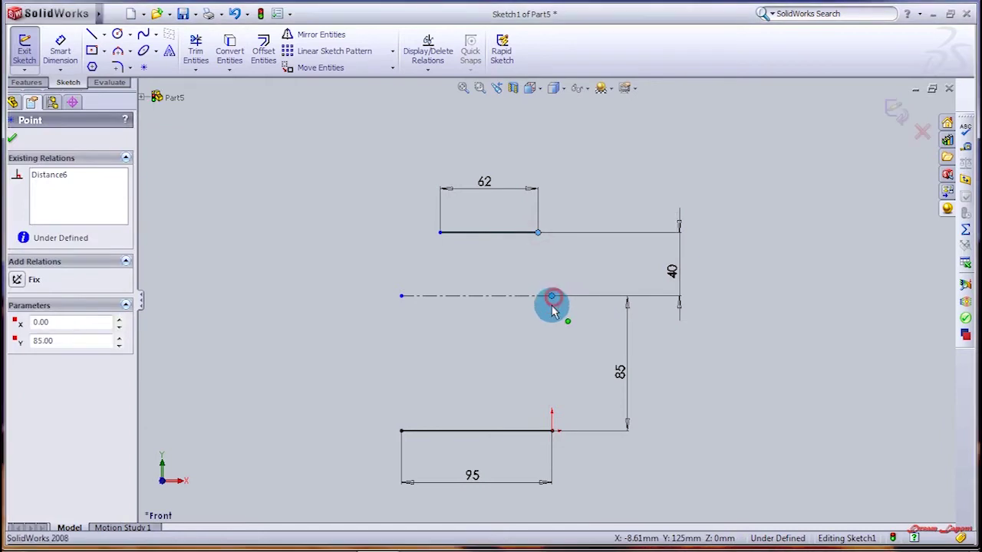
left_click(552, 432, "ctrl")
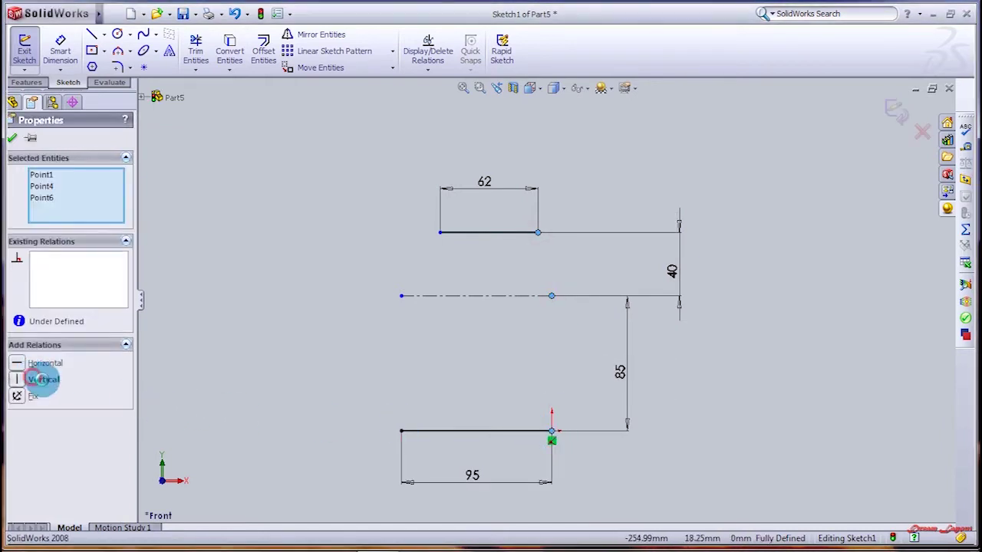
left_click(42, 378)
left_click(312, 196)
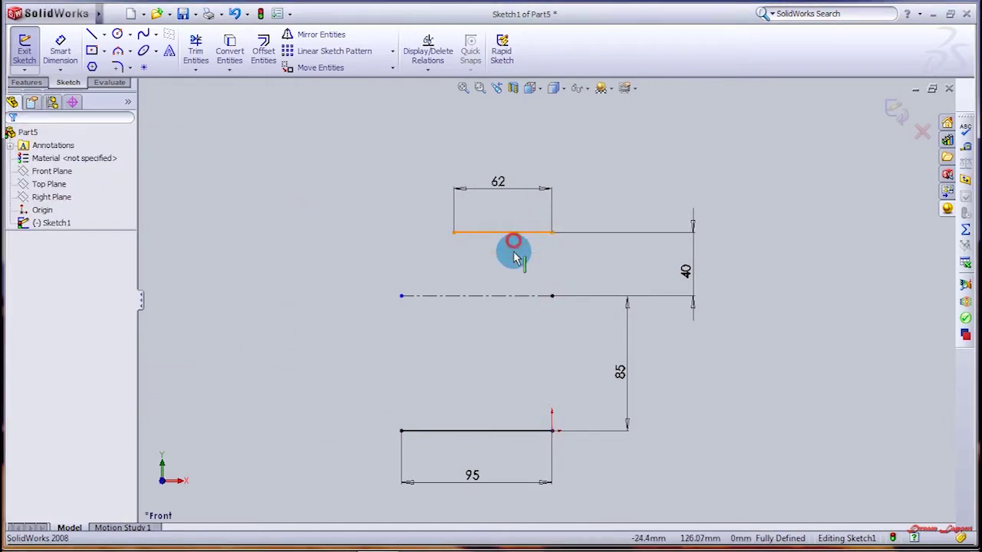
left_click(512, 231)
left_click(509, 297, "ctrl")
left_click(486, 430, "ctrl")
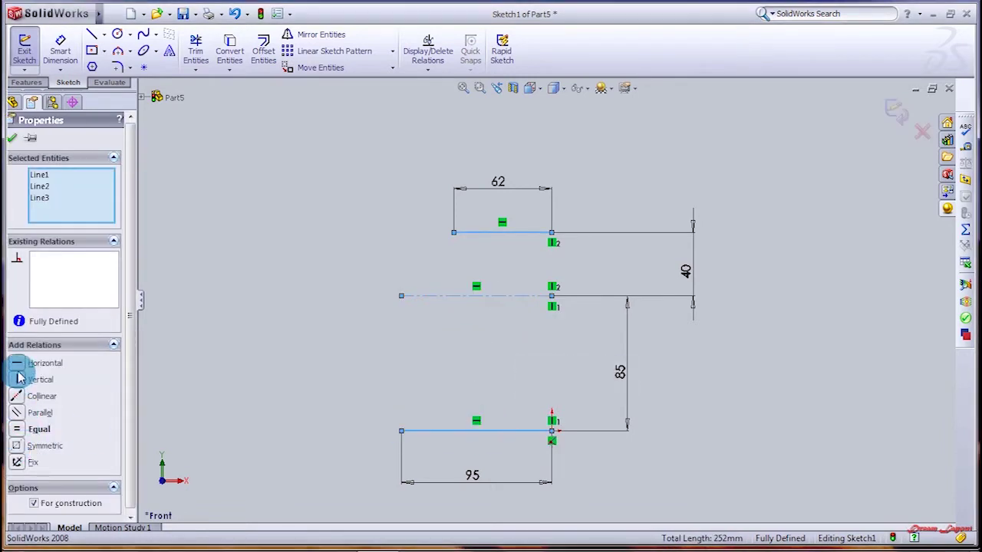
left_click(219, 310)
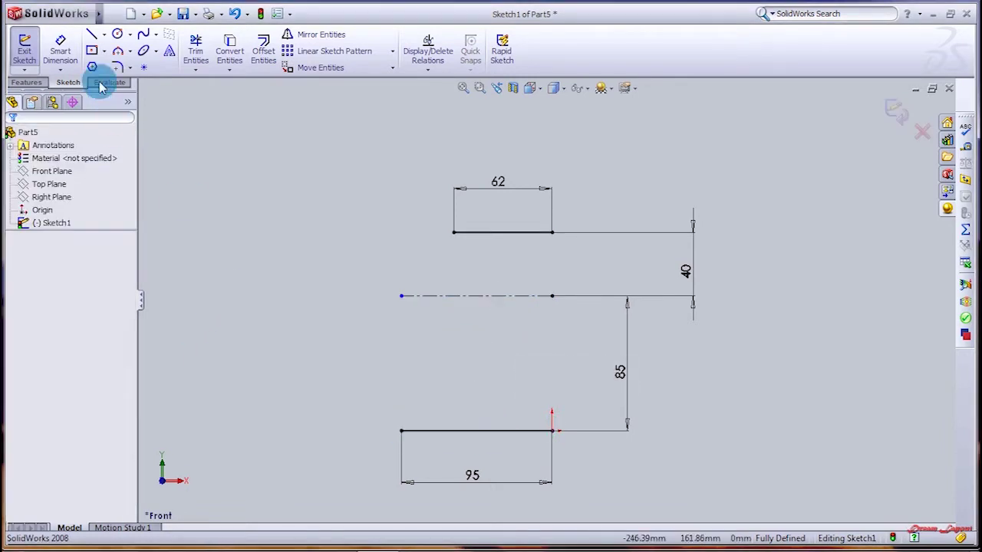
left_click(91, 36)
left_click(401, 430)
Step: Draw the left vertical edge from the base line up to the centreline
left_click(399, 295)
left_click(399, 295)
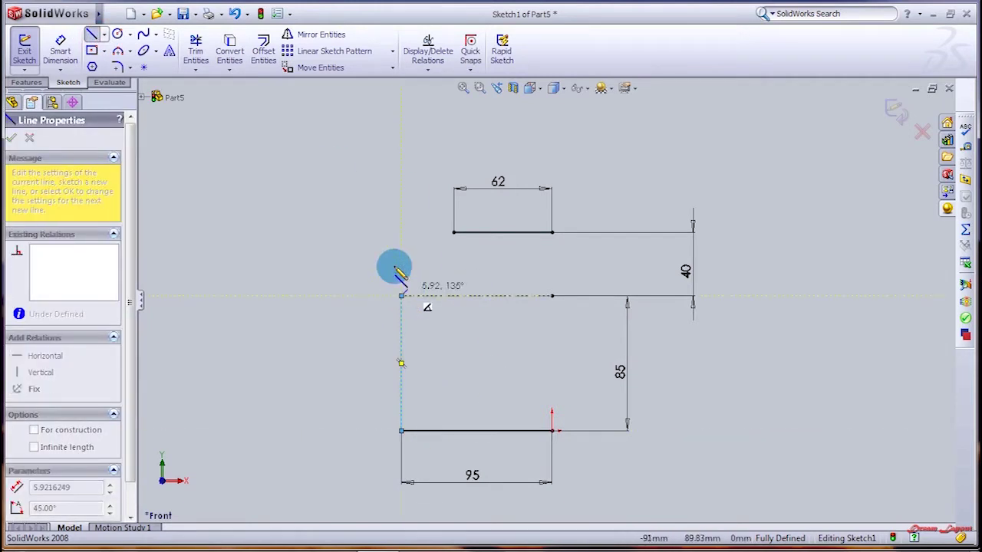
key("Escape")
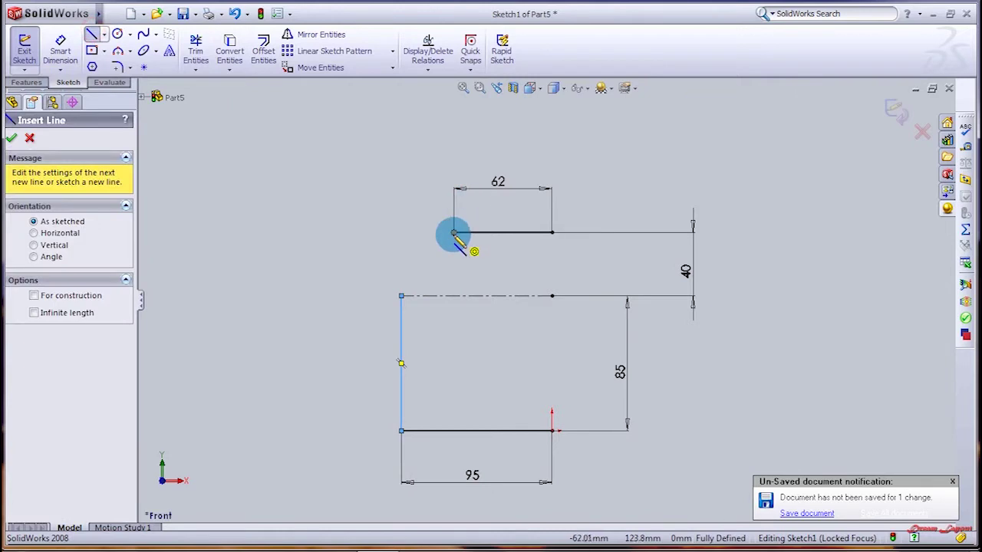
left_click(454, 232)
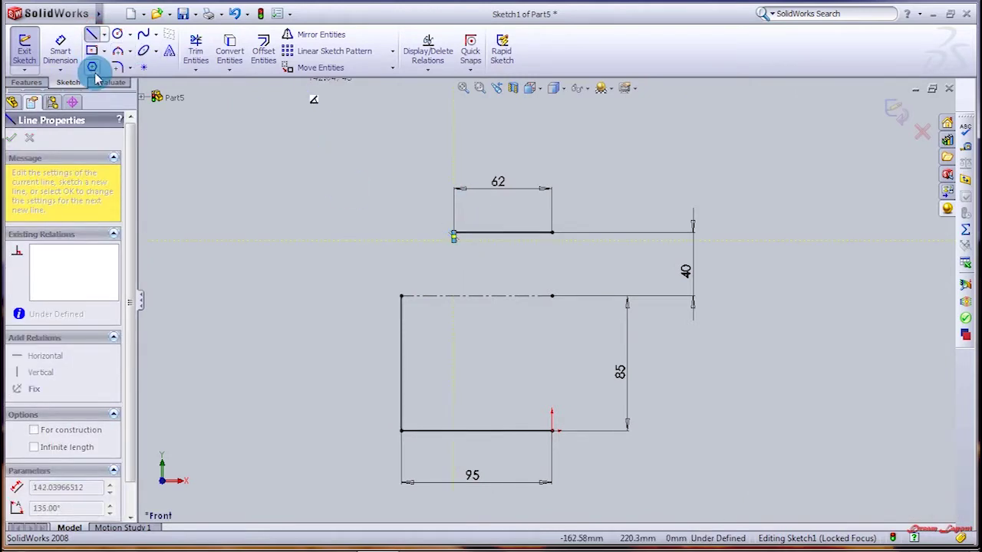
left_click_drag(454, 240, 460, 278)
key("Escape")
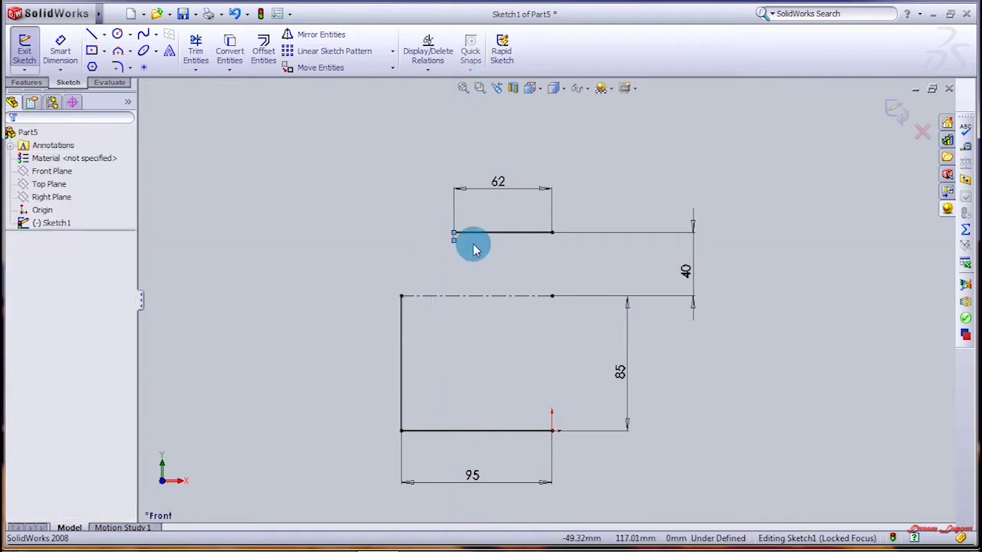
Step: Join the top line's end to the centreline with a slanted line
scroll(407, 253, "down", 3)
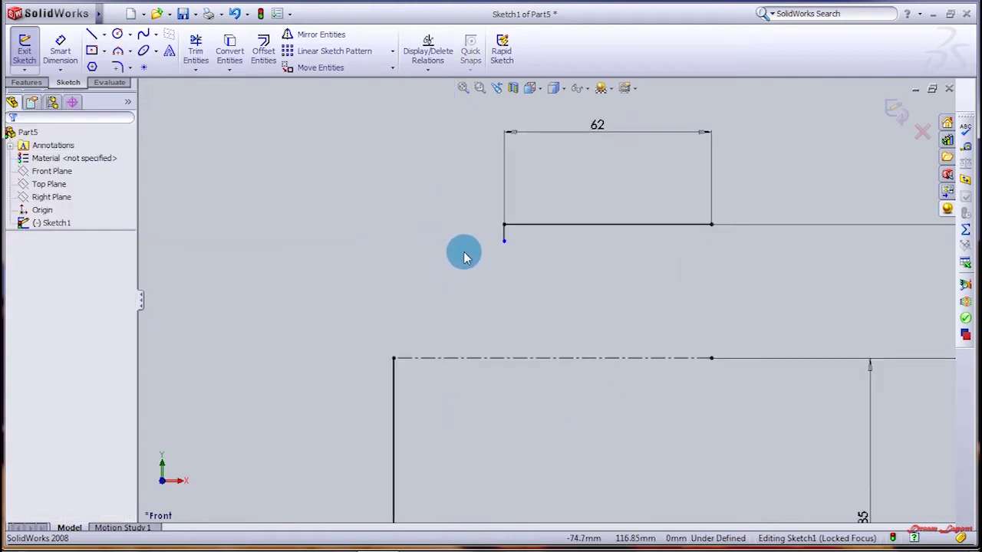
left_click(91, 34)
left_click(530, 242)
left_click(369, 412)
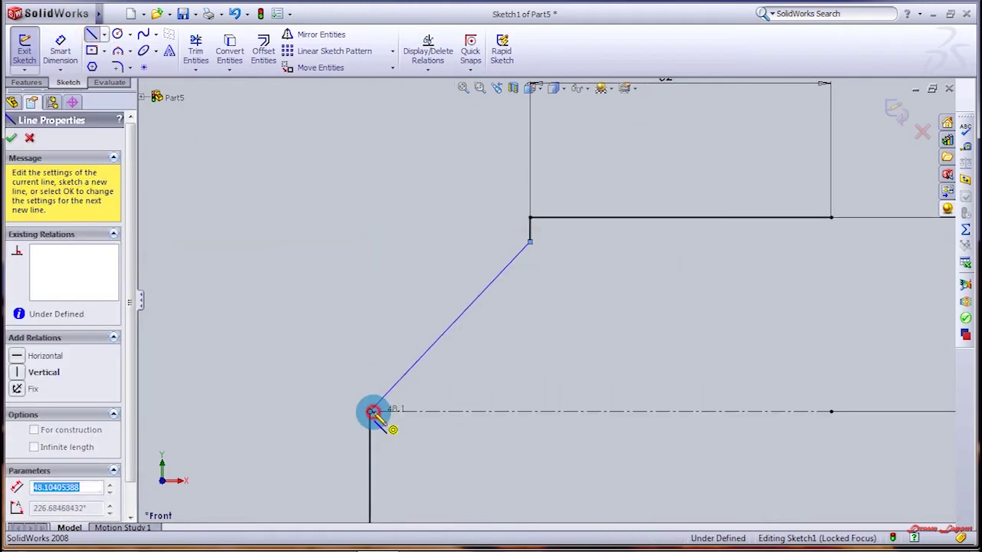
key("Escape")
Step: Close the profile's right side with a vertical line down to the base
scroll(728, 361, "up", 2)
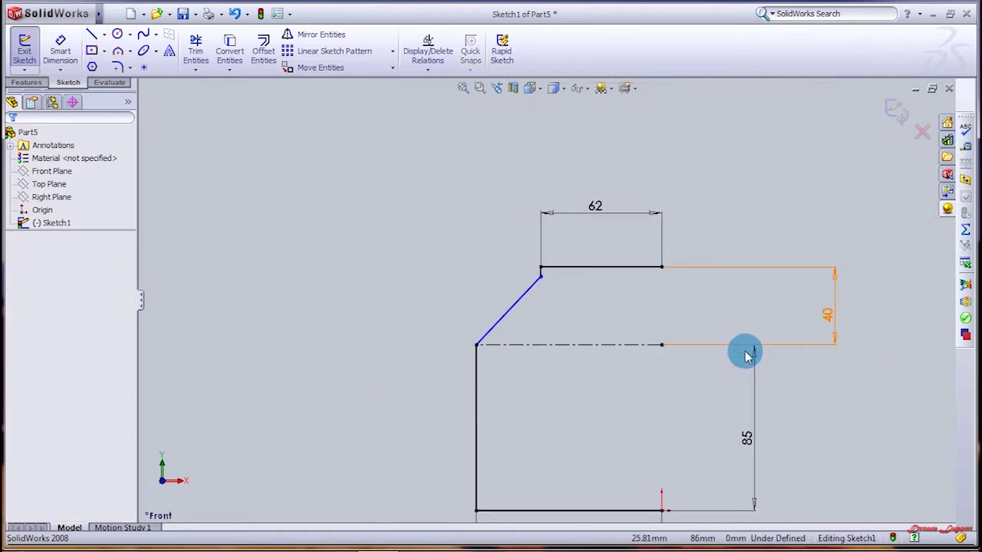
scroll(713, 370, "up", 1)
left_click(93, 35)
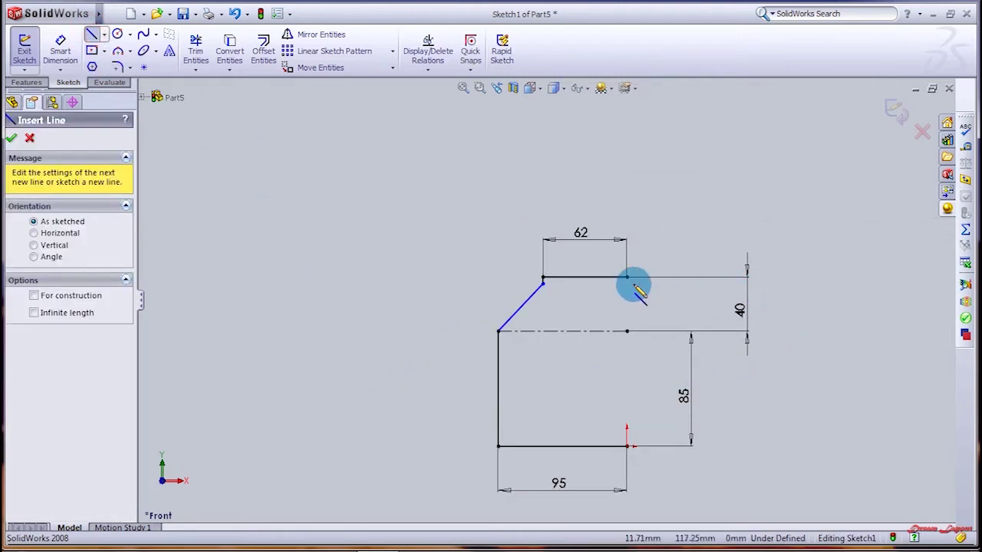
left_click_drag(625, 278, 625, 445)
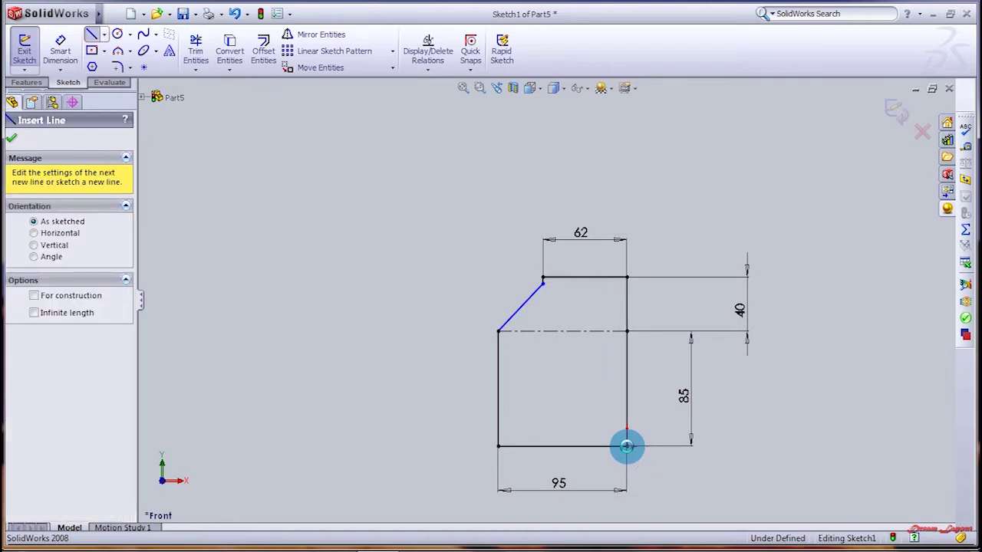
key("Escape")
left_click(26, 82)
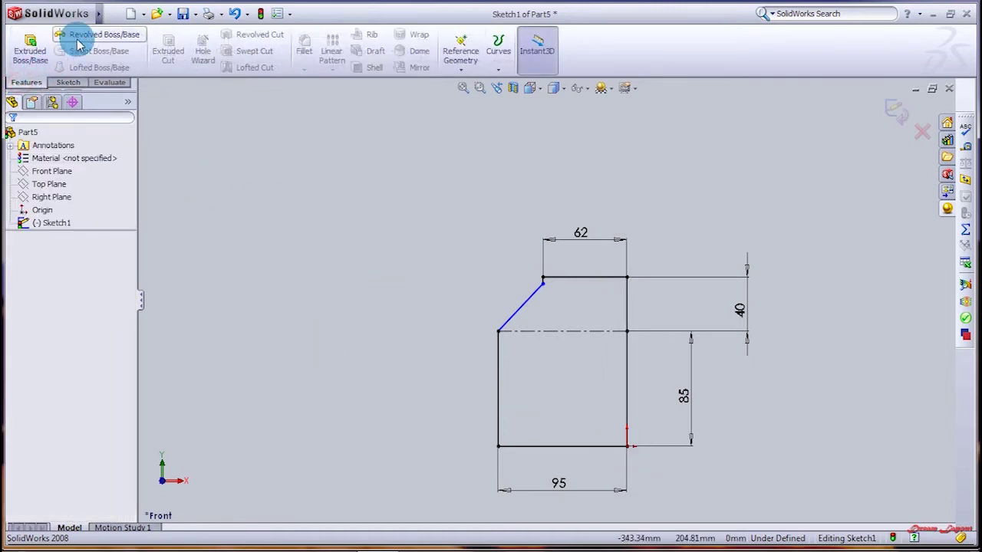
Step: Revolve the profile a full 360° about the vertical line into a solid
left_click(77, 44)
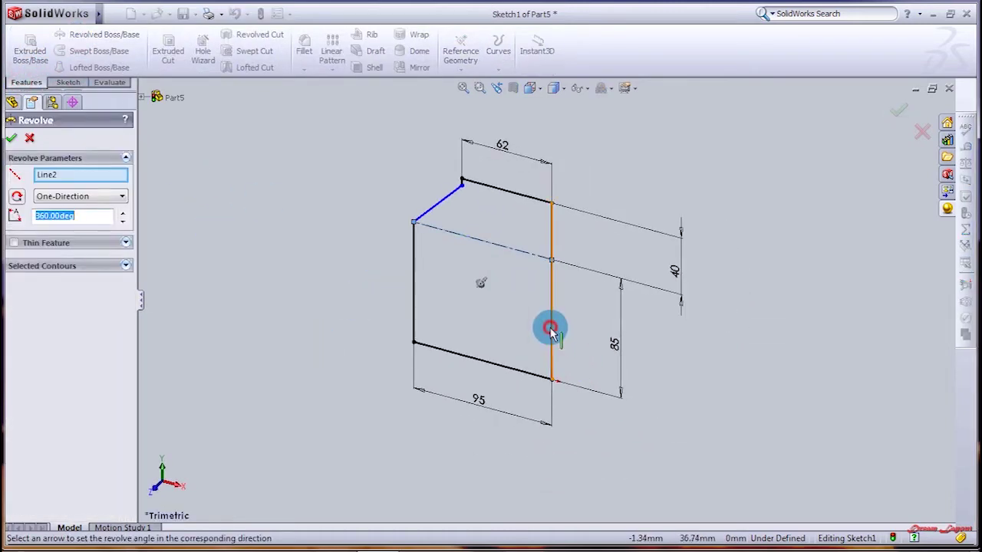
left_click(550, 328)
left_click(10, 140)
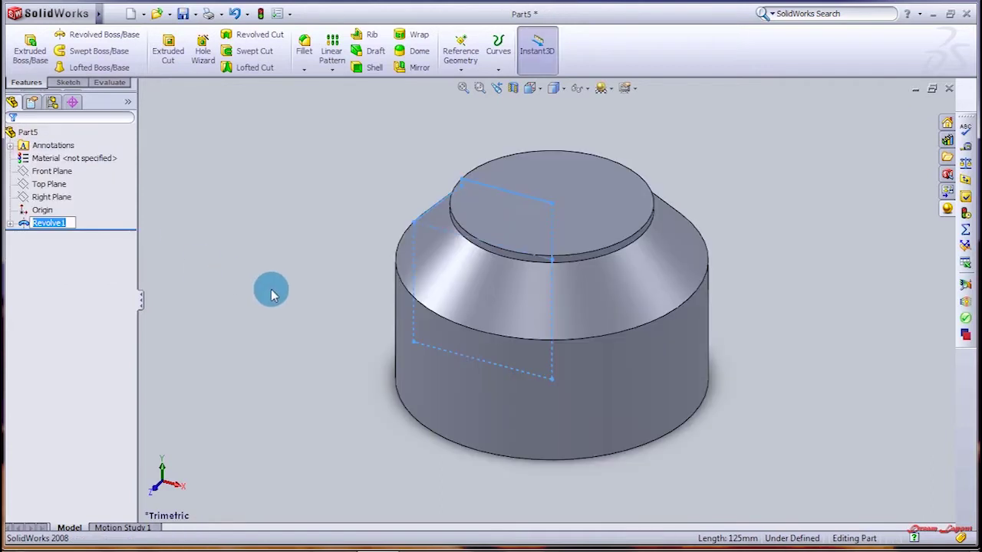
Step: Fillet the shoulder edge where the cone meets the cylinder at 20 mm
left_click(299, 38)
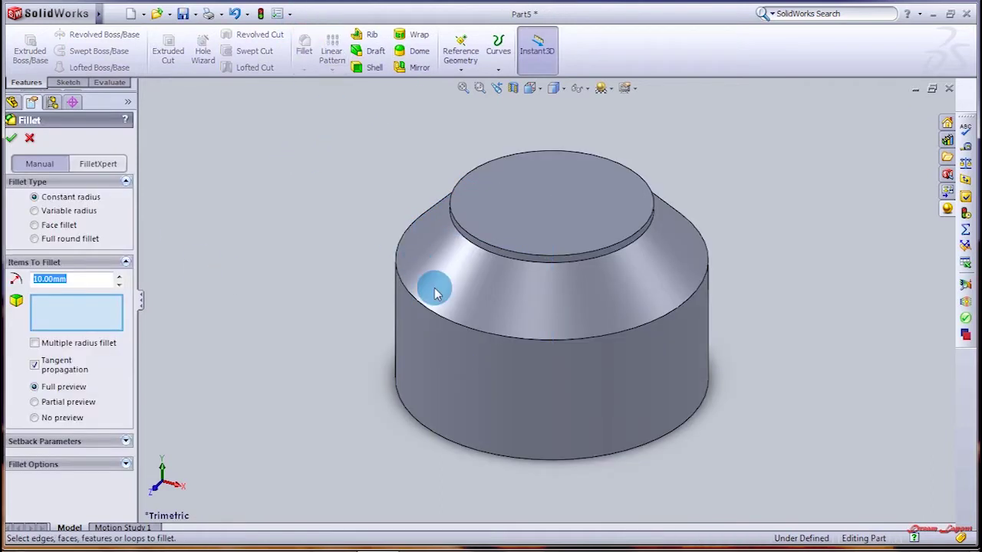
left_click(443, 322)
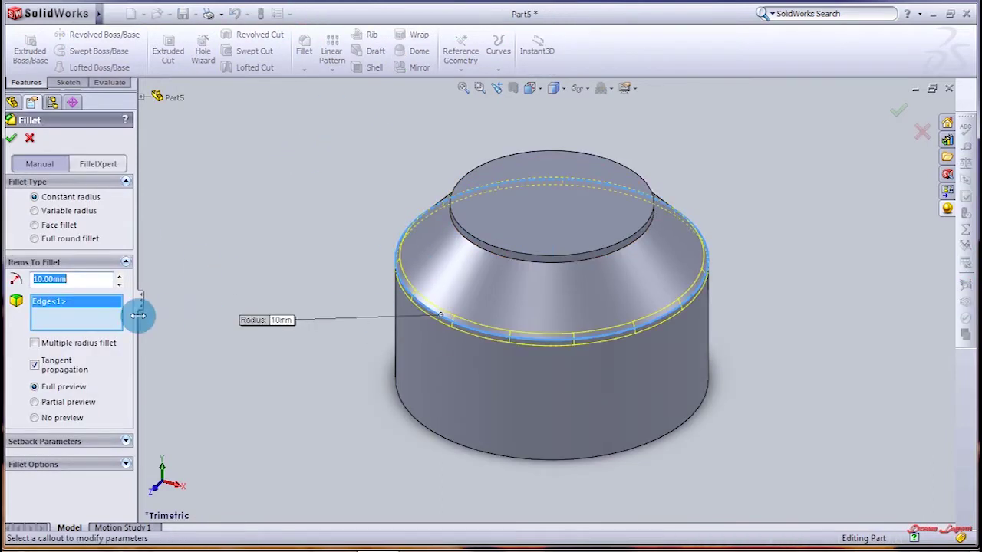
type("20")
key("Return")
left_click(13, 140)
Step: Fillet the pot's bottom edge at 10 mm
key("Return")
mouse_move(300, 317)
middle_mouse_down()
mouse_move(281, 227)
mouse_move(364, 373)
middle_mouse_up()
left_click(416, 367)
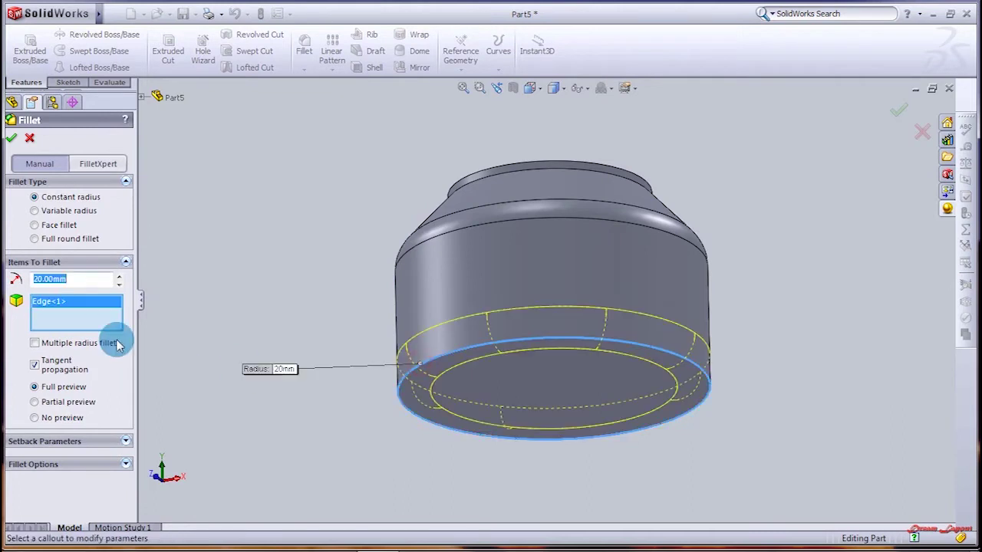
type("10")
key("Return")
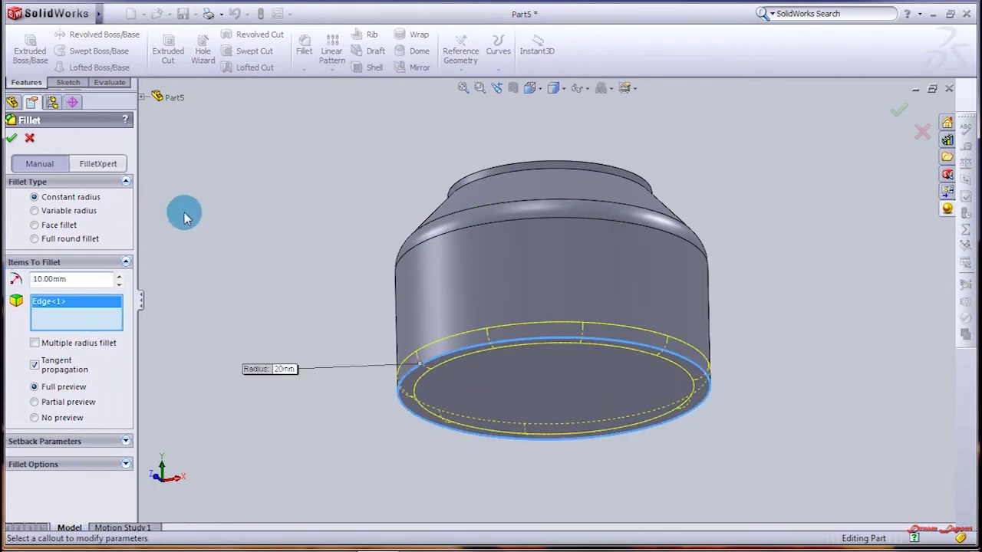
left_click(10, 138)
mouse_move(313, 230)
middle_mouse_down()
mouse_move(325, 263)
mouse_move(300, 331)
mouse_move(337, 312)
mouse_move(296, 311)
mouse_move(319, 312)
middle_mouse_up()
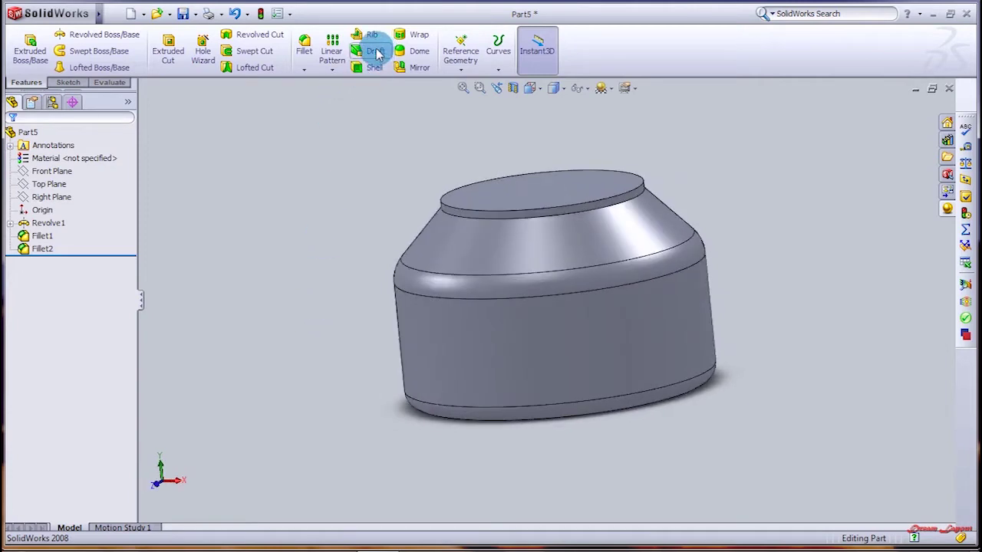
left_click(355, 66)
Step: Shell the pot to a 3 mm wall with the top face removed
left_click(537, 192)
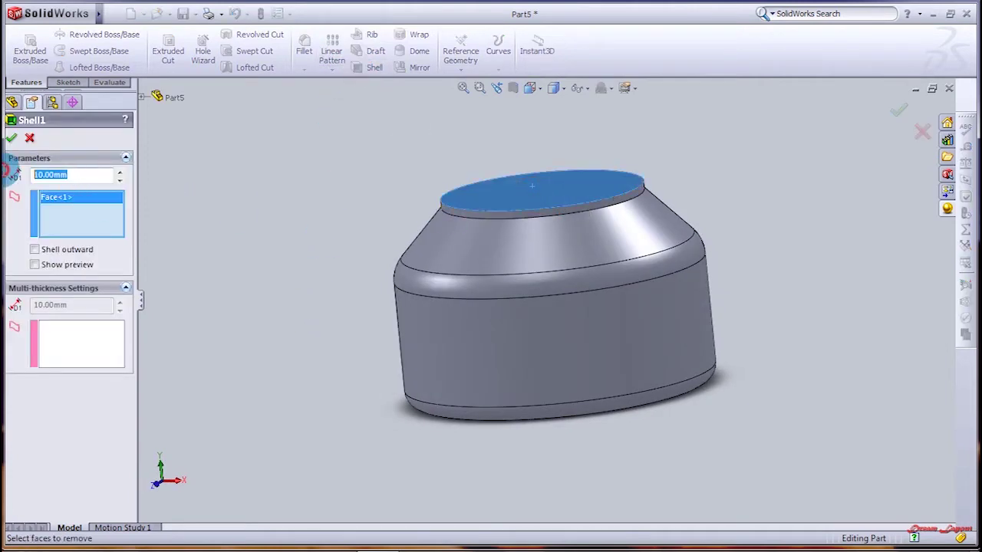
left_click(34, 265)
mouse_move(247, 222)
middle_mouse_down()
mouse_move(285, 250)
mouse_move(317, 204)
mouse_move(296, 241)
middle_mouse_up()
left_click(12, 138)
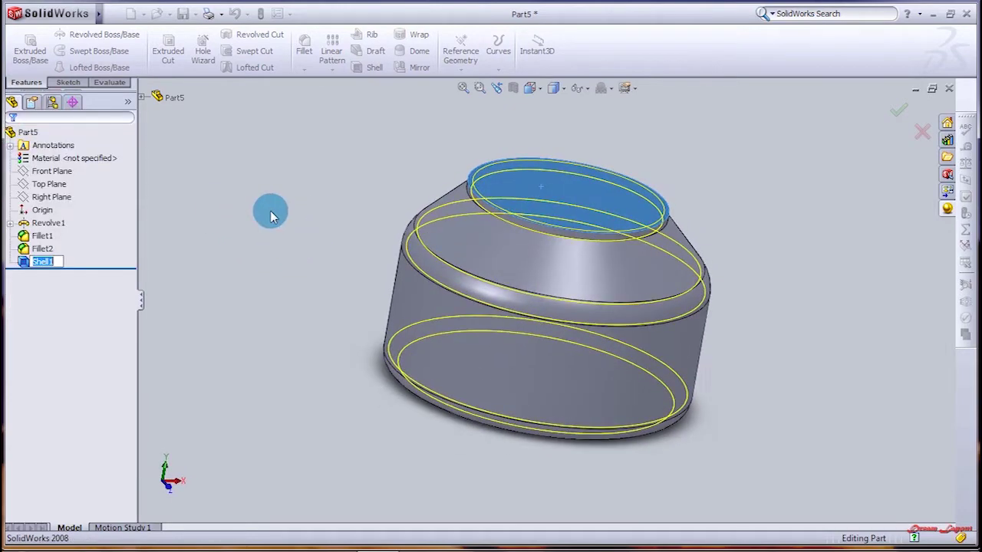
Step: Switch the display to shaded without edges, then back to shaded with edges
middle_click_drag(269, 210, 324, 305)
left_click(553, 89)
left_click(558, 125)
middle_click_drag(314, 237, 328, 230)
left_click(554, 88)
left_click(553, 109)
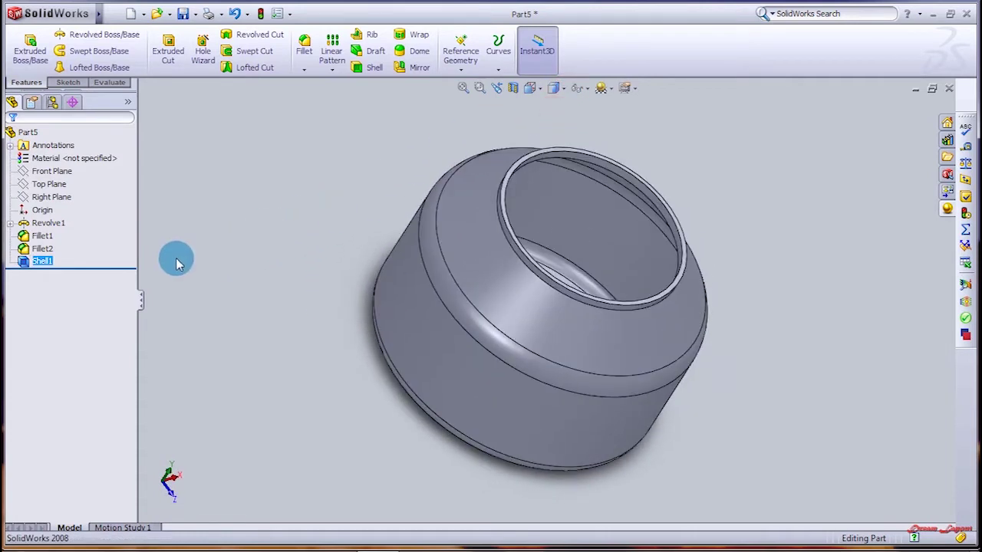
left_click(42, 248, "ctrl")
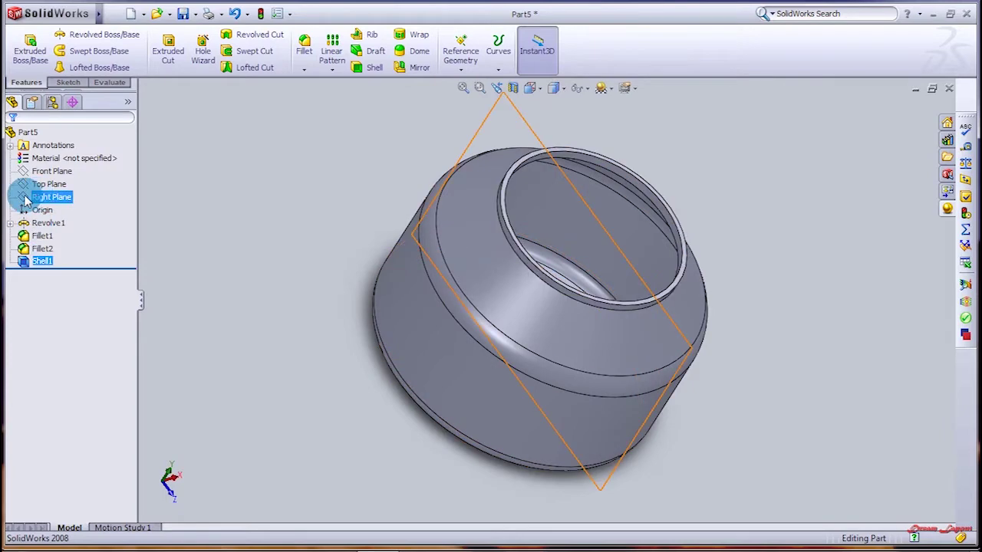
Step: Start a new sketch on the Right Plane
right_click(25, 198)
left_click(35, 173)
key("space")
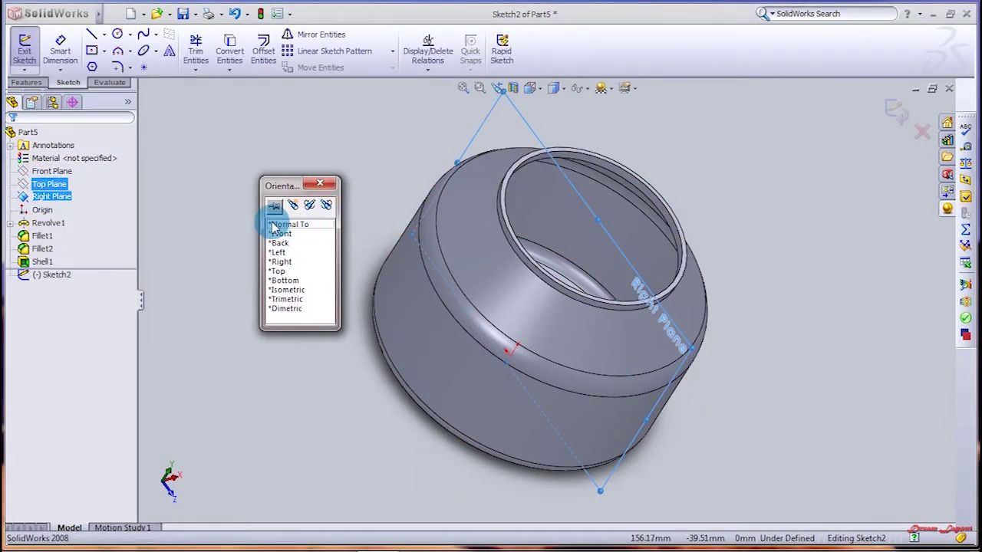
Step: Convert the rim edge into the sketch and draw a semicircular 3-point arc over it
left_click(281, 225)
scroll(757, 164, "down", 3)
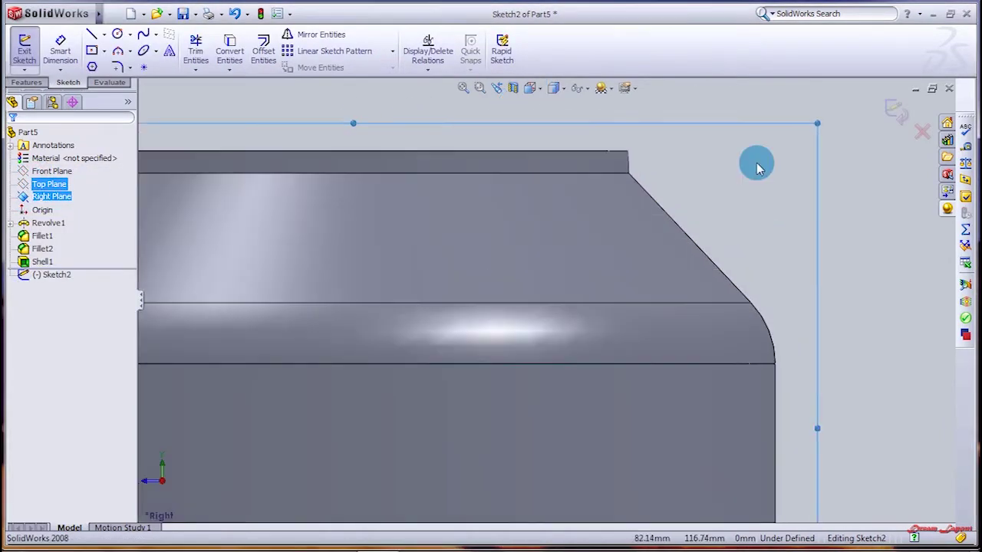
left_click(629, 164)
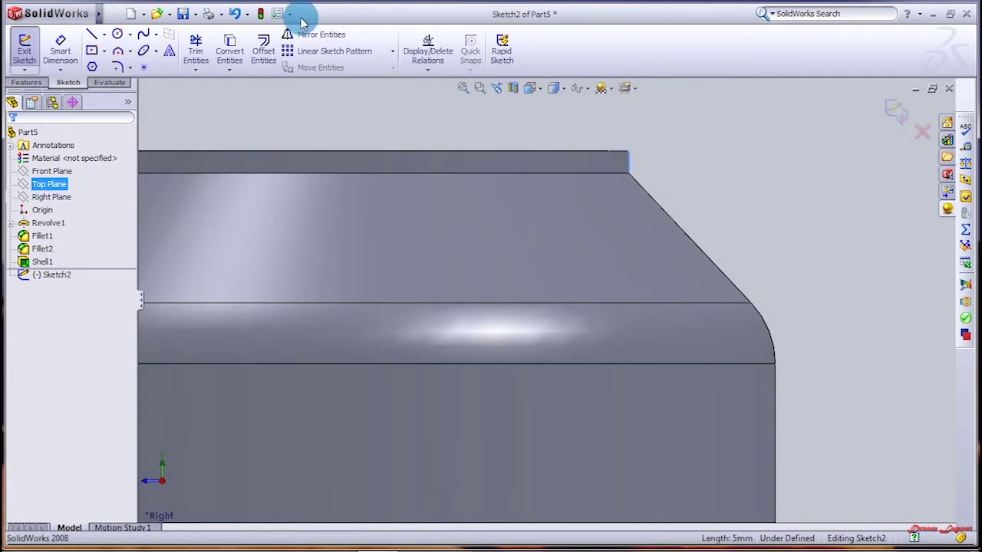
left_click(229, 48)
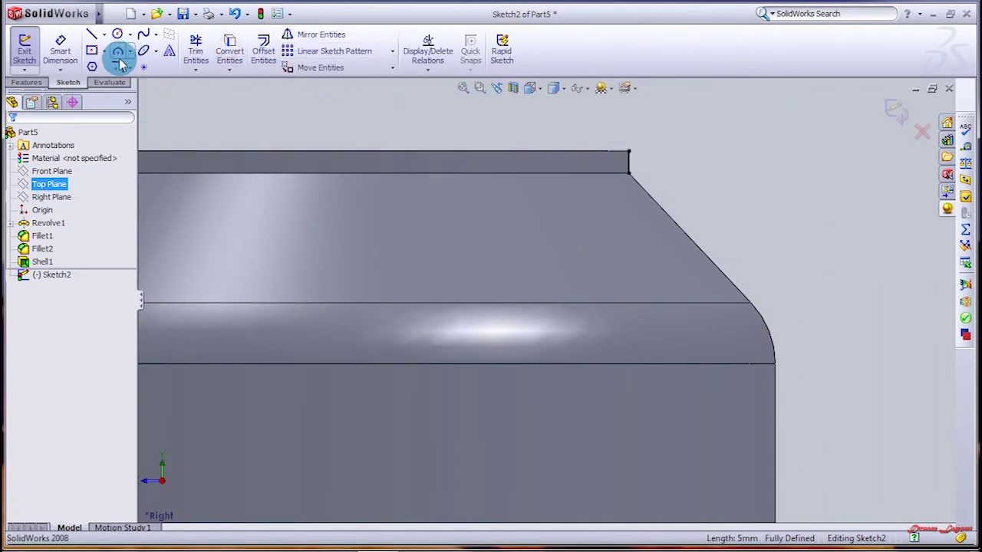
left_click(629, 152)
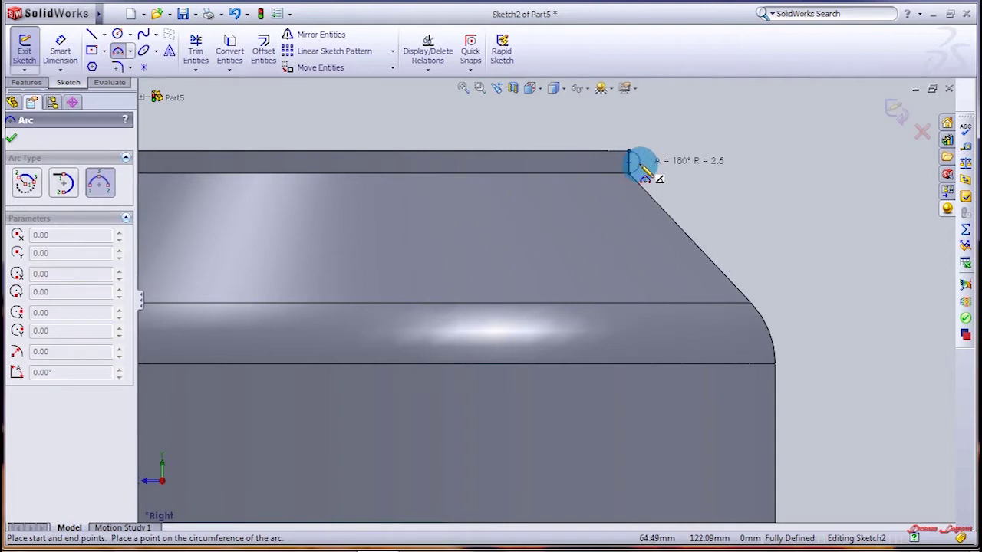
left_click(642, 165)
Step: Draw a vertical construction centerline up from the base centre
scroll(355, 223, "up", 5)
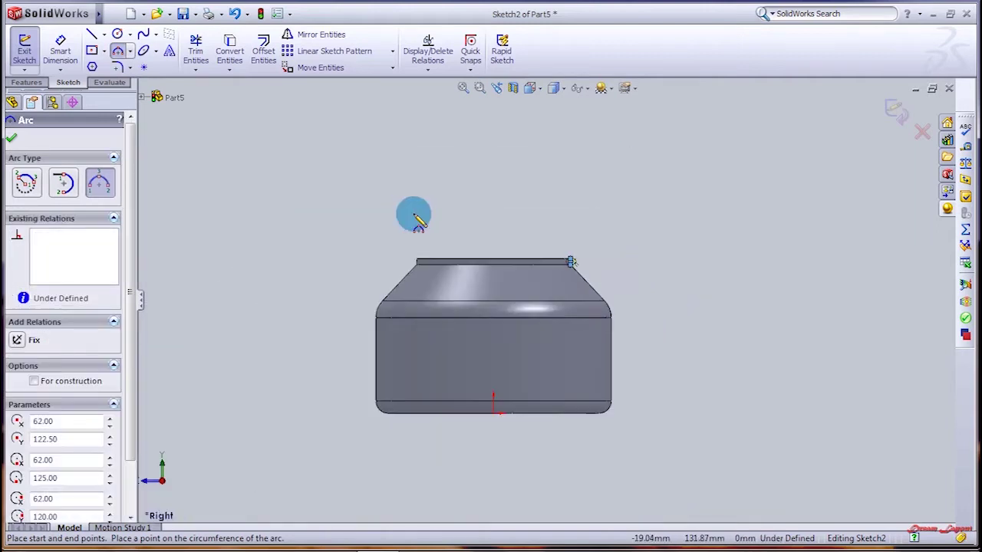
left_click(104, 35)
left_click(124, 60)
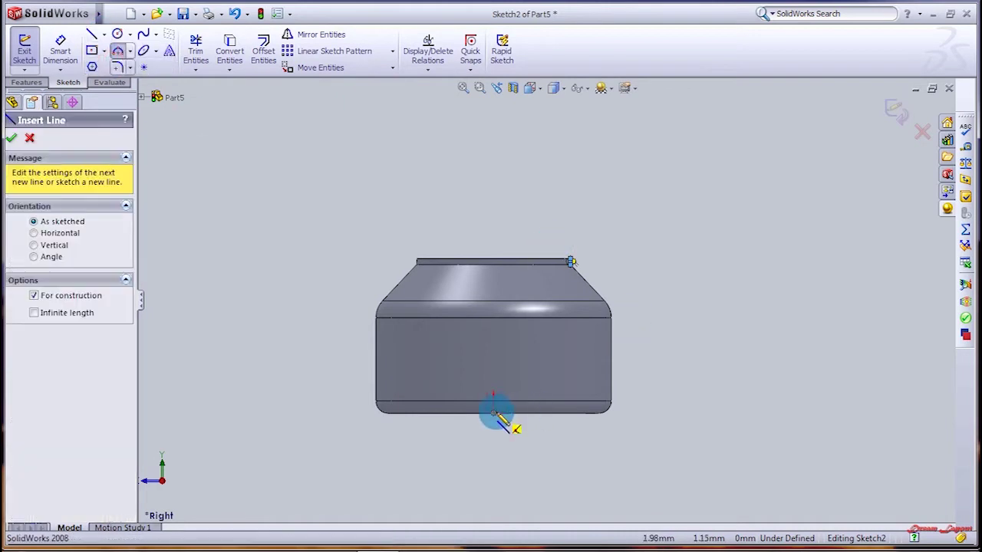
left_click_drag(494, 414, 495, 210)
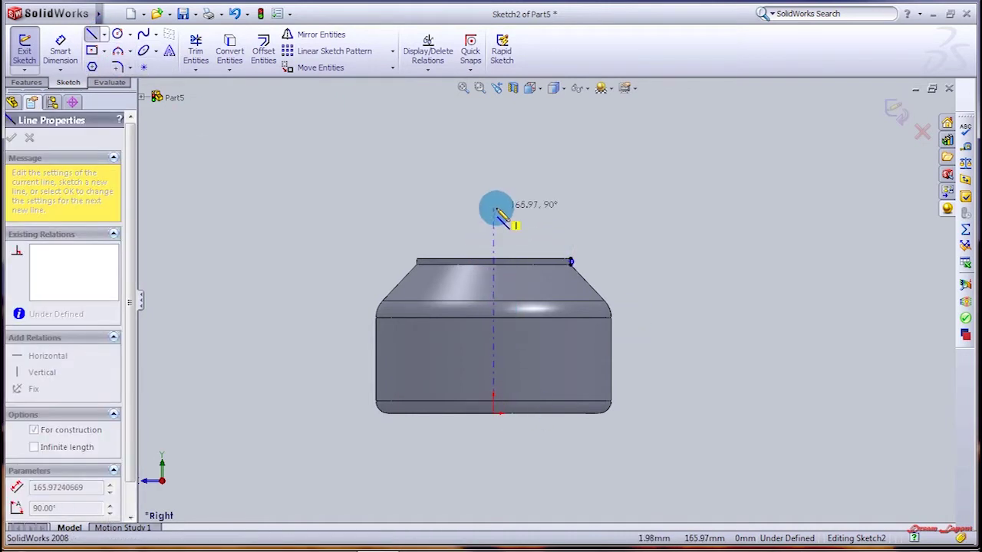
left_click(495, 209)
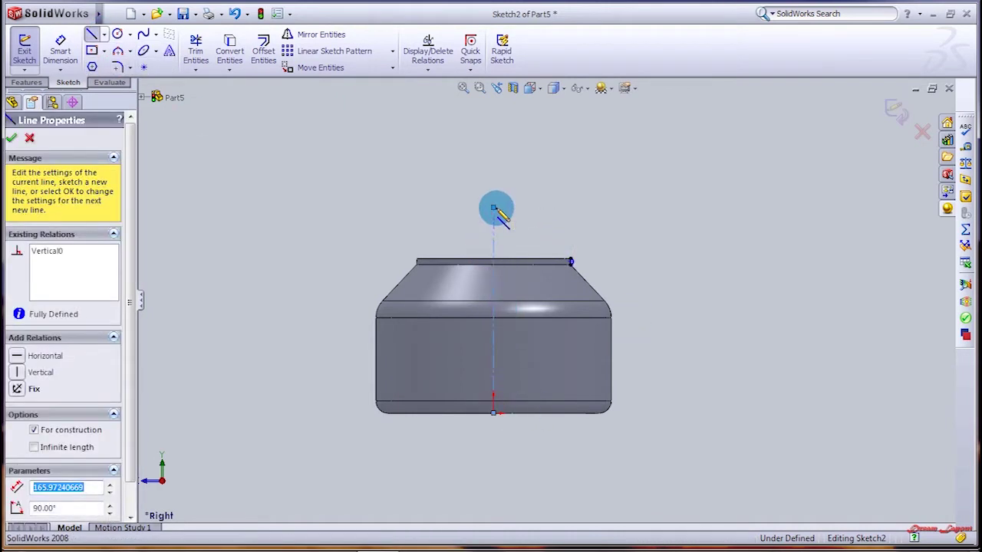
Step: Revolve the rim arc about the centerline to form the lip
left_click(23, 82)
left_click(77, 35)
left_click(495, 229)
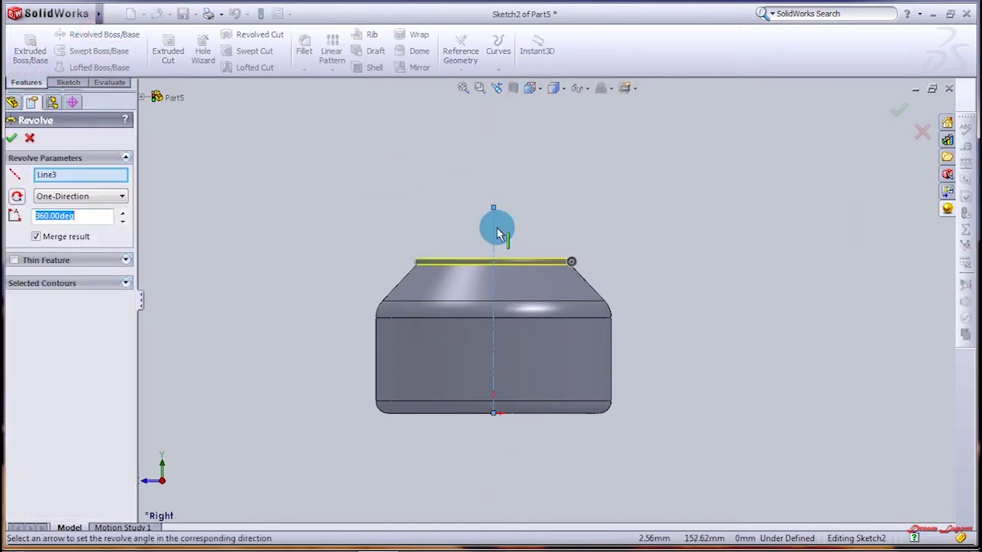
scroll(357, 276, "down", 3)
mouse_move(357, 276)
middle_mouse_down()
mouse_move(378, 311)
mouse_move(460, 314)
middle_mouse_up()
left_click(11, 137)
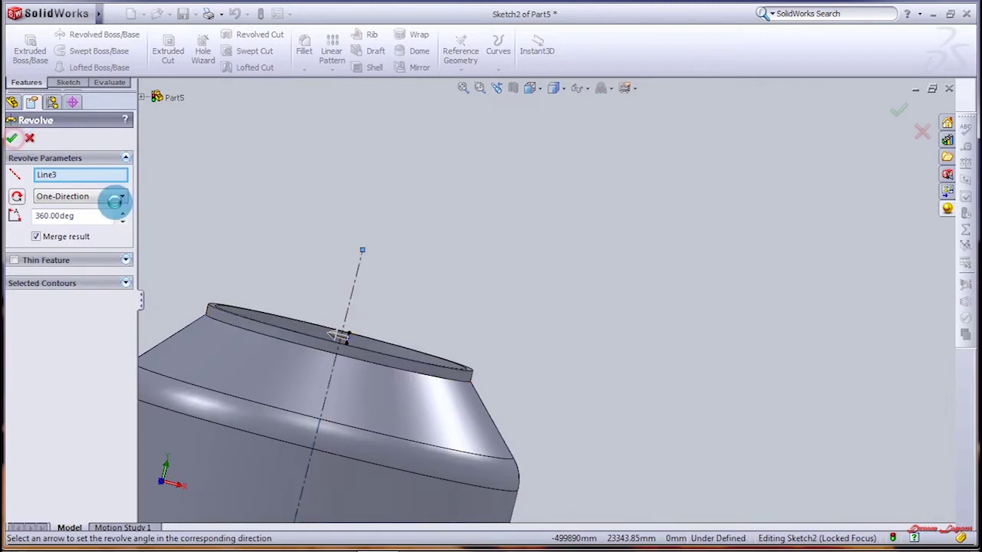
mouse_move(414, 275)
middle_mouse_down()
mouse_move(291, 258)
mouse_move(449, 281)
mouse_move(535, 337)
mouse_move(648, 348)
mouse_move(634, 414)
mouse_move(590, 409)
middle_mouse_up()
scroll(307, 258, "up", 3)
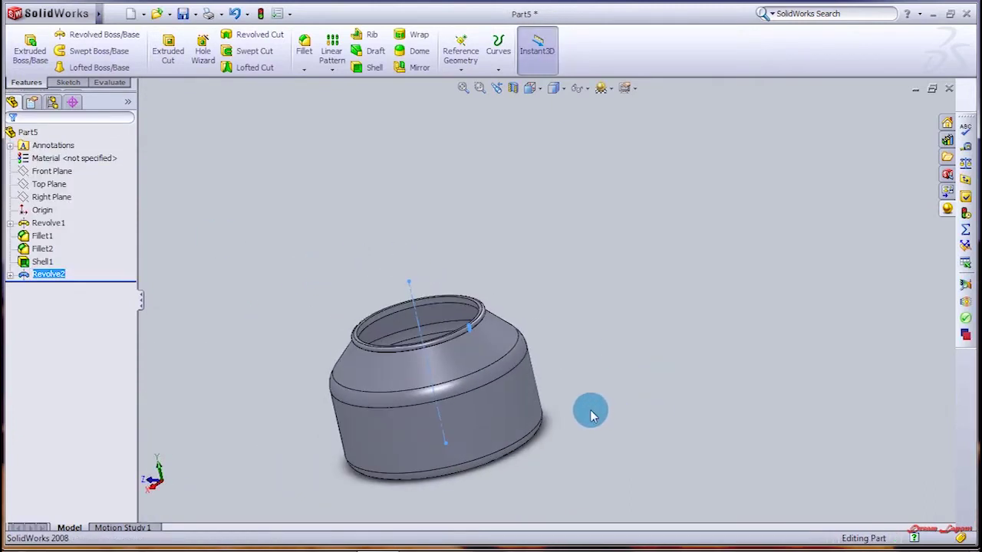
left_click(38, 198)
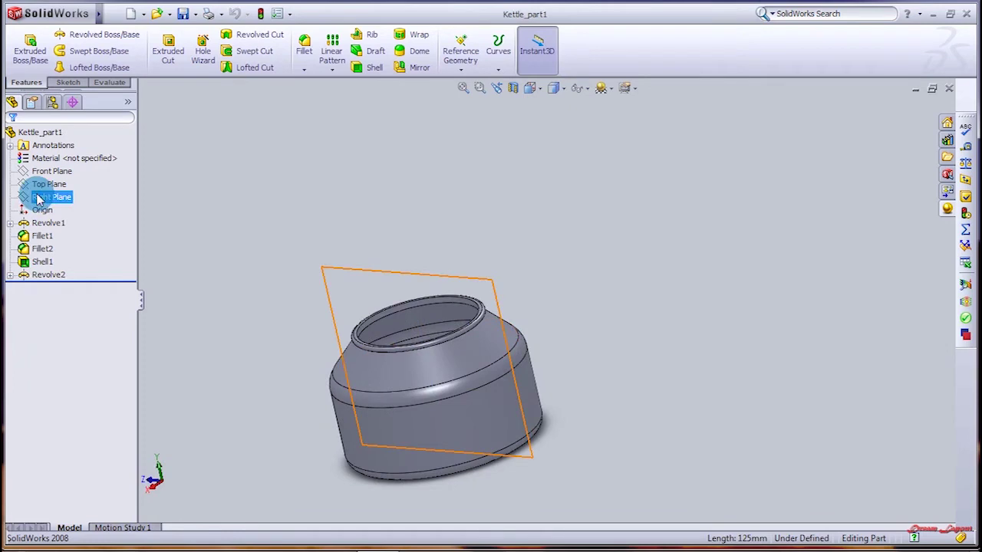
Step: Create reference Plane1 offset 95 mm from the Right Plane
left_click(460, 54)
left_click(469, 80)
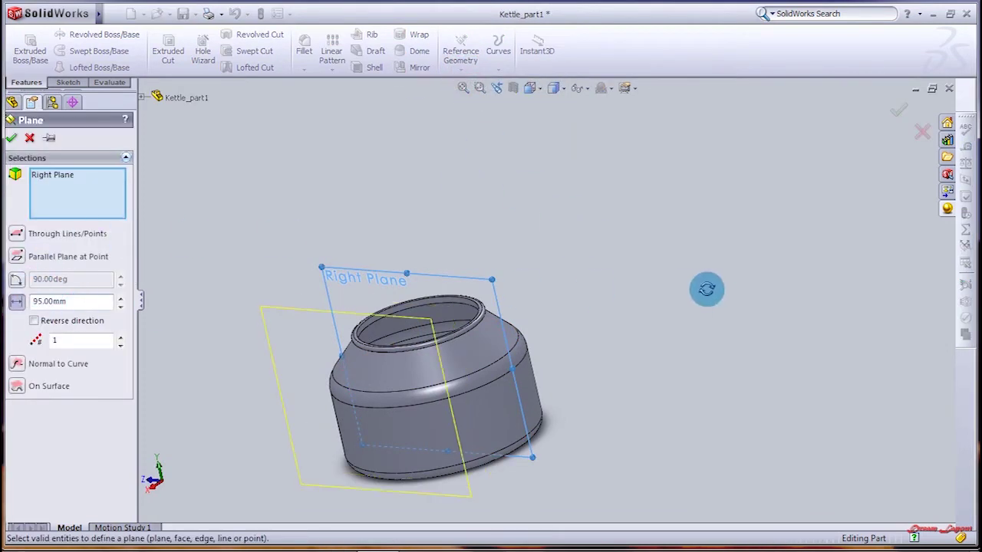
middle_click_drag(709, 295, 650, 309)
left_click(108, 194)
left_click(11, 139)
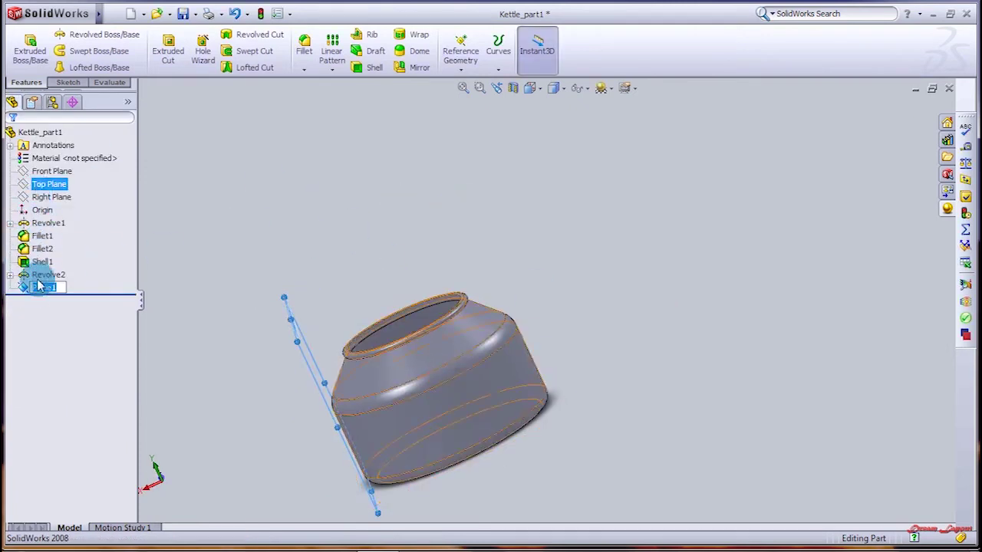
Step: Create Plane2 parallel to Plane1 at a 65 mm offset
left_click(460, 48)
left_click(469, 81)
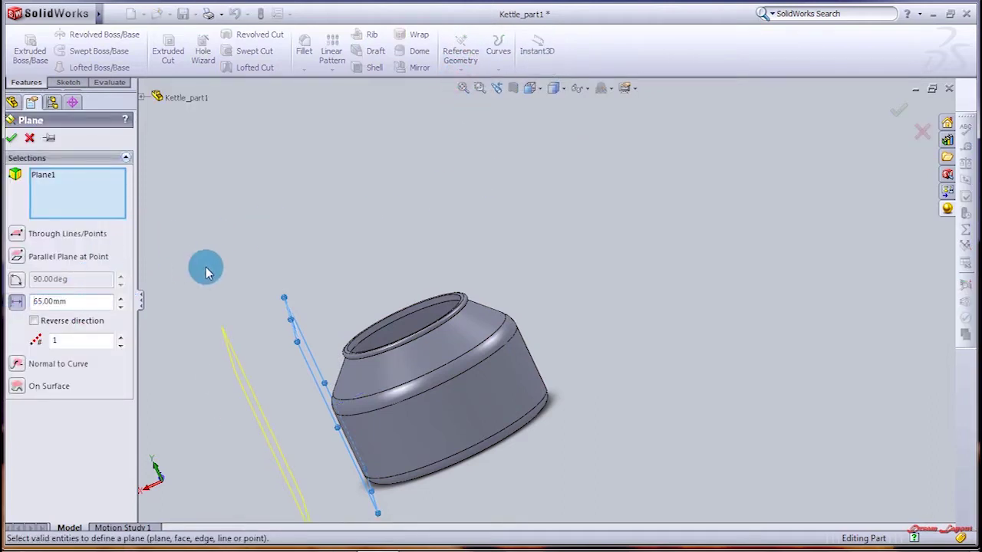
left_click(11, 139)
left_click(361, 251)
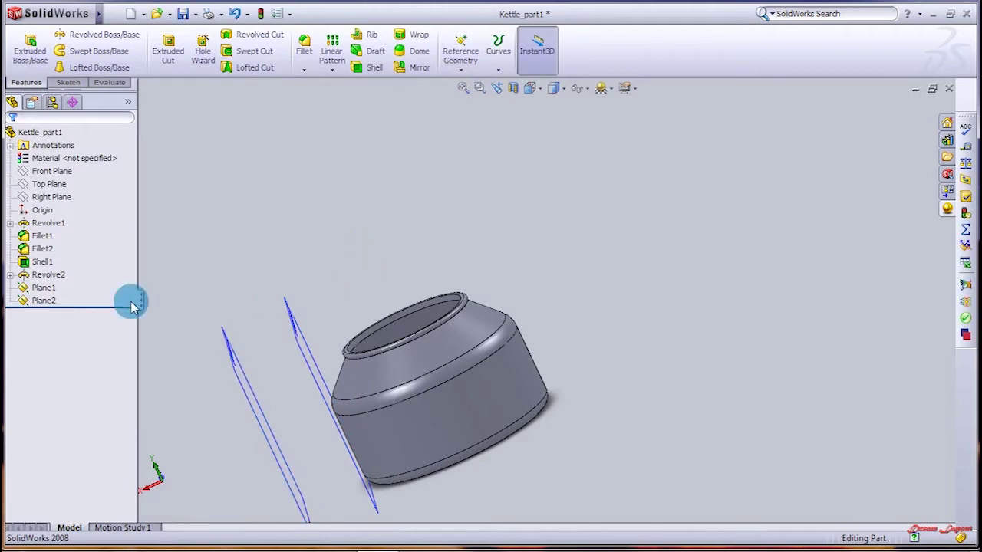
left_click(43, 287)
Step: Start a sketch on Plane1 viewed face-on and draw an ellipse with radii 20 and 12 mm
right_click(39, 287)
left_click(48, 247)
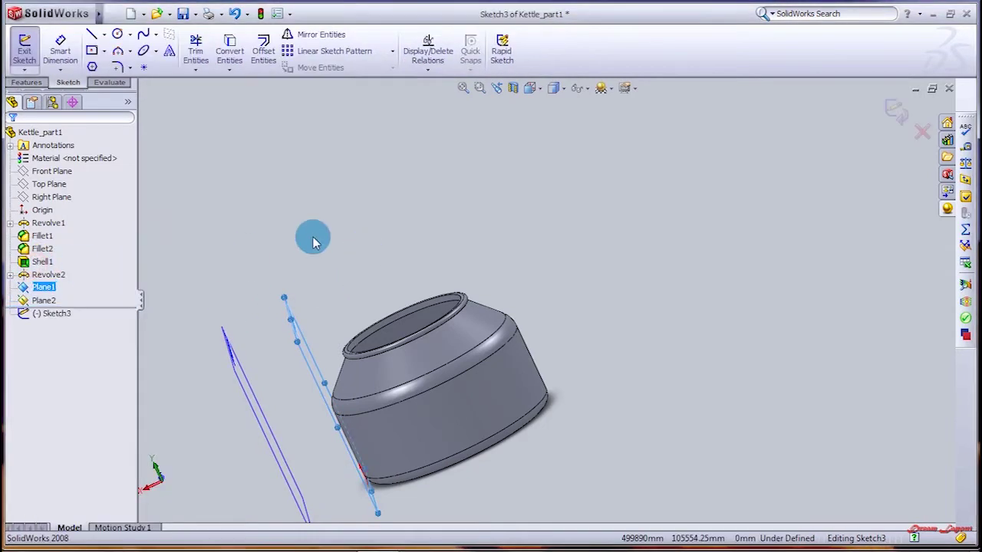
key("space")
double_click(329, 280)
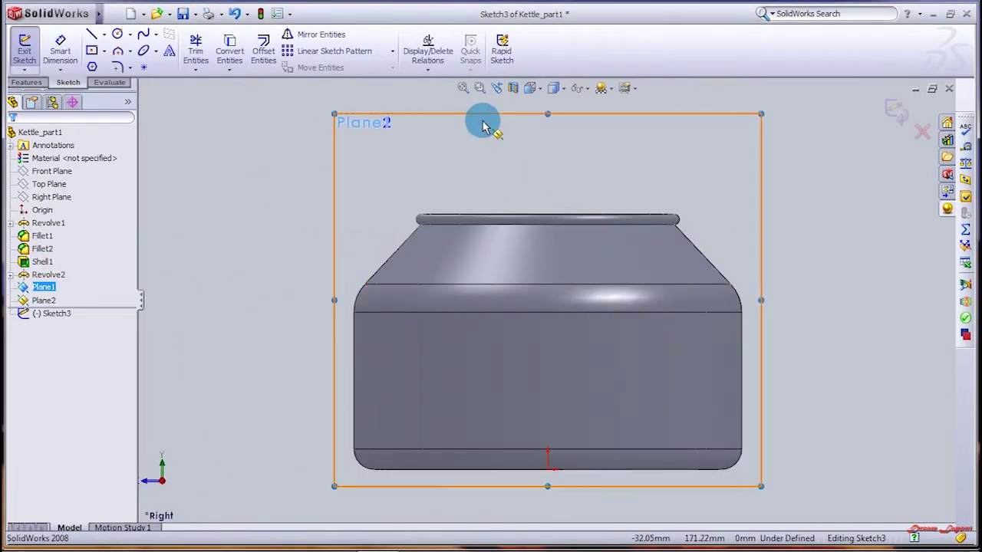
left_click(120, 53)
left_click(145, 51)
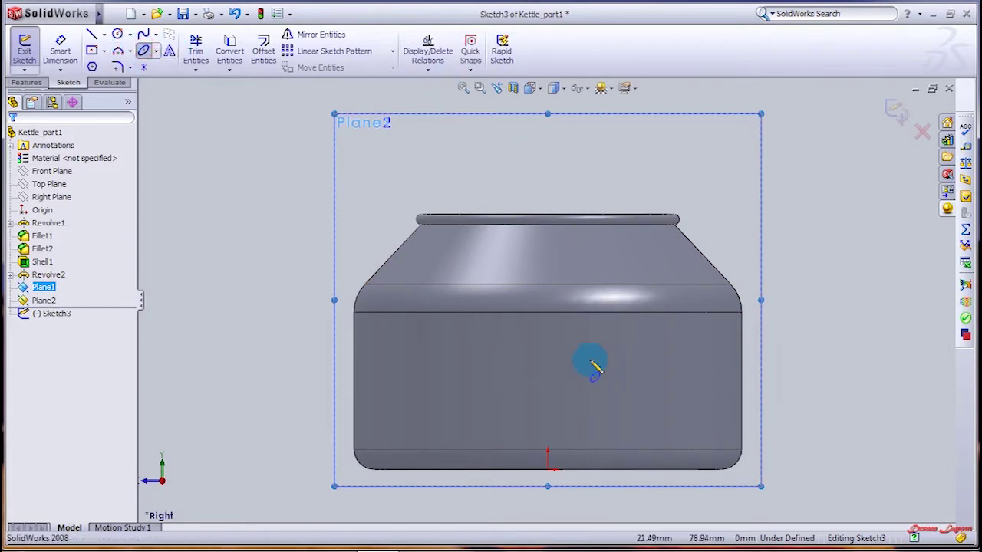
left_click(547, 365)
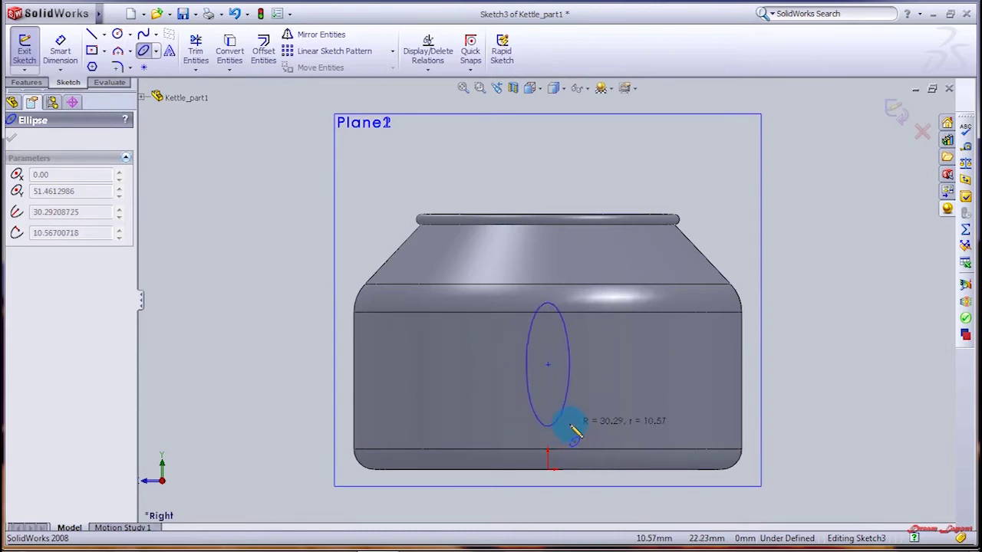
left_click(571, 427)
double_click(77, 419)
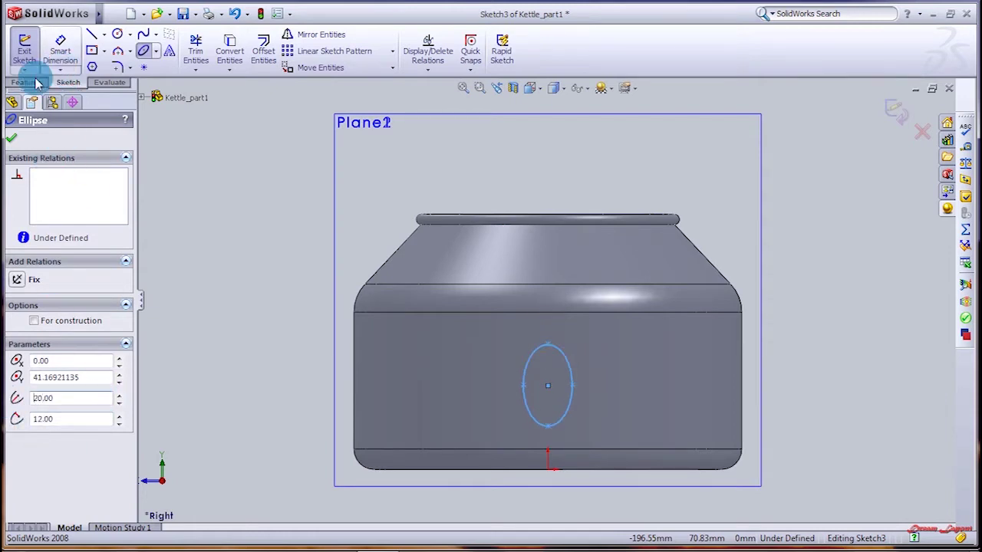
left_click(12, 137)
Step: Dimension the ellipse centre 40 mm above the origin and exit the sketch
left_click(72, 43)
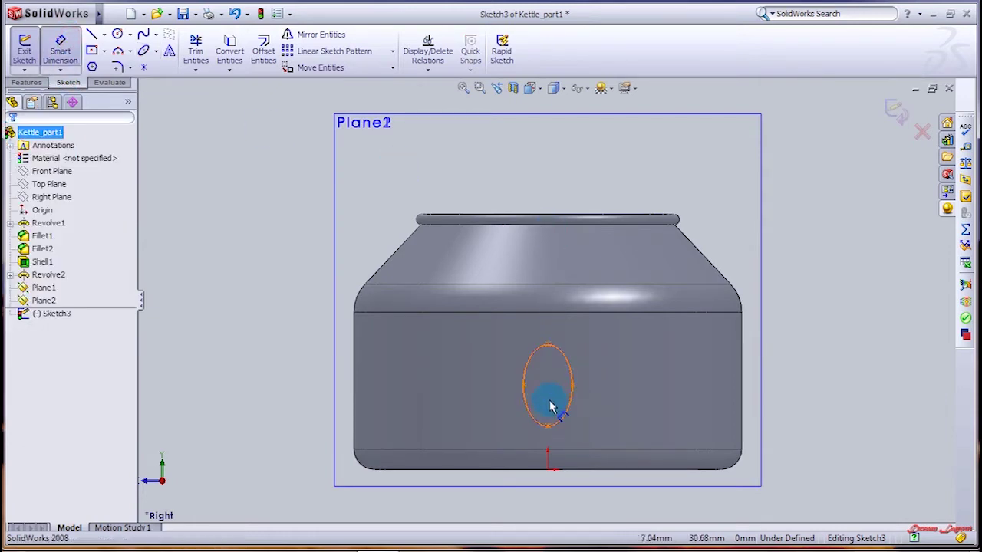
left_click(548, 386)
left_click(547, 467)
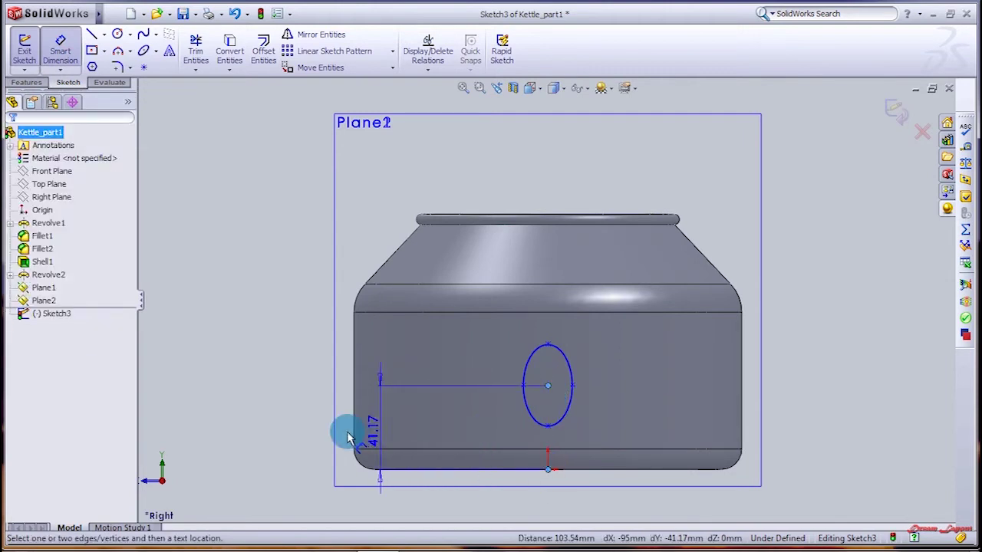
left_click(303, 437)
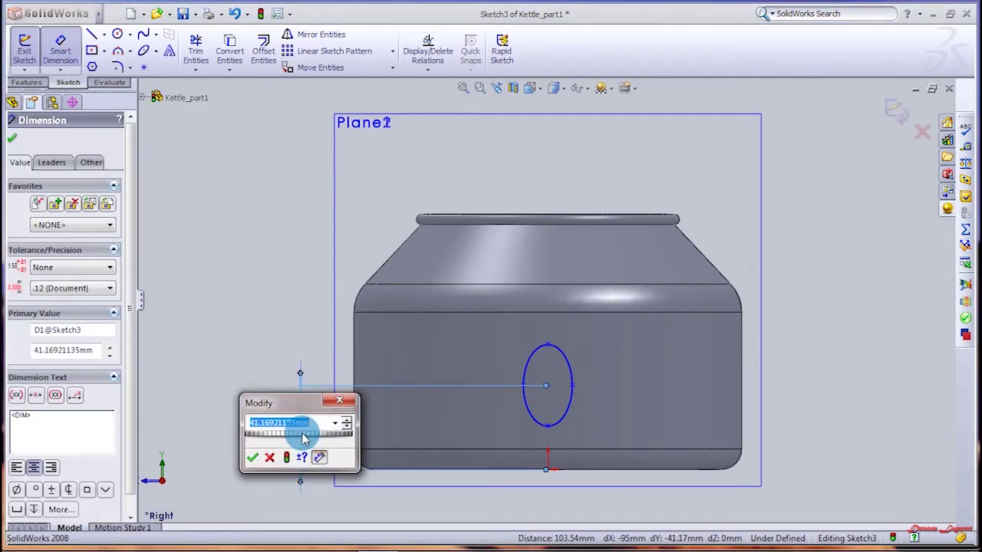
type("40")
key("Return")
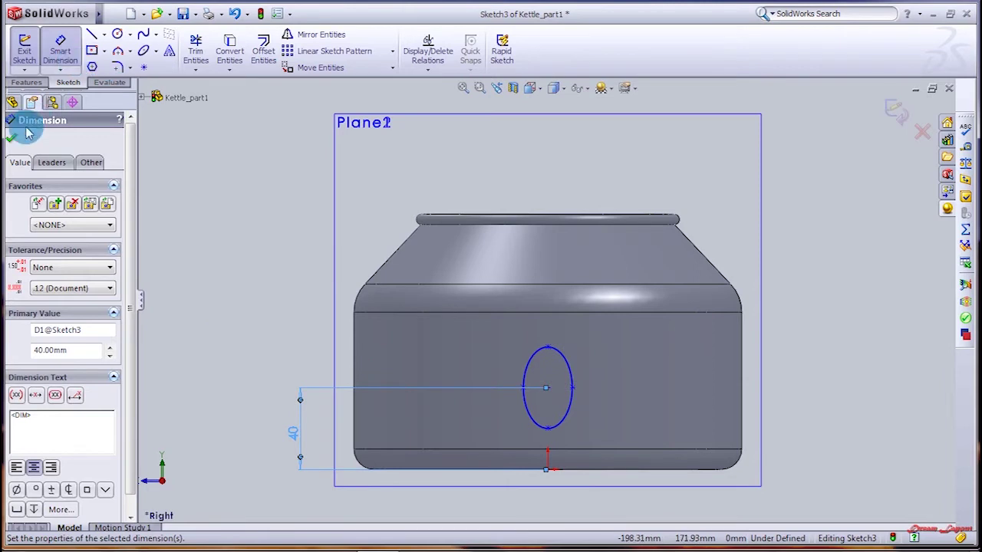
left_click(11, 138)
key("Escape")
key("z")
middle_click_drag(239, 294, 185, 291)
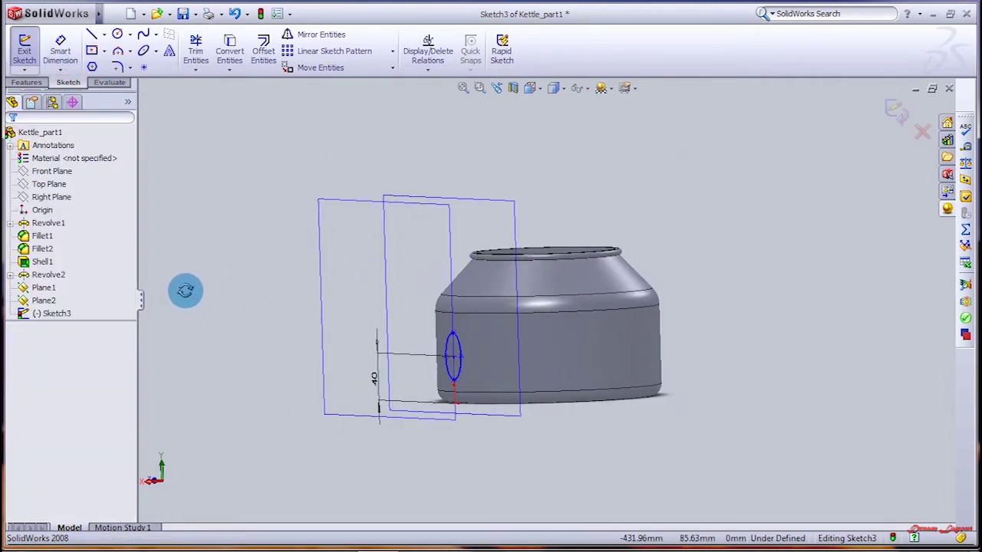
left_click(23, 50)
left_click(23, 304, "ctrl")
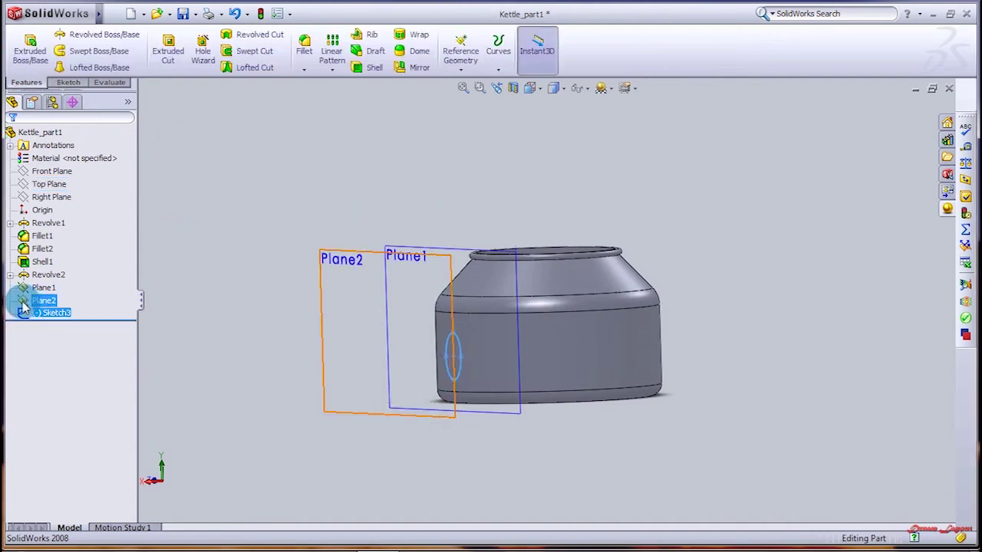
Step: Start a sketch on Plane2 viewed face-on and draw a small circle above the origin
right_click(23, 304)
left_click(38, 276)
key("space")
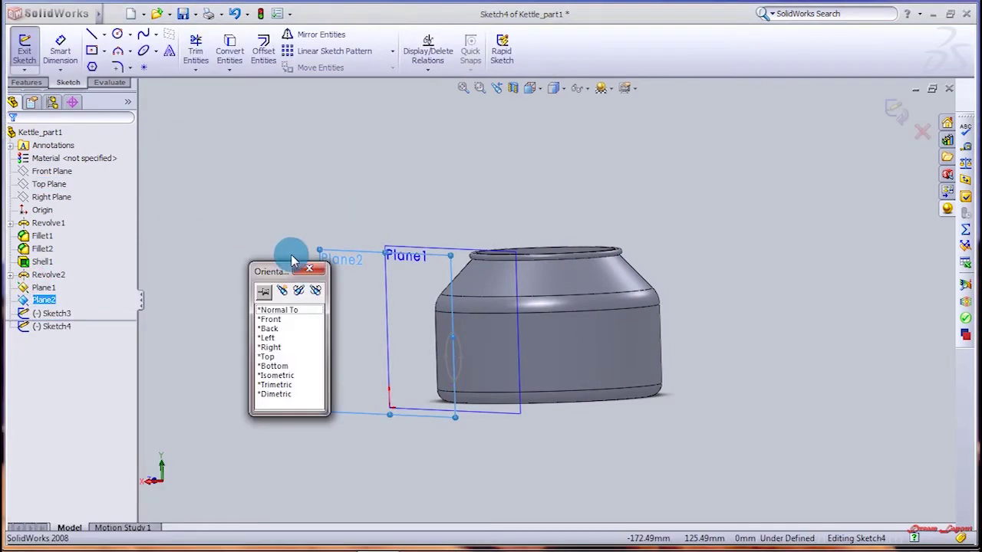
left_click(276, 311)
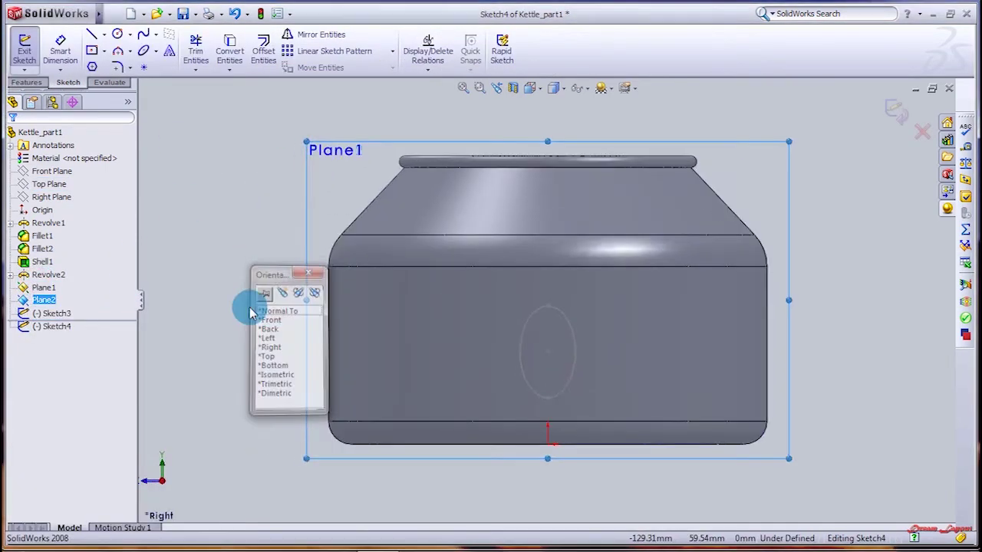
left_click(116, 34)
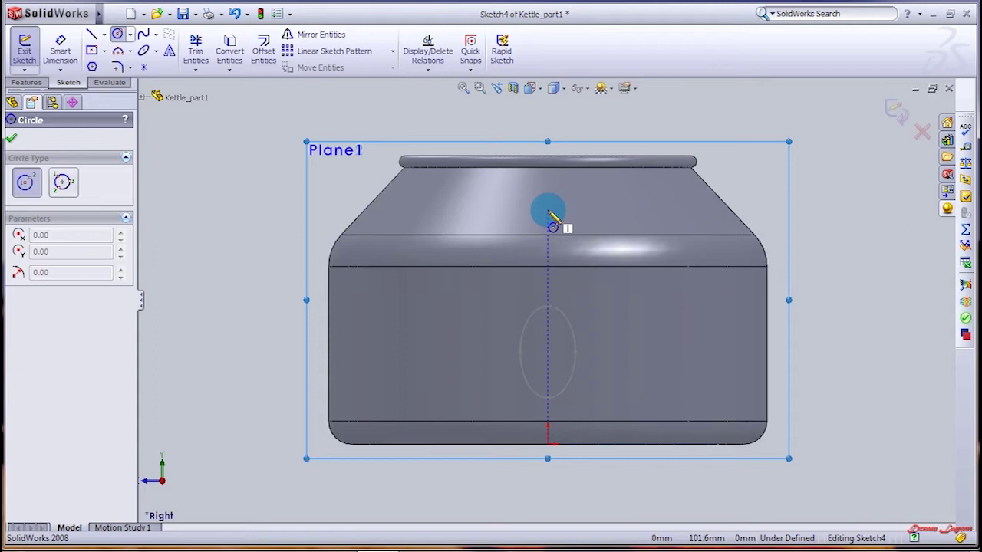
left_click(547, 212)
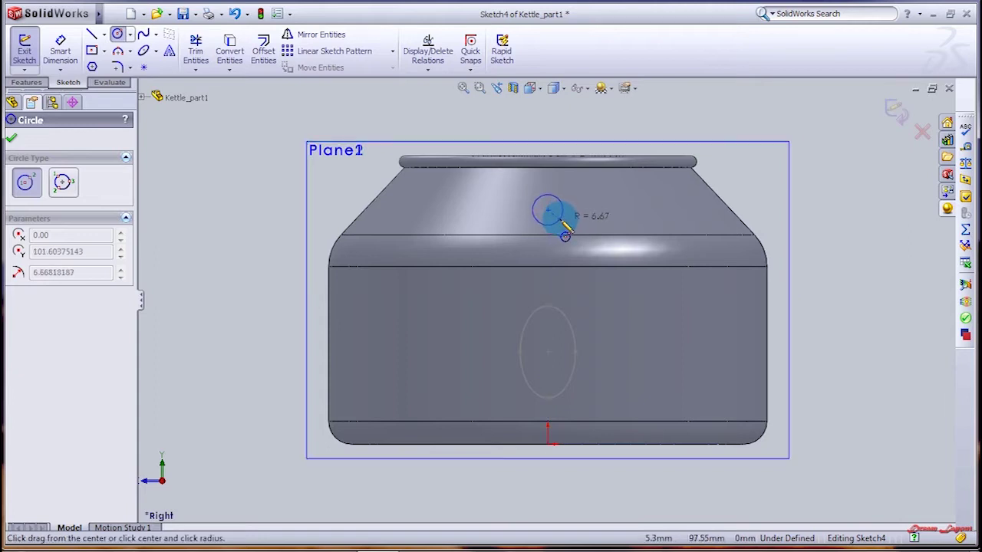
left_click(564, 236)
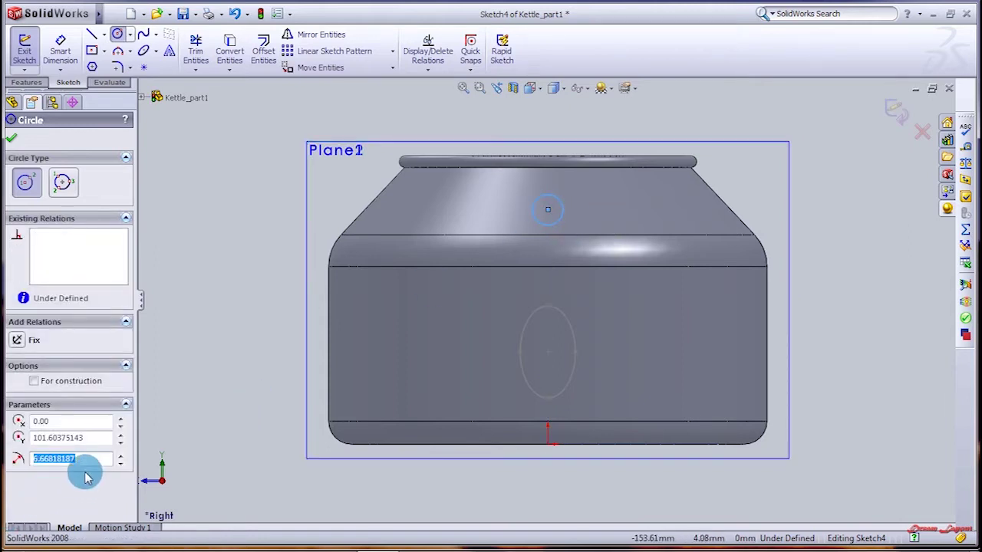
type("8")
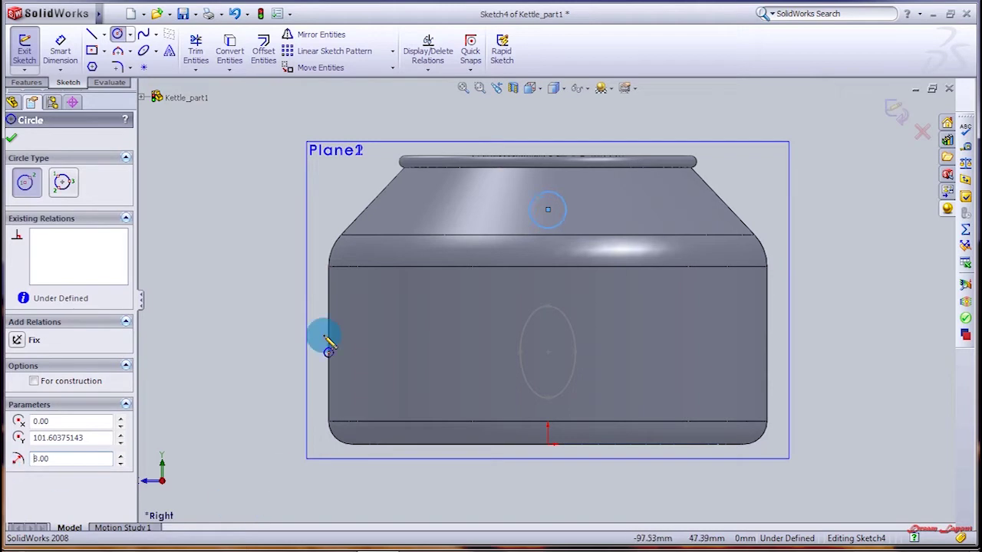
Step: Dimension the circle centre 6 mm below the kettle's top edge
left_click(60, 48)
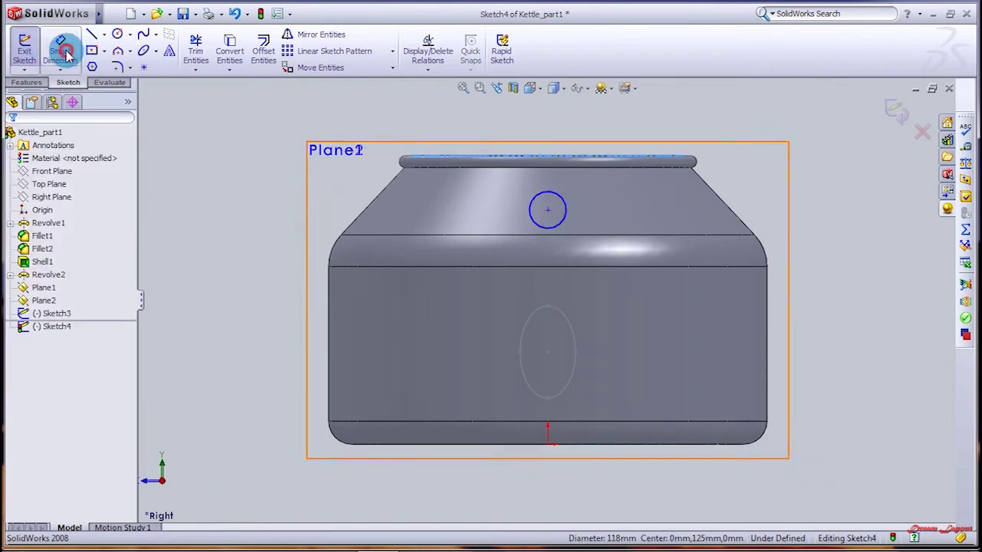
left_click(551, 159)
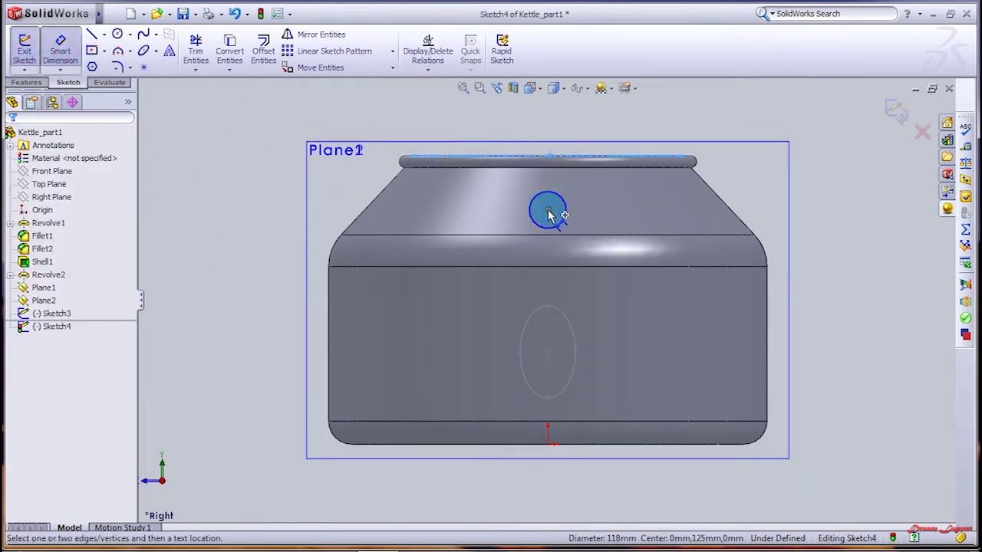
left_click(548, 212)
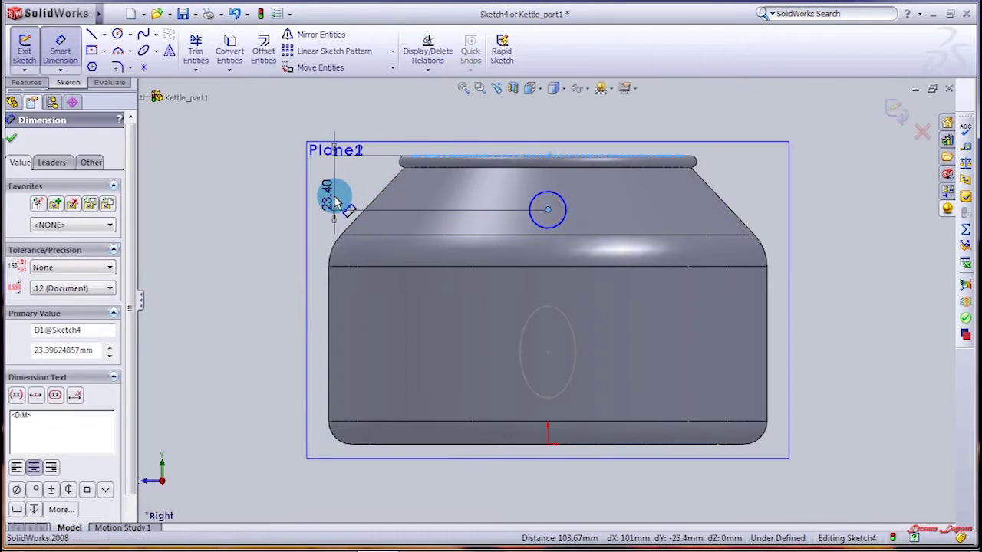
left_click(335, 201)
type("6")
key("Return")
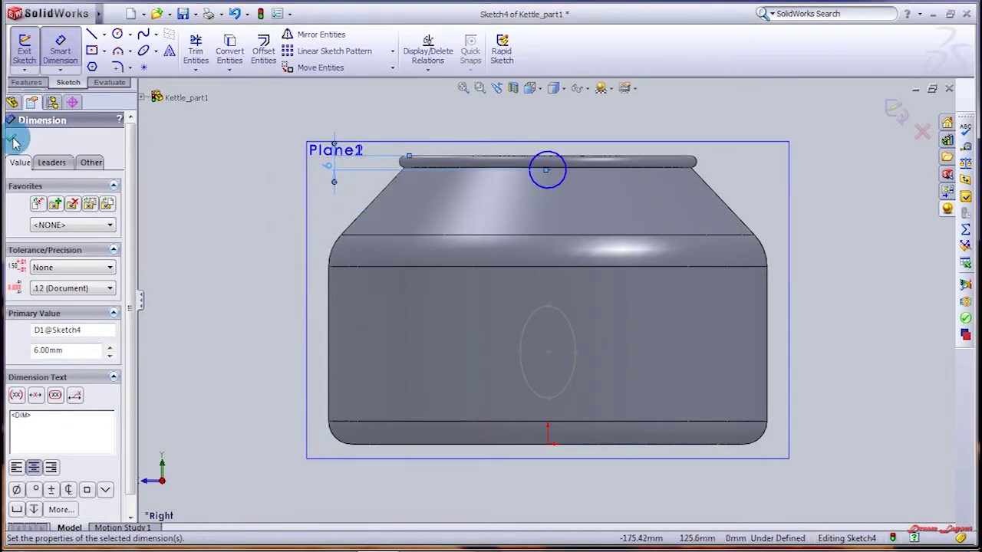
left_click(17, 140)
Step: Hide Plane1 and Plane2 and close the circle sketch
middle_click_drag(219, 243, 281, 238)
left_click(55, 314)
left_click(31, 287)
right_click(31, 288)
left_click(47, 266)
right_click(30, 299)
left_click(48, 278)
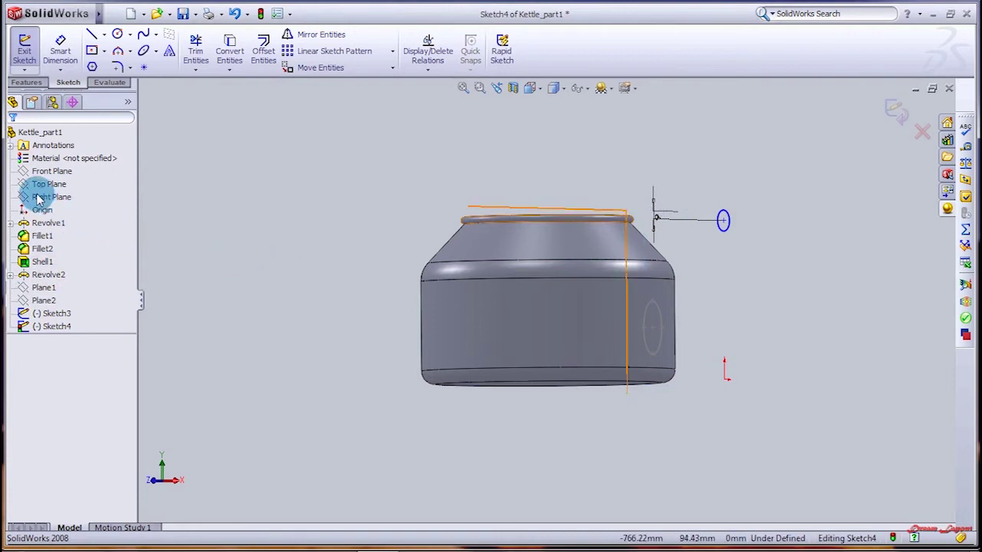
left_click(24, 47)
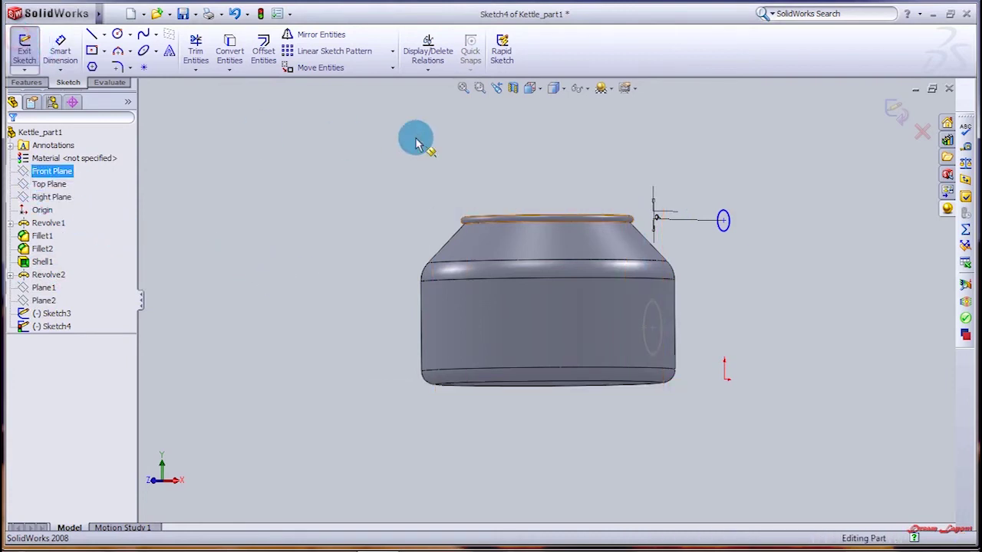
Step: Start a face-on sketch on the Front Plane and hide the Revolve2 kettle body
left_click(44, 170)
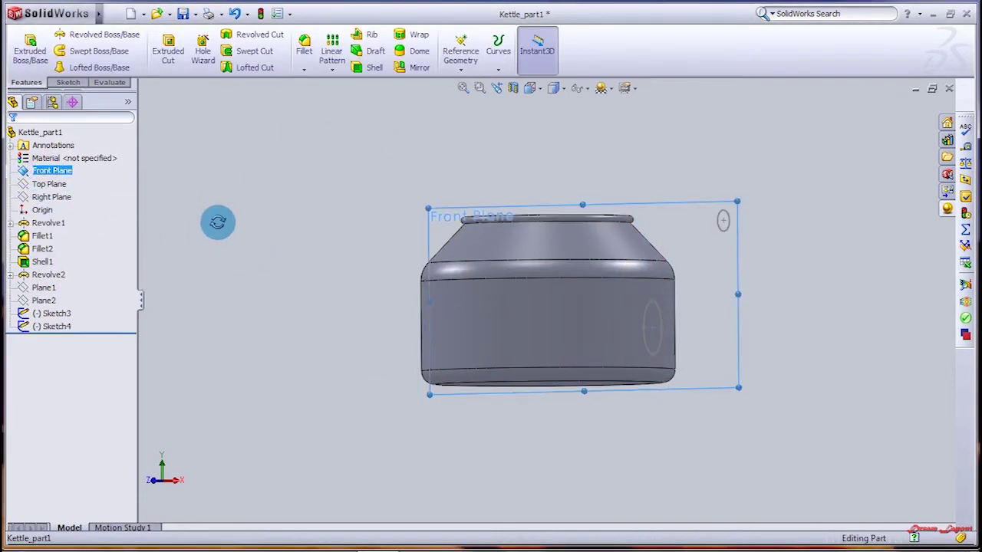
middle_click_drag(219, 221, 230, 222)
right_click(24, 170)
left_click(33, 148)
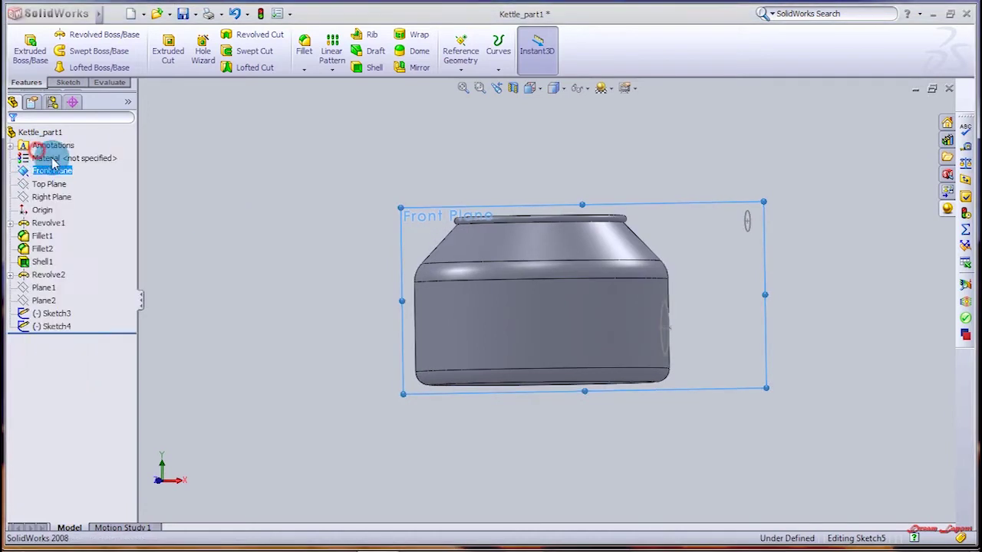
key("space")
left_click(301, 210)
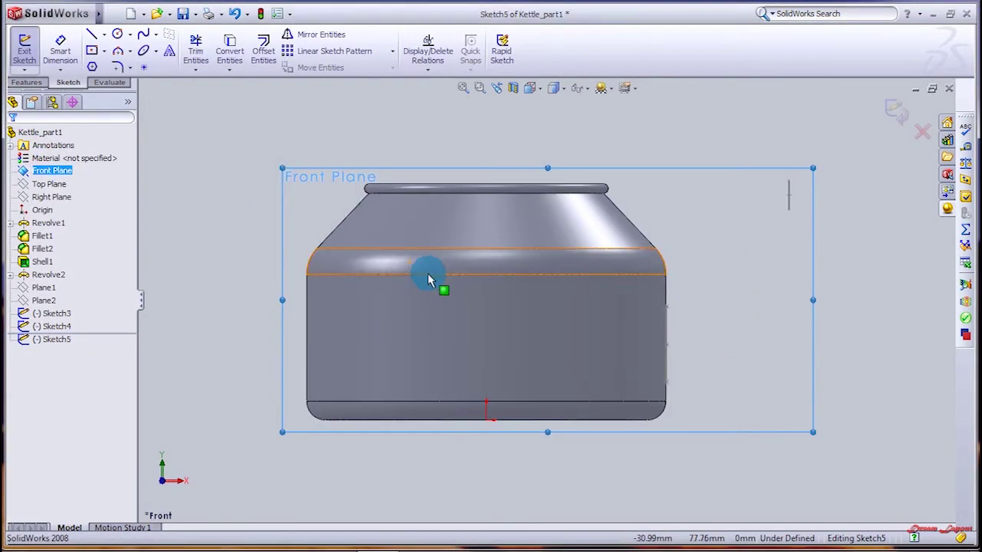
right_click(23, 277)
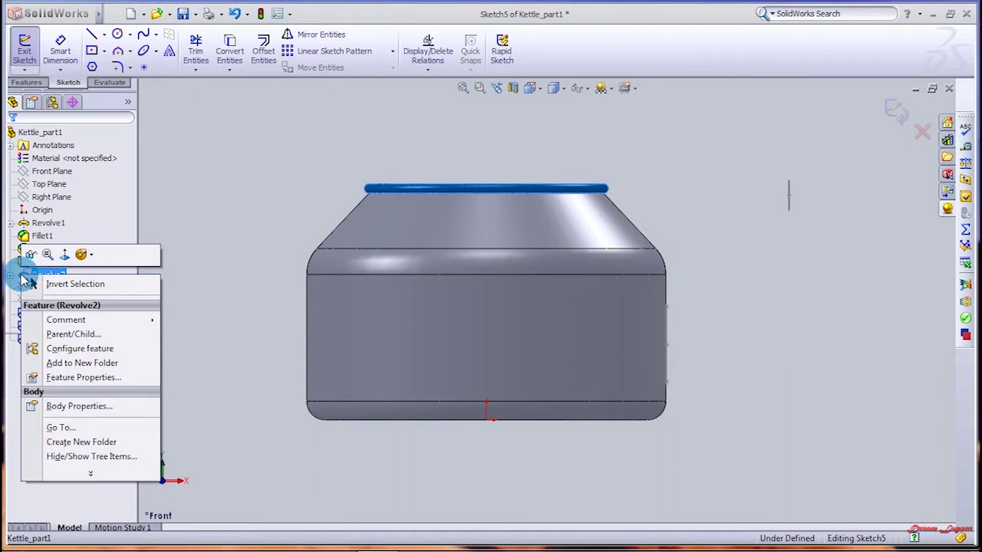
left_click(26, 254)
left_click(238, 258)
scroll(889, 250, "down", 2)
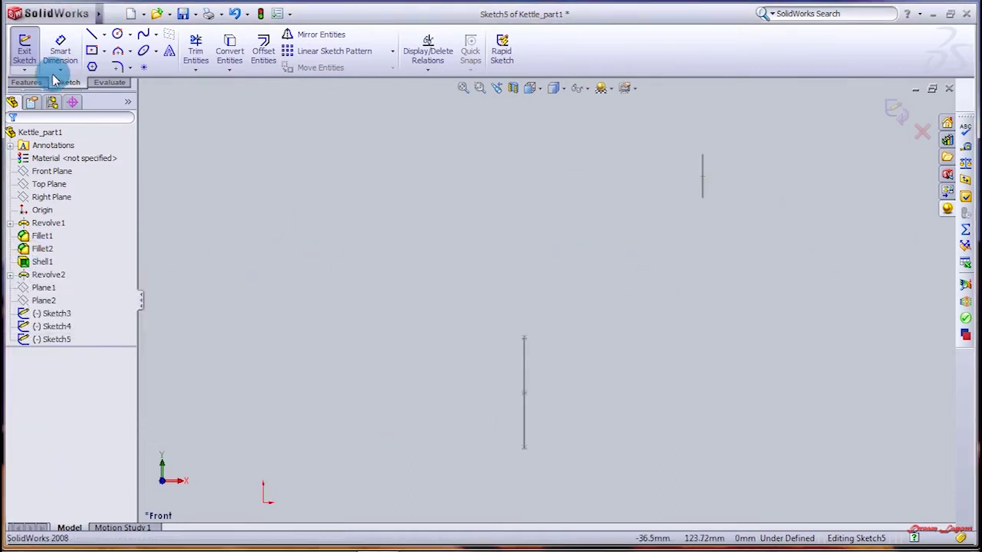
Step: Draw the lower S-shaped spline from the lower line's bottom end to the top line
left_click(143, 33)
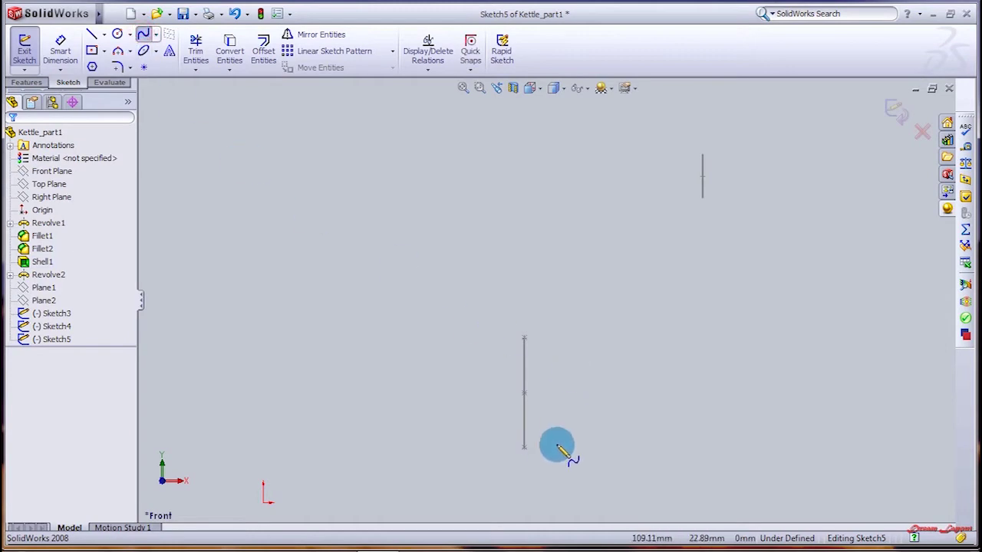
left_click(524, 447)
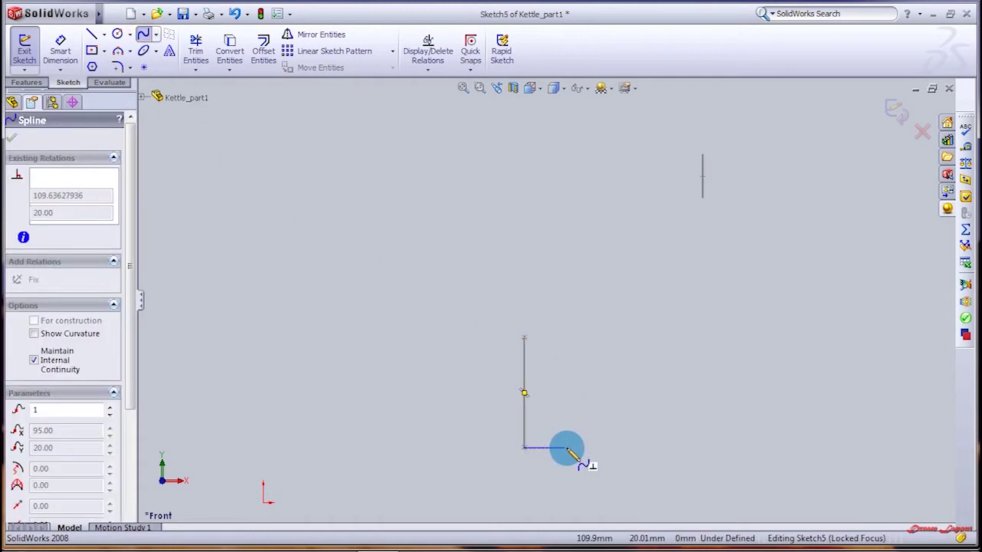
left_click(555, 449)
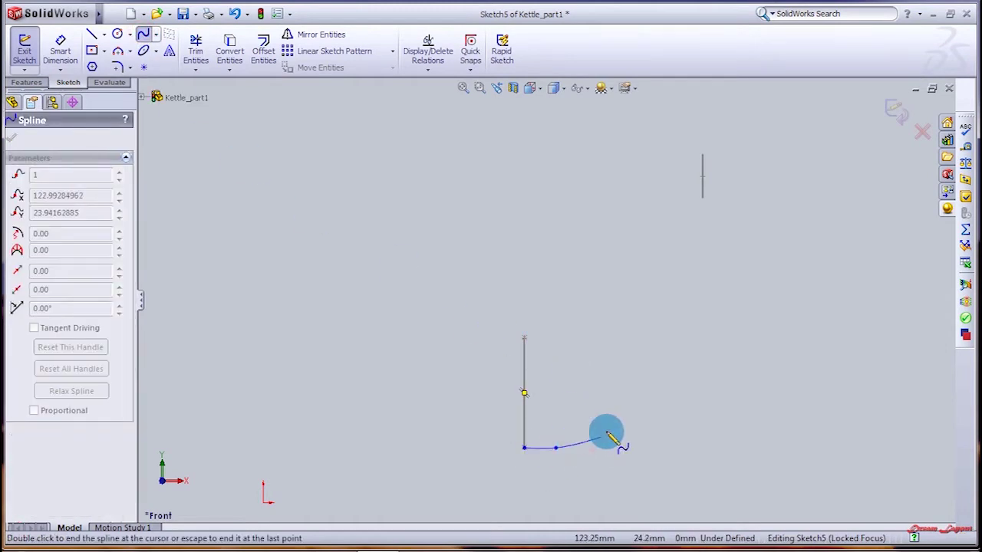
left_click(633, 418)
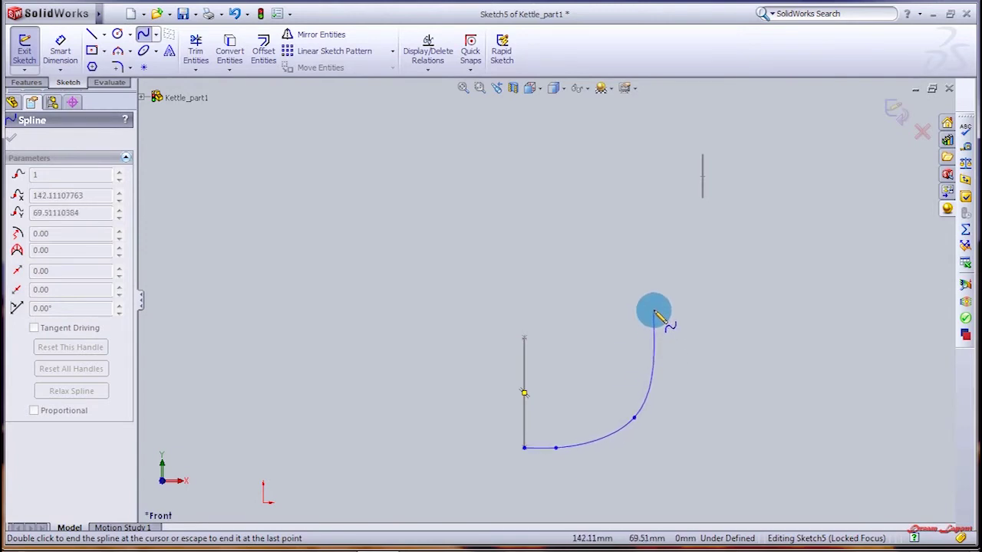
left_click(641, 223)
left_click(645, 205)
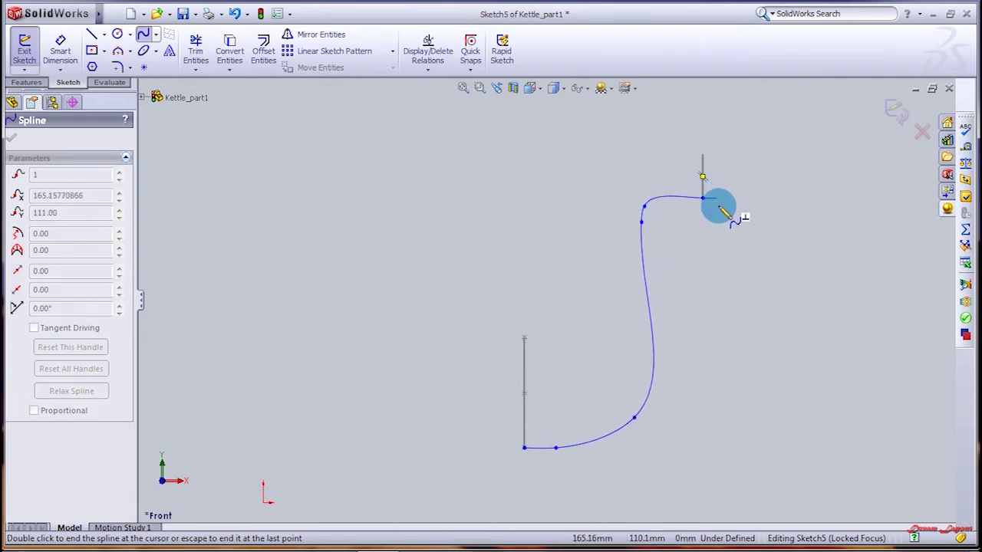
double_click(717, 207)
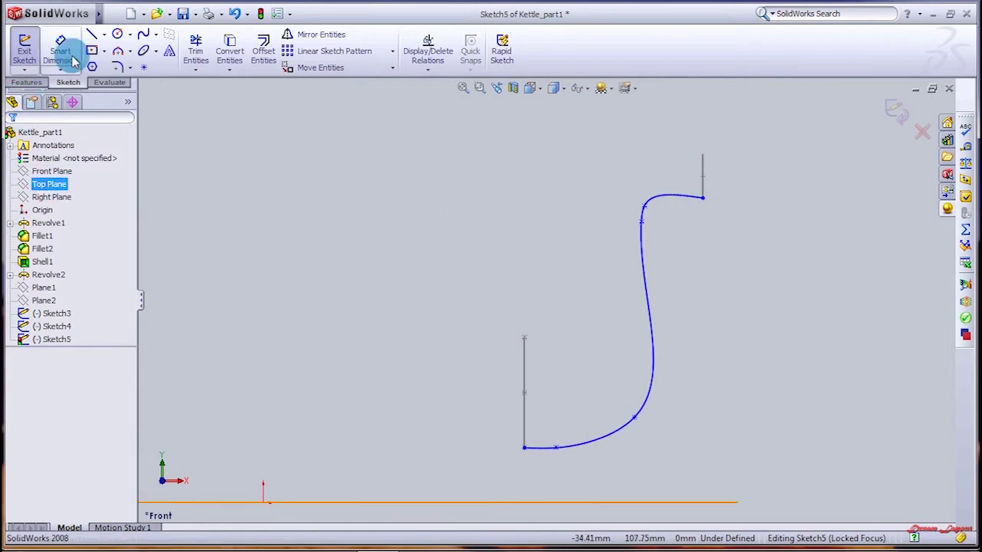
Step: Draw the upper S-shaped spline from the lower line's top end to the top line
left_click(142, 34)
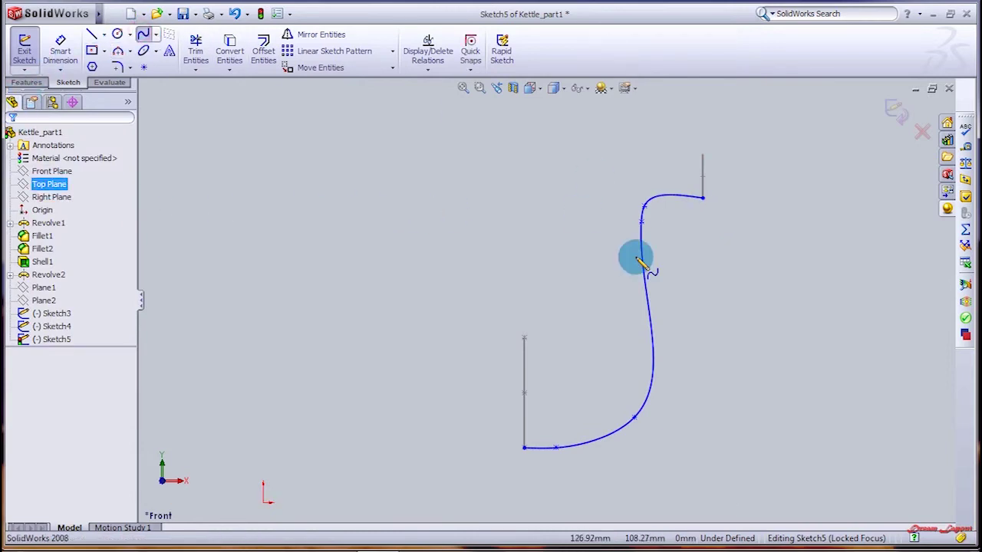
left_click(525, 337)
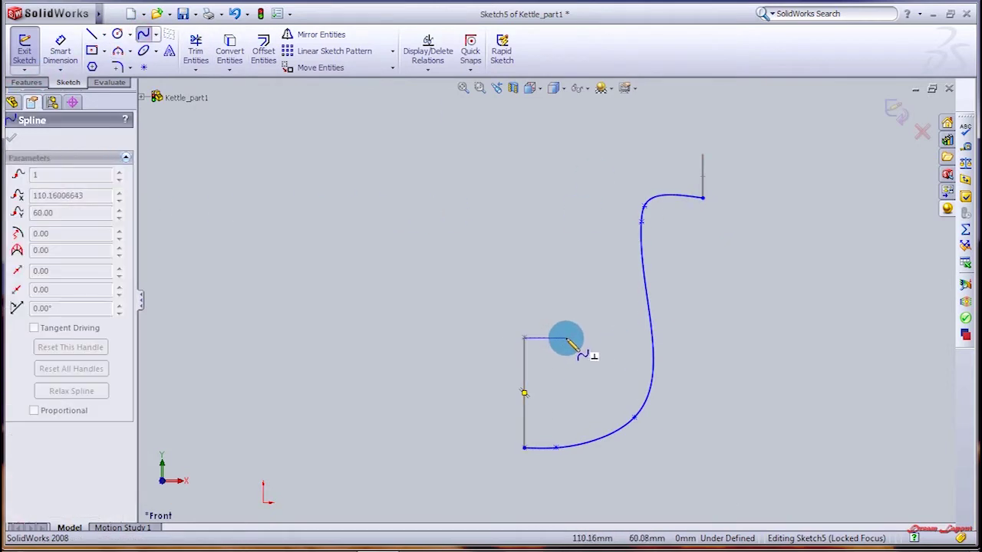
left_click(555, 338)
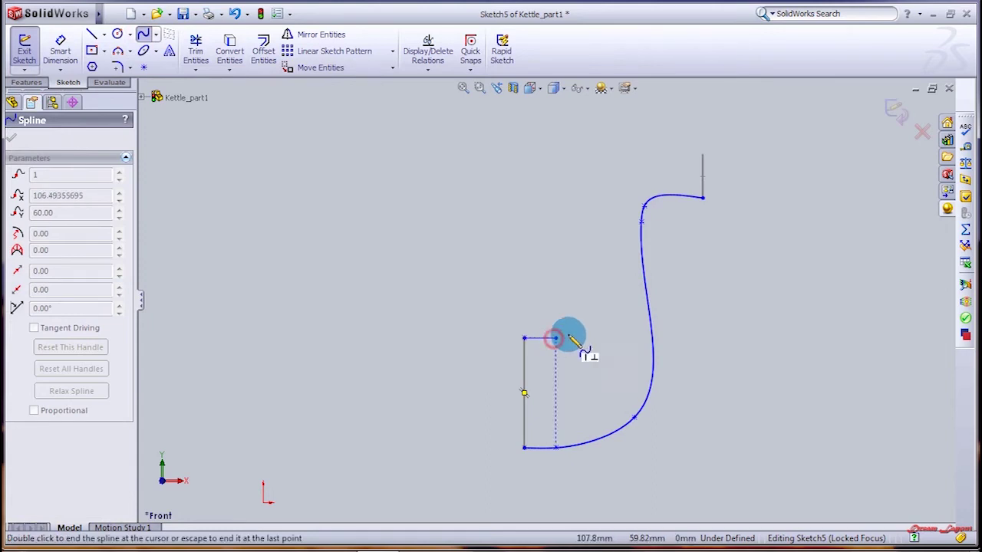
left_click(587, 296)
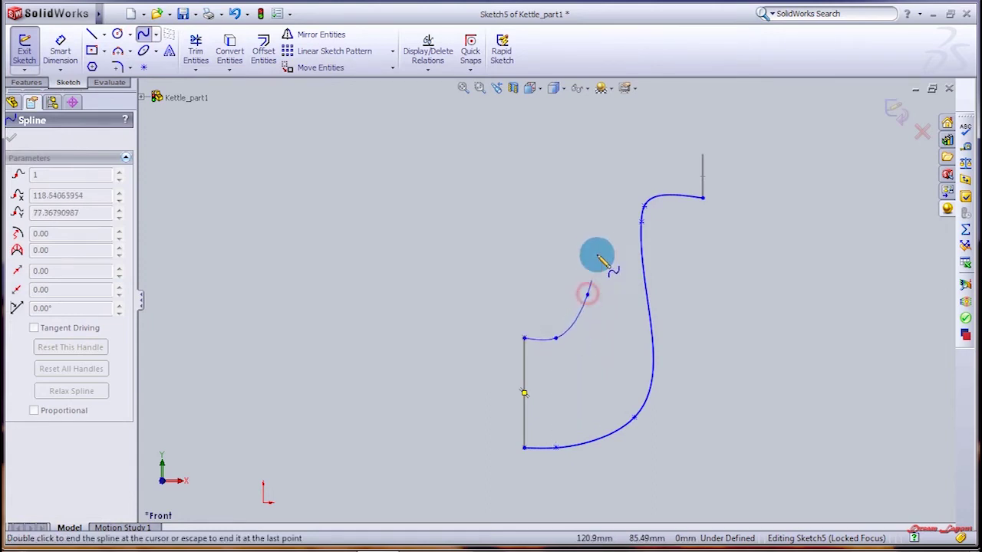
left_click(596, 198)
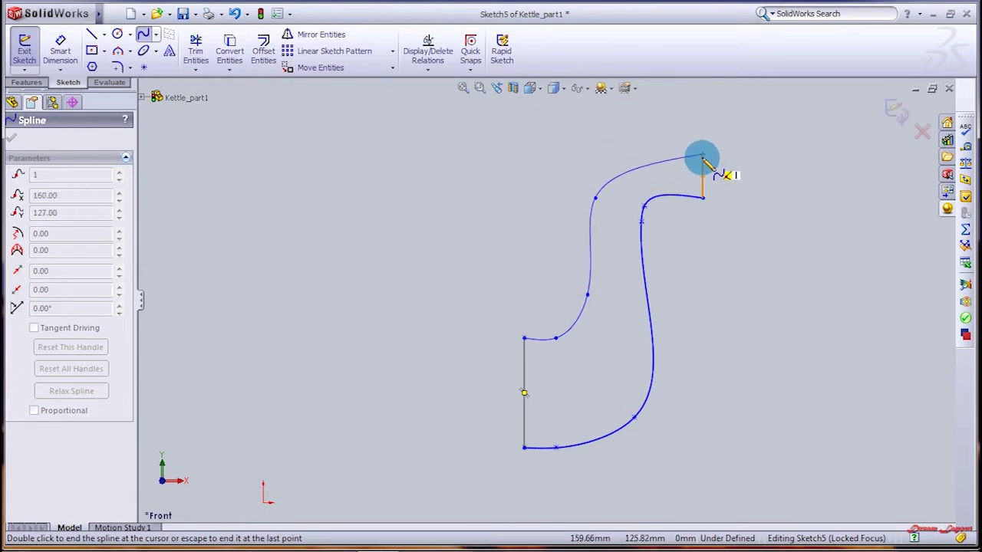
left_click(633, 162)
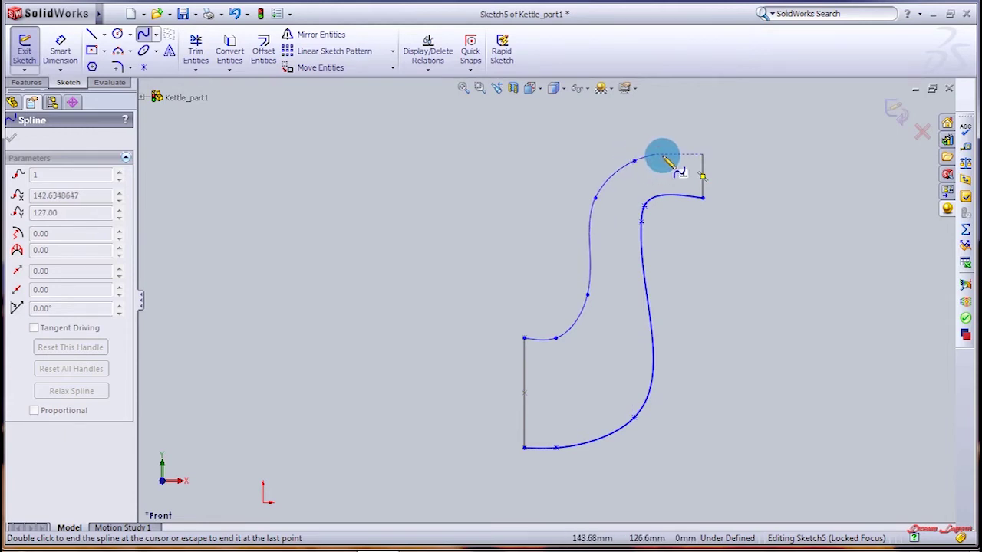
double_click(703, 155)
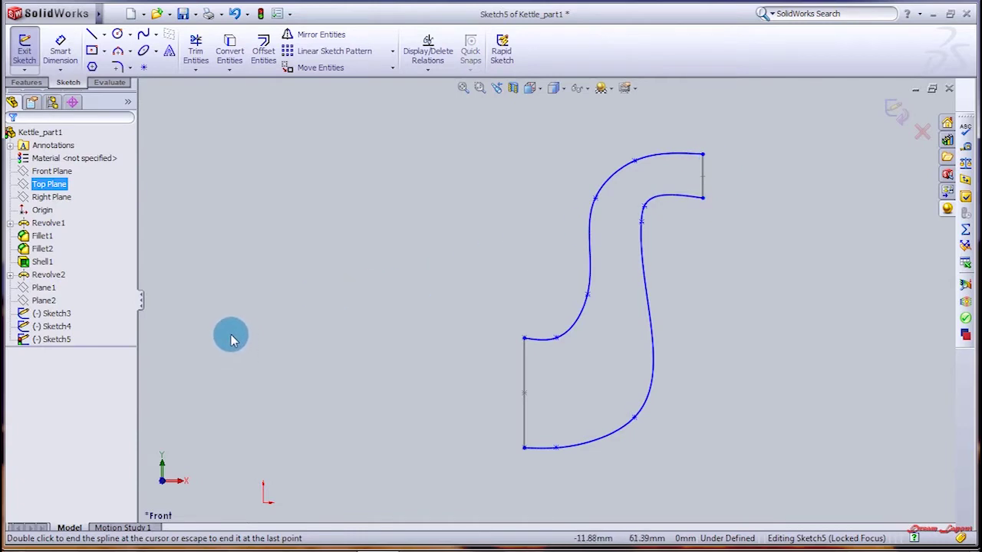
left_click(26, 82)
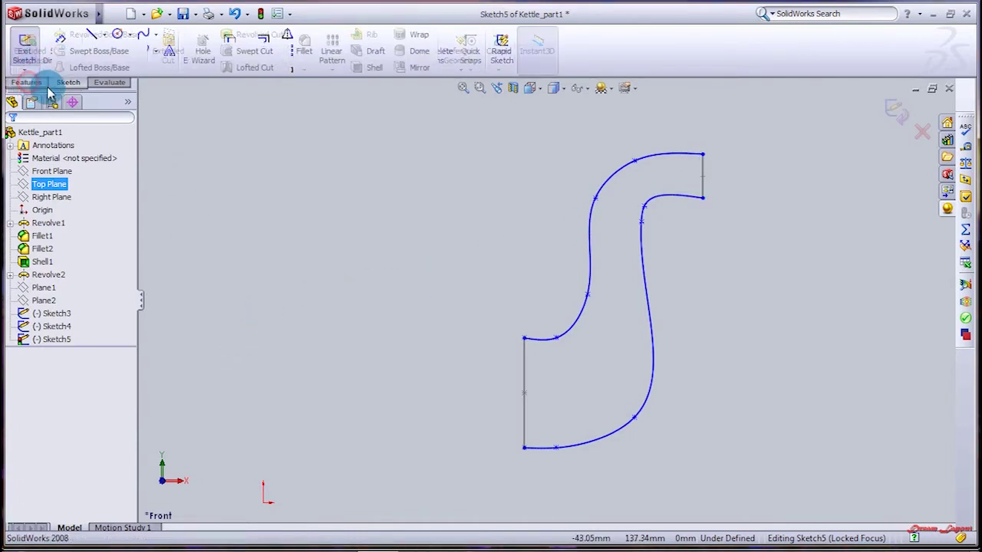
Step: Exit the sketch and loft from the ellipse to the top circle profile, guided by both S-splines
left_click(59, 82)
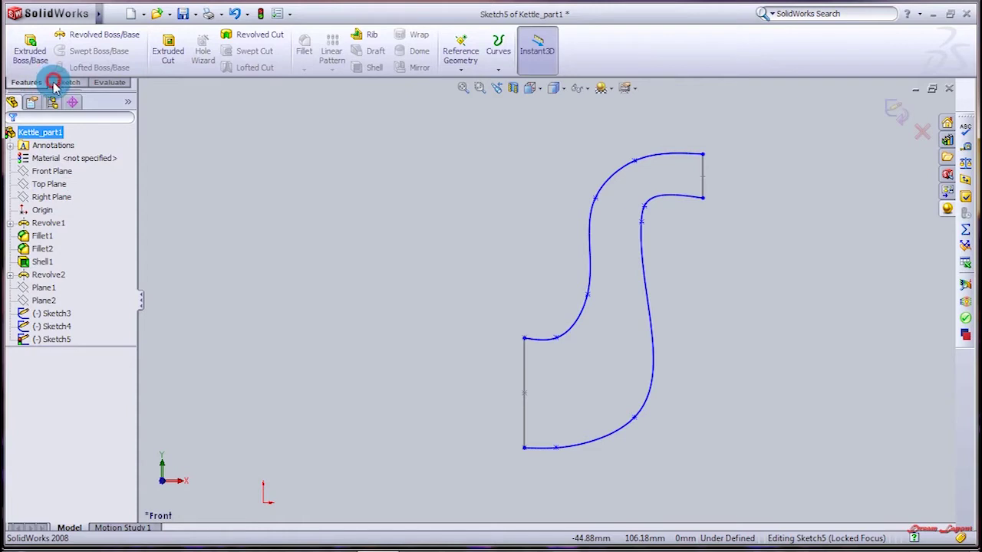
left_click(23, 46)
left_click(26, 82)
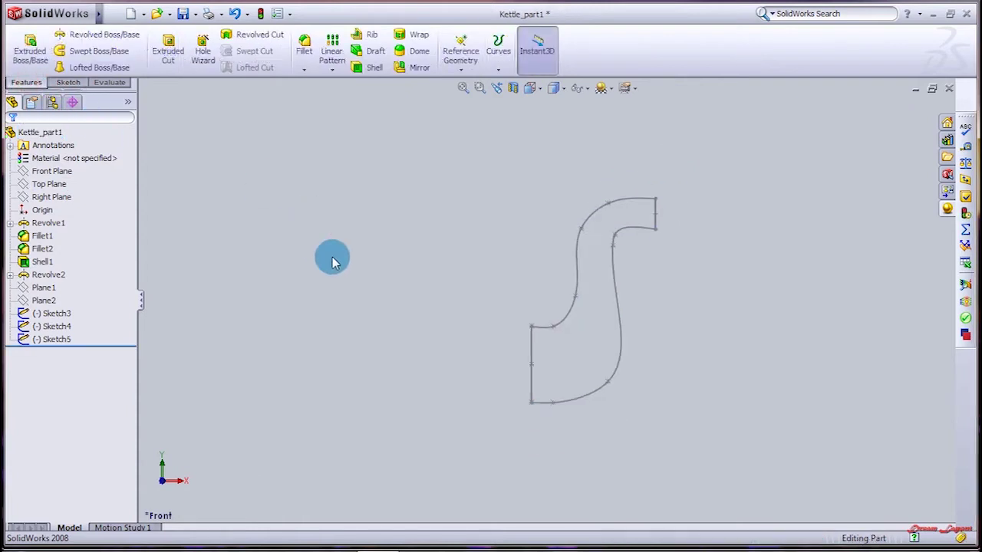
middle_click_drag(332, 261, 349, 256)
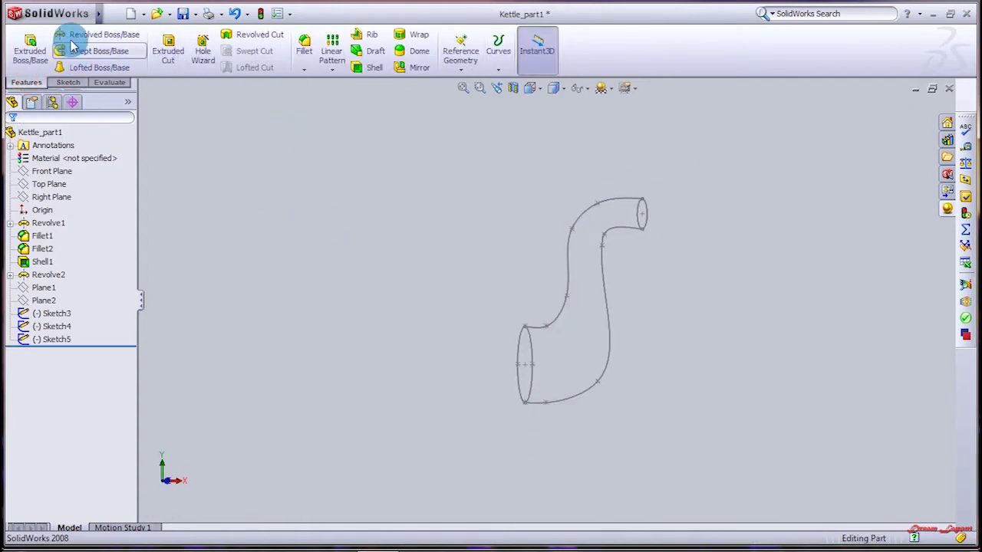
left_click(64, 69)
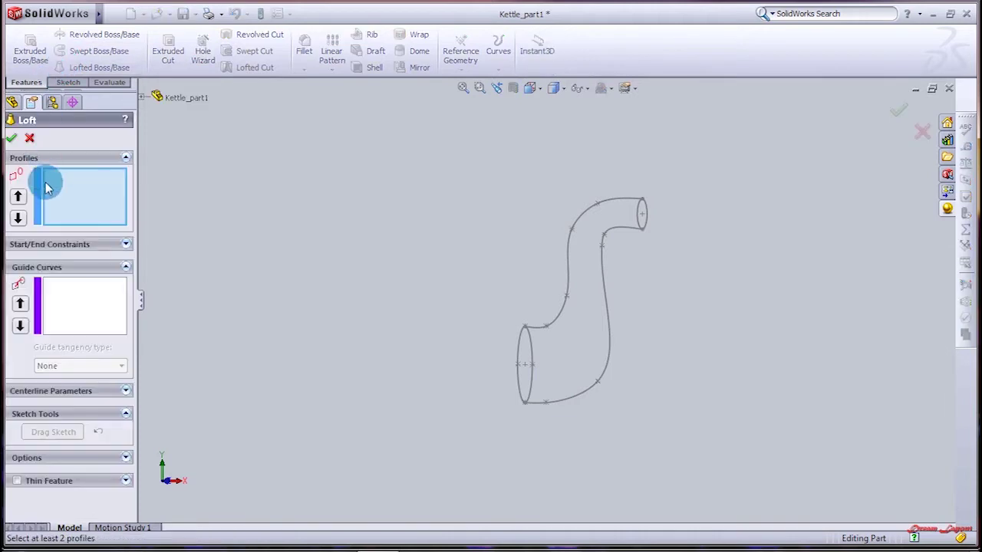
left_click(533, 350)
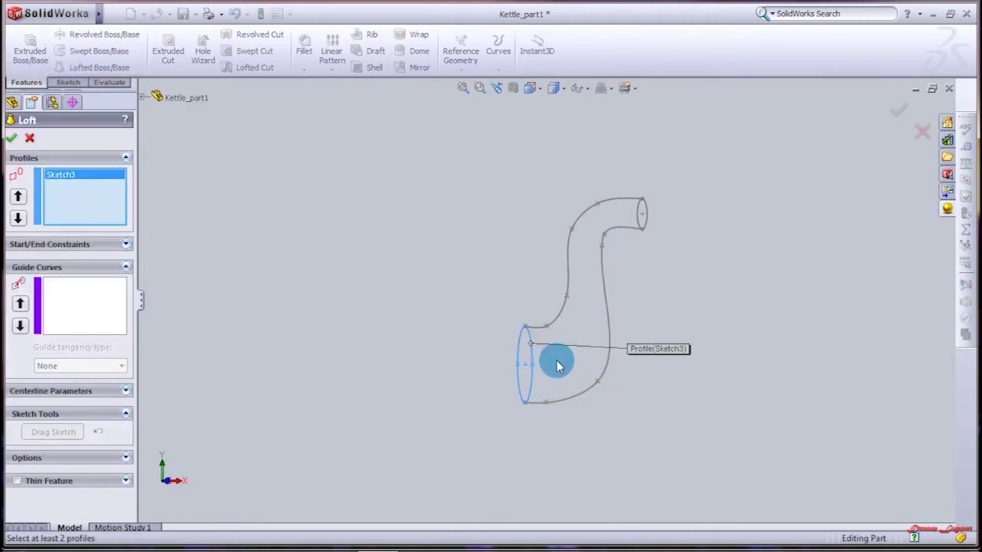
left_click(638, 217)
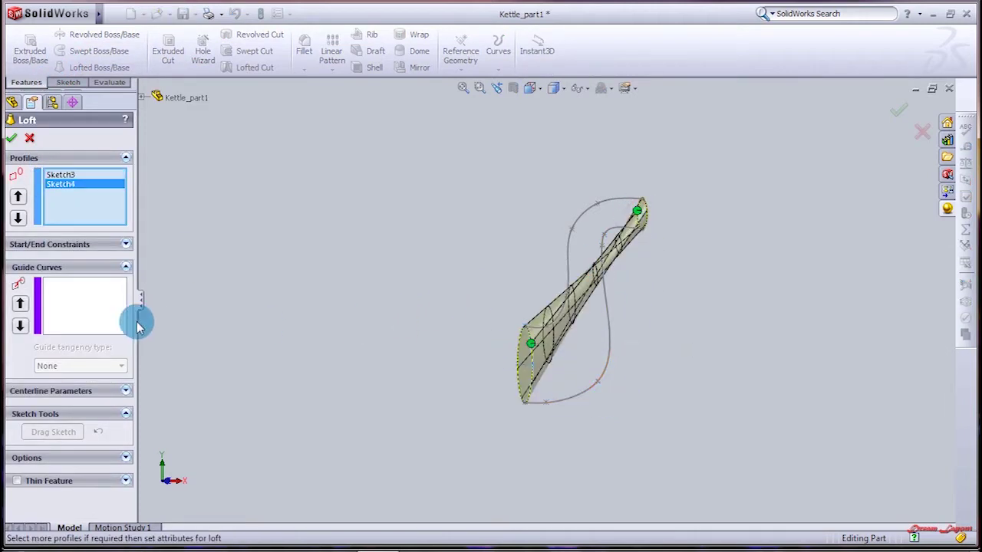
left_click(72, 312)
left_click(606, 325)
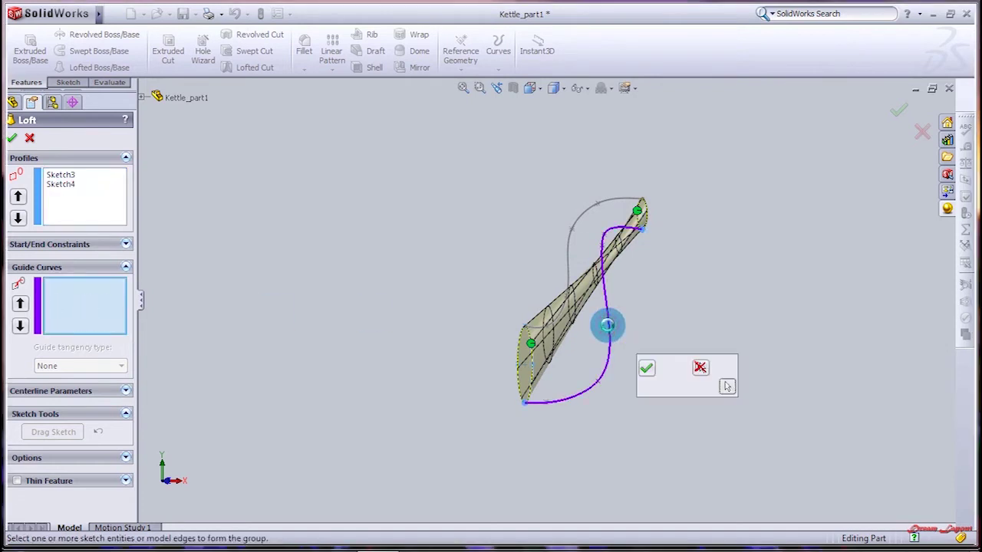
left_click(647, 367)
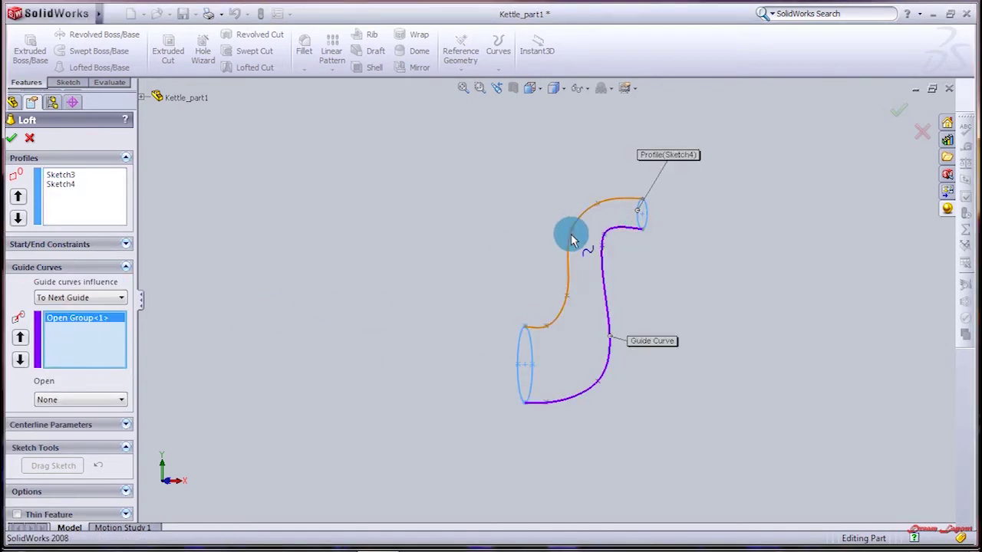
left_click(571, 240)
left_click(610, 178)
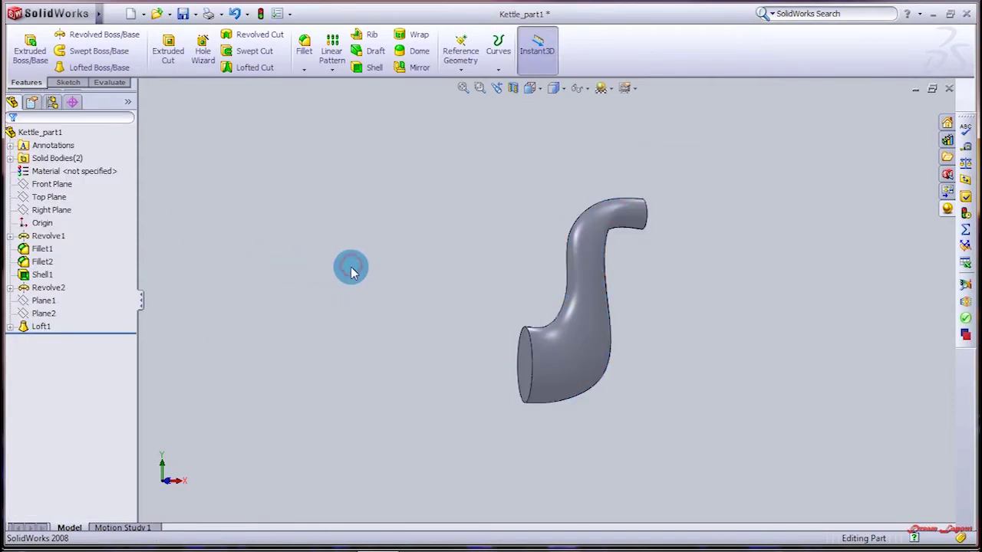
Step: Shell the spout to a 1.00mm wall with its elliptical end face removed
left_click(374, 66)
left_click(524, 375)
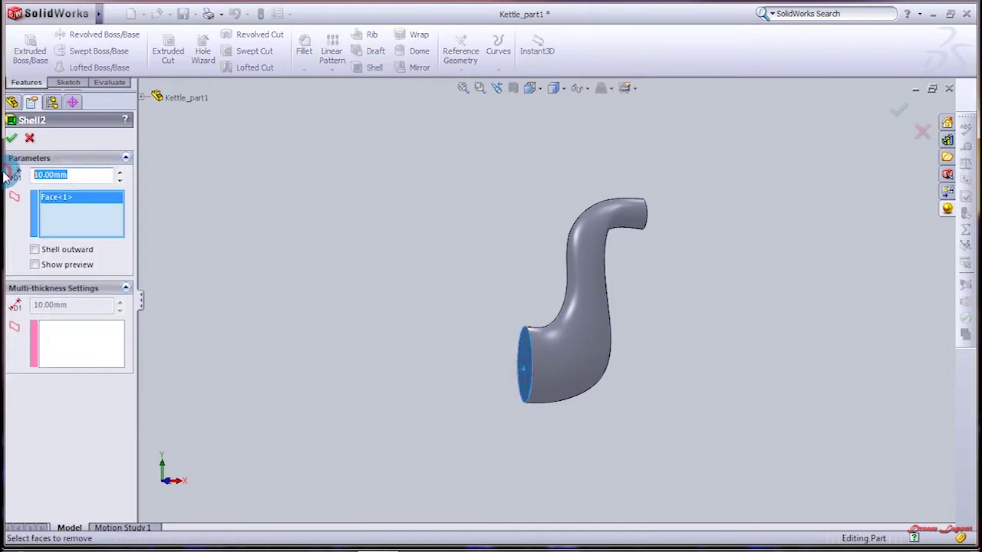
key("Home")
key("Right")
key("Delete")
left_click(10, 139)
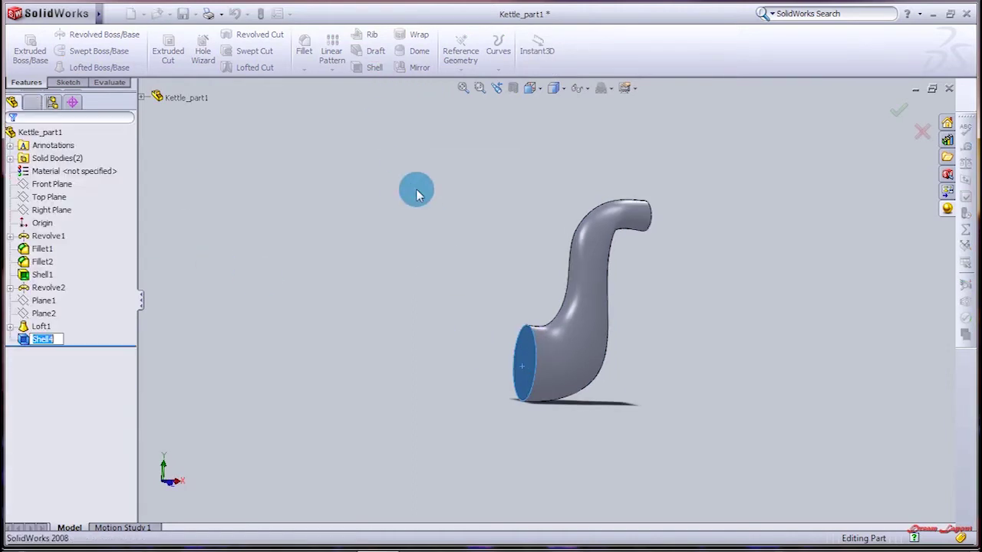
mouse_move(340, 326)
middle_mouse_down()
mouse_move(377, 335)
mouse_move(401, 326)
mouse_move(403, 299)
mouse_move(377, 282)
mouse_move(332, 313)
mouse_move(282, 323)
mouse_move(344, 303)
middle_mouse_up()
Step: Select the Front Plane for the spout-tip sketch
left_click(52, 210)
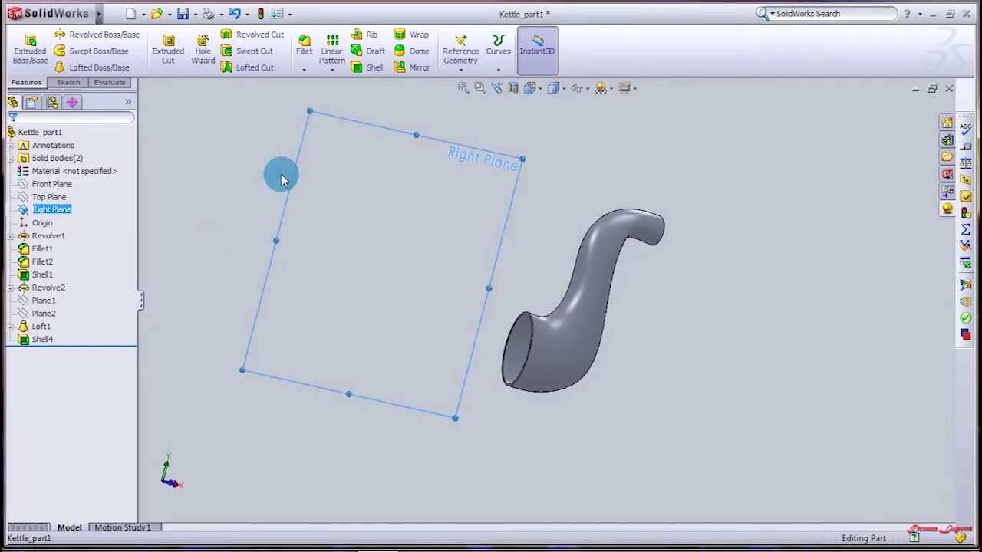
key("z")
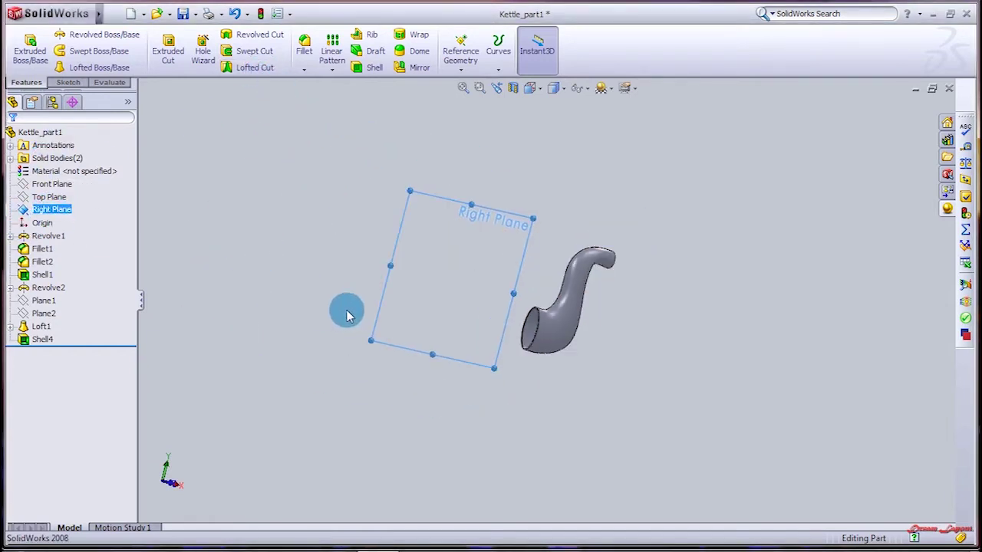
key("z")
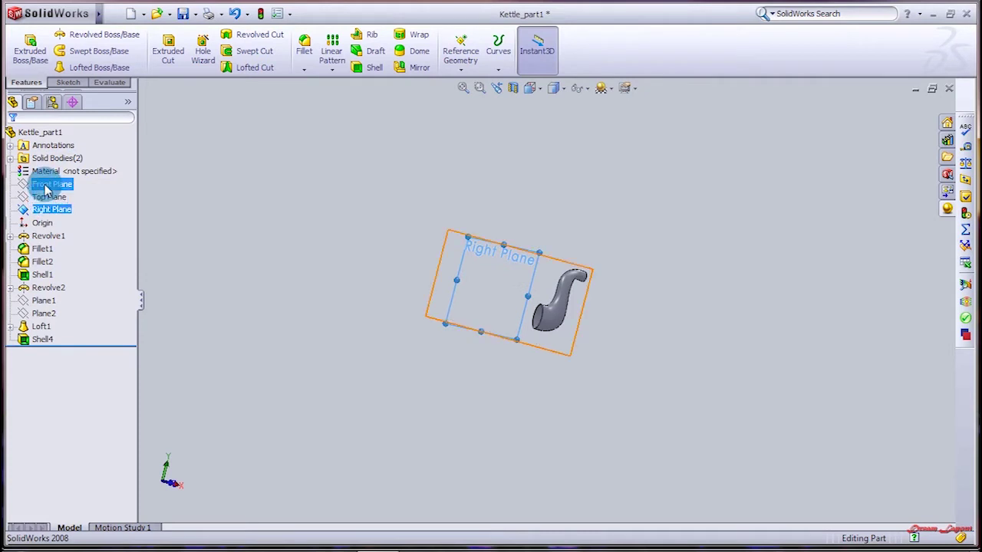
left_click(47, 185)
Step: Start a front-view sketch on the Front Plane and convert the spout's upper outer edge
mouse_move(265, 274)
middle_mouse_down()
mouse_move(142, 287)
mouse_move(215, 278)
middle_mouse_up()
right_click(26, 184)
left_click(33, 161)
key("space")
double_click(341, 325)
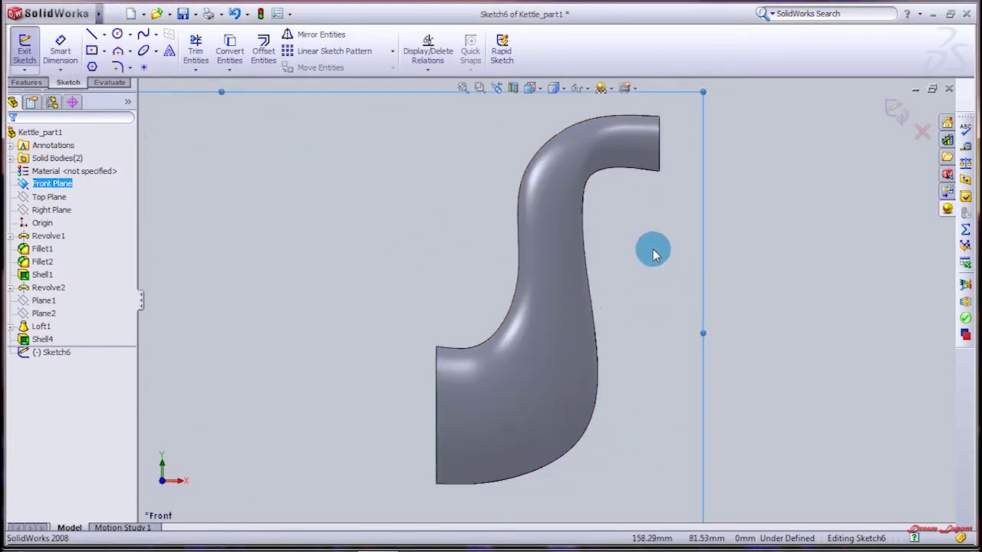
left_click(535, 158)
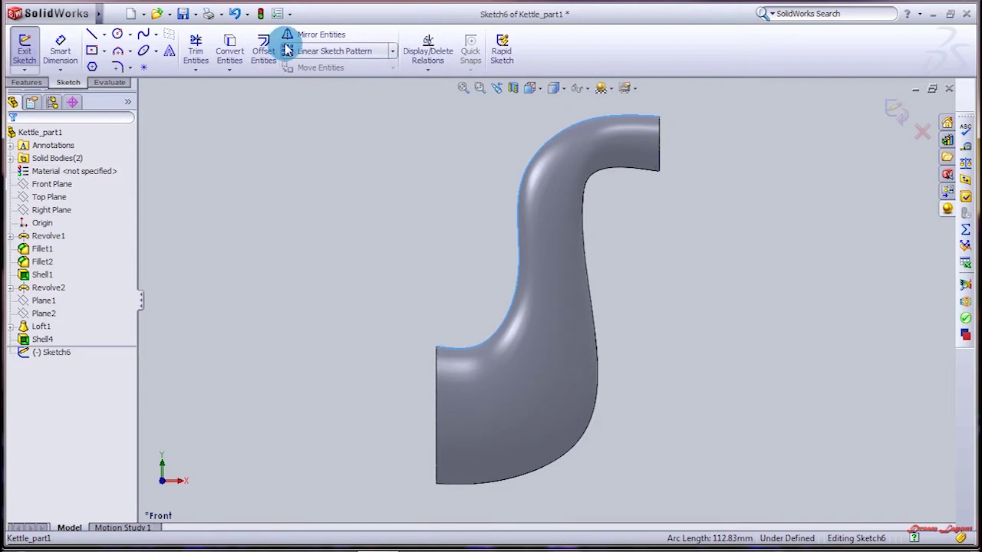
left_click(230, 53)
Step: Draw a horizontal line across the spout bend and a vertical line up to the outer edge
scroll(376, 210, "up", 3)
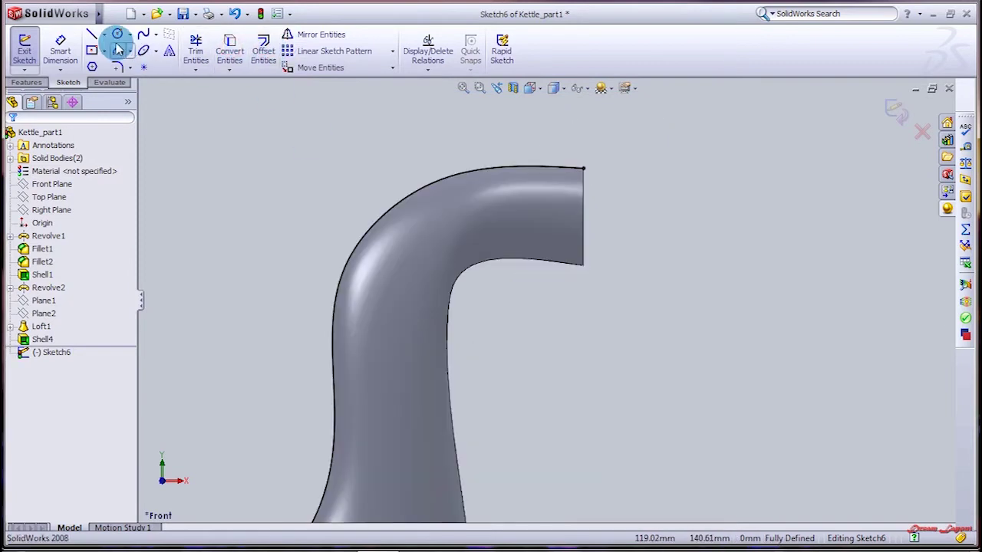
left_click(92, 34)
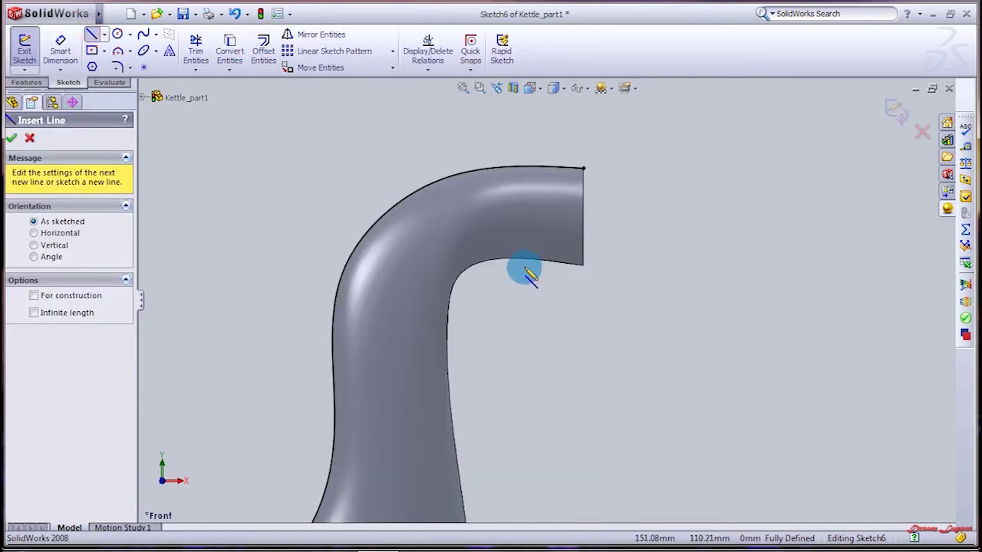
left_click_drag(497, 261, 455, 263)
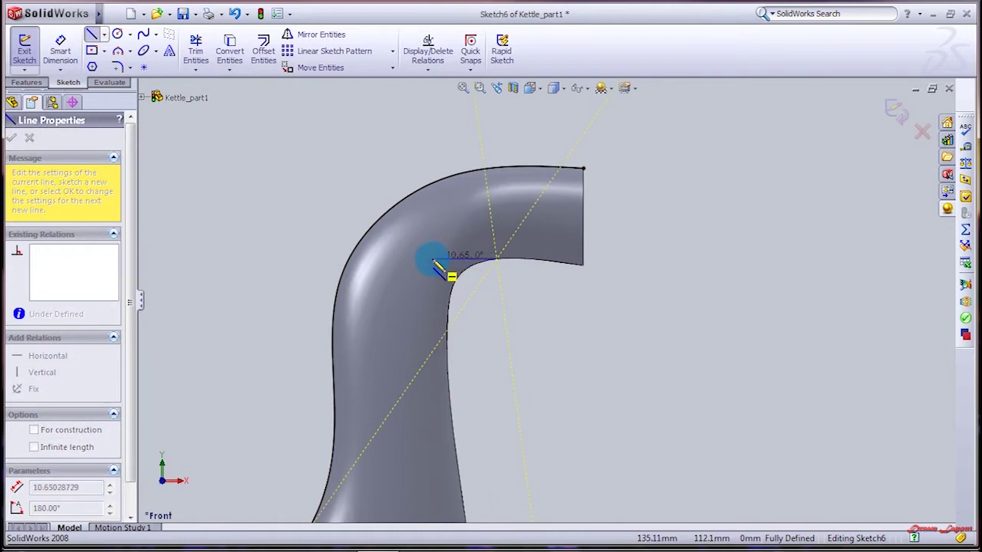
left_click_drag(414, 262, 413, 260)
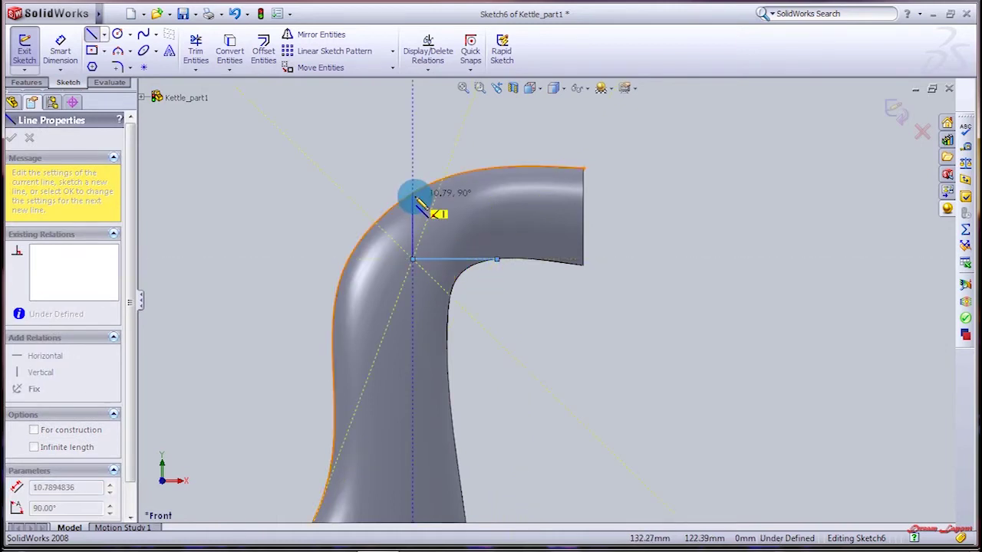
left_click(413, 195)
key("Escape")
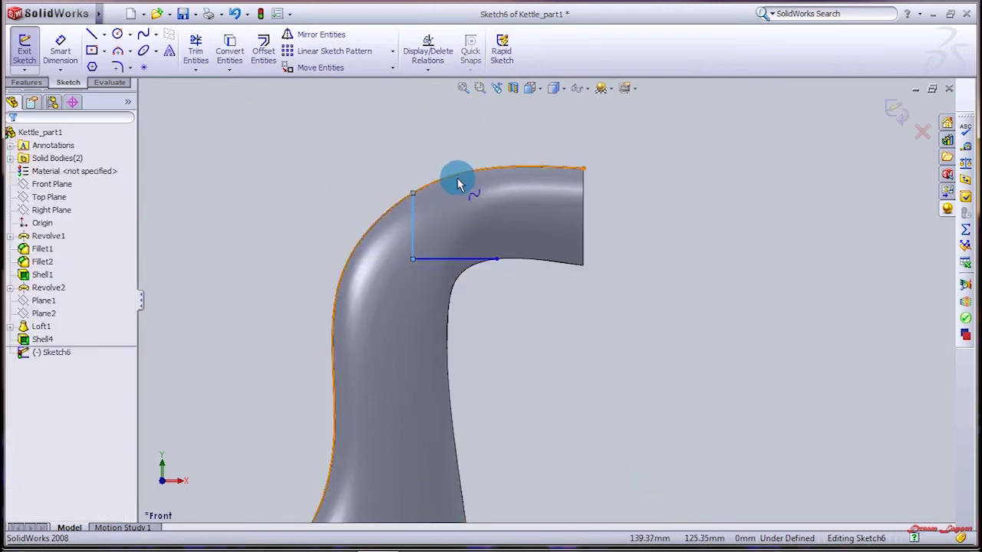
Step: Convert the spout's inner curved edge and close the tip profile with a vertical line
left_click(539, 263)
left_click(229, 42)
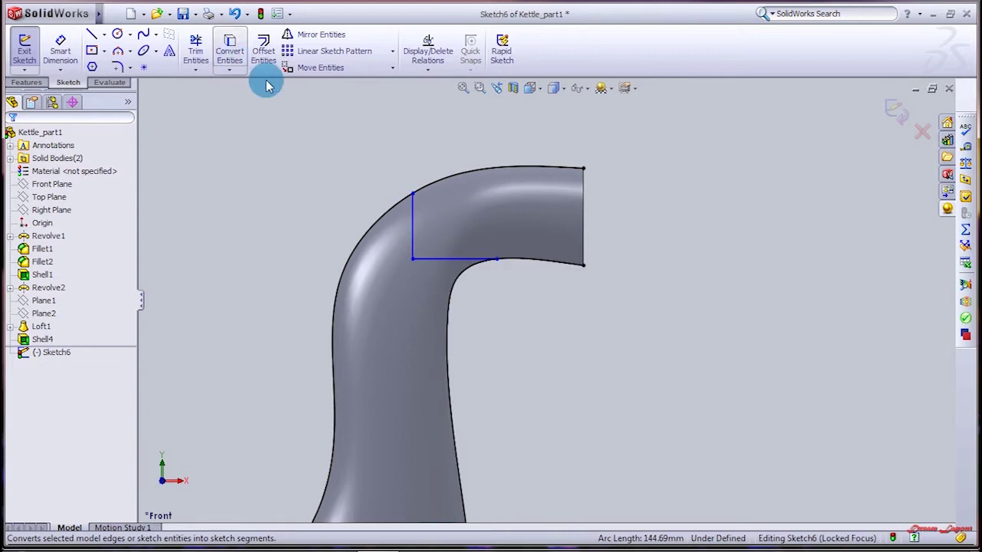
left_click(196, 42)
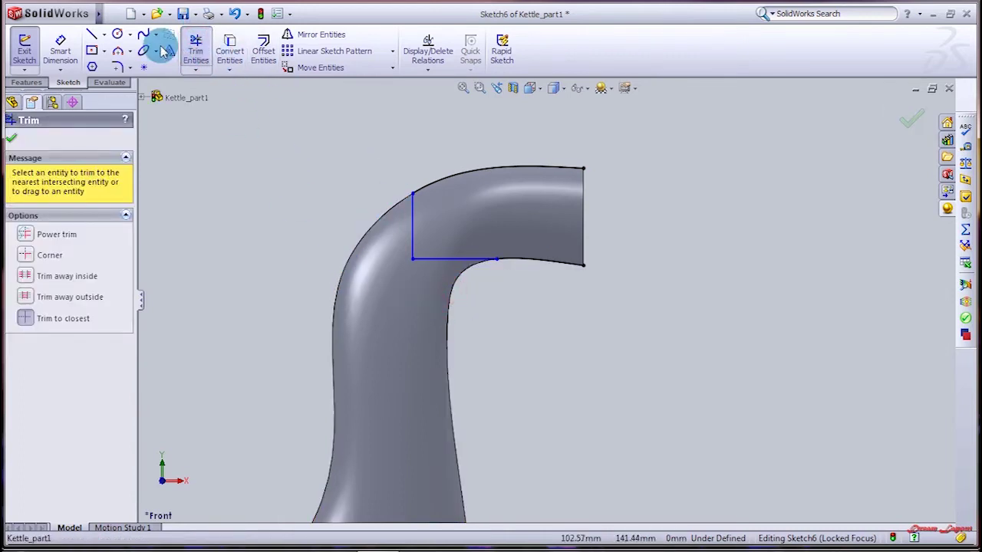
left_click(195, 42)
left_click(91, 35)
left_click(583, 169)
left_click(584, 266)
key("Escape")
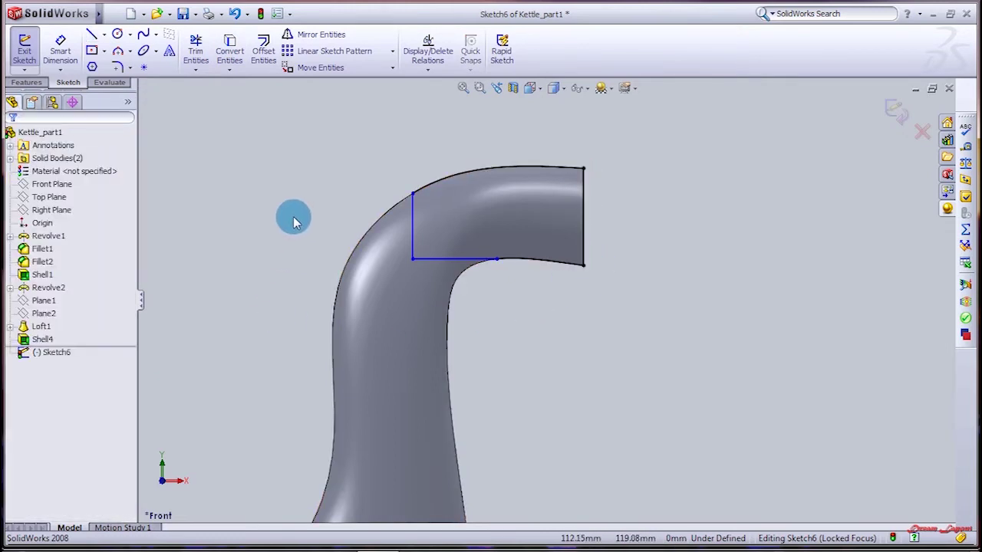
Step: Start an Extruded Cut from the closed spout-tip profile
scroll(289, 226, "up", 2)
scroll(307, 242, "up", 2)
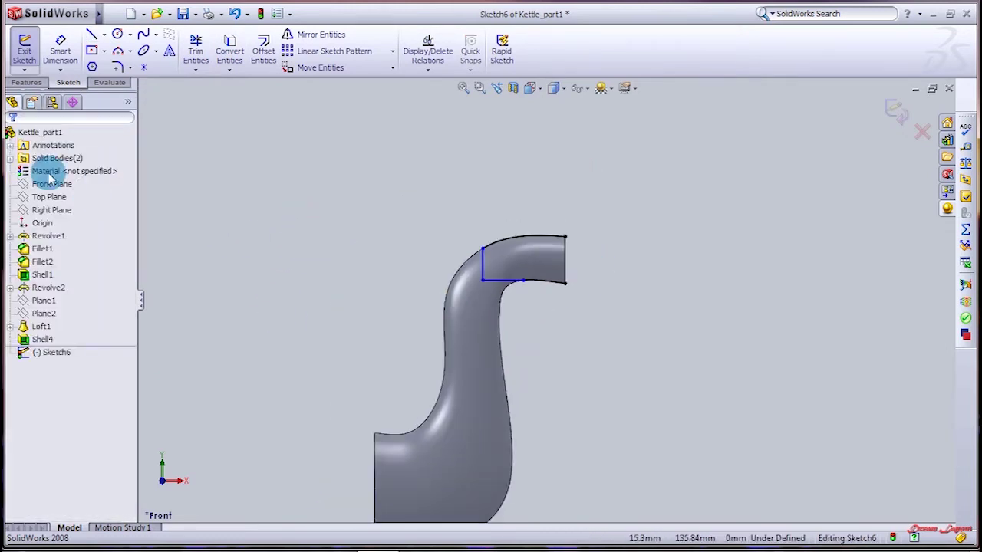
left_click(35, 132)
left_click(27, 83)
left_click(163, 46)
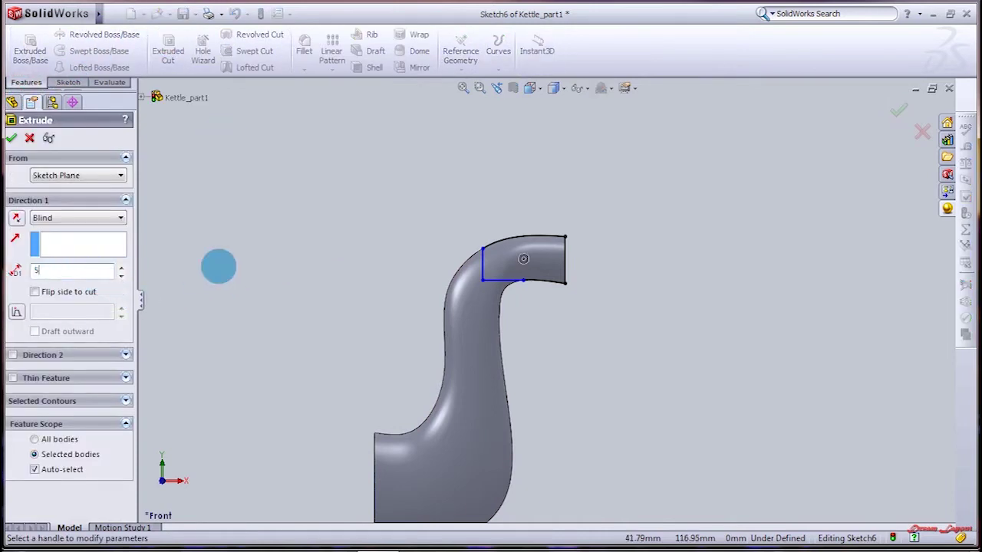
Step: Set the cut's end condition to Mid Plane to trim the spout tip through both sides
left_click(83, 219)
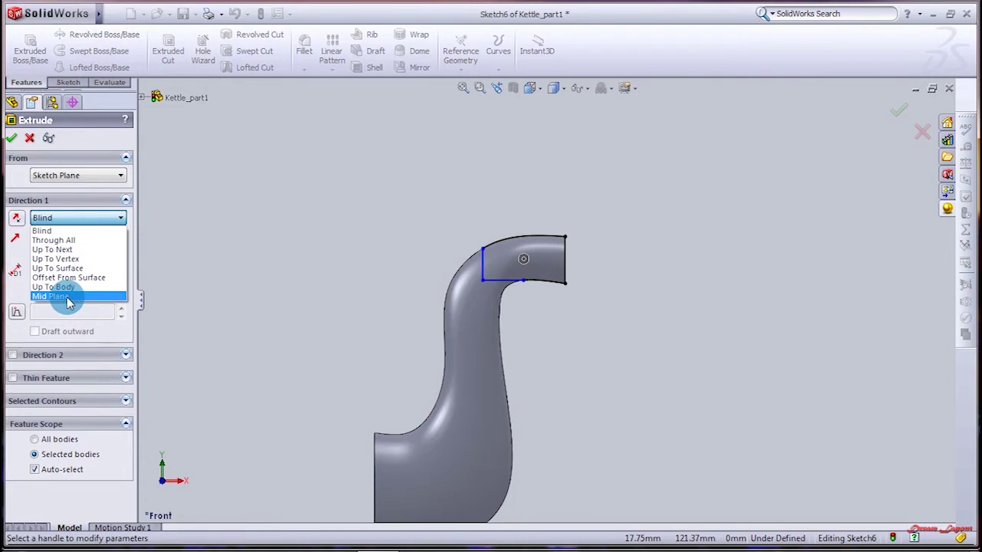
left_click(68, 297)
middle_click_drag(637, 352, 577, 368)
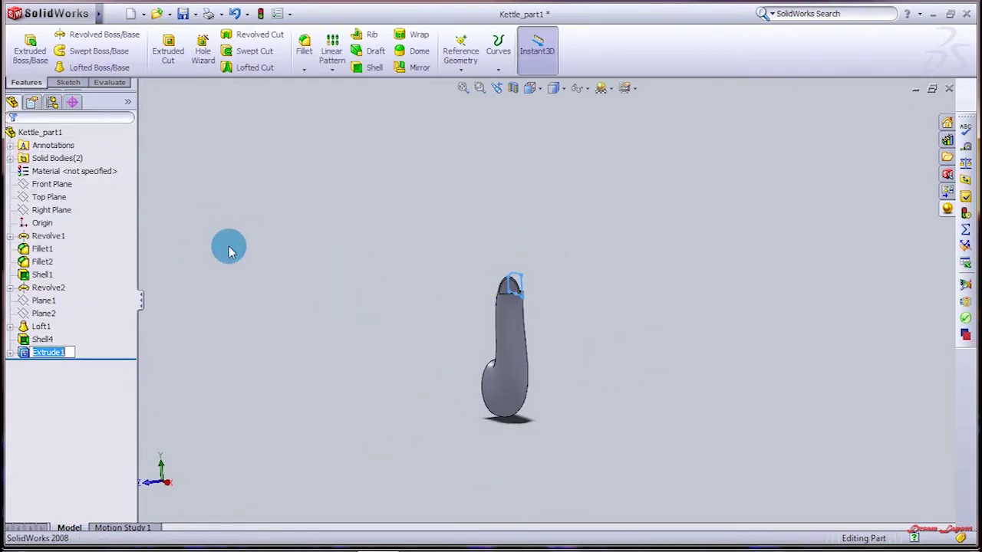
middle_click_drag(293, 283, 299, 244)
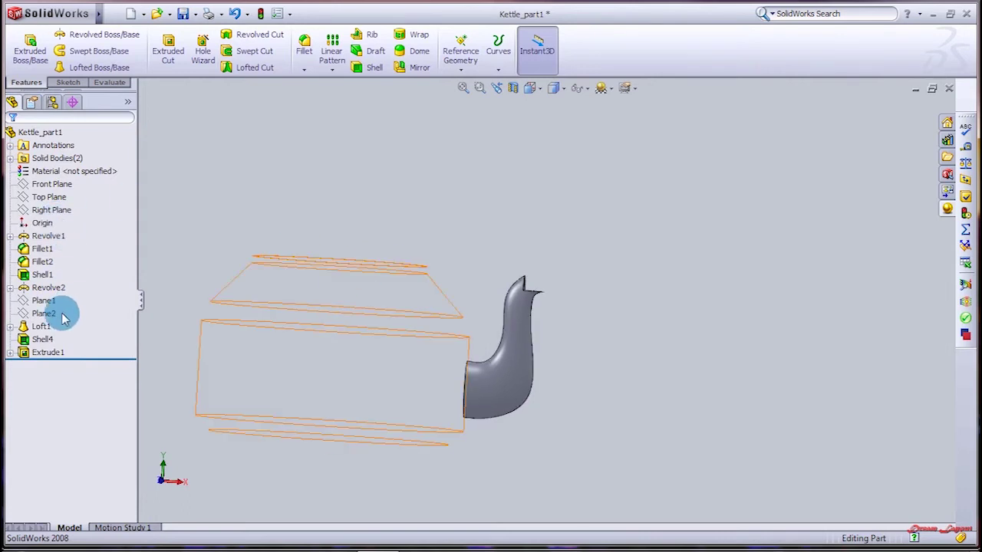
Step: Show the Revolve2 kettle body again and switch the display to Wireframe
left_click(21, 290)
right_click(22, 293)
left_click(28, 263)
left_click(562, 88)
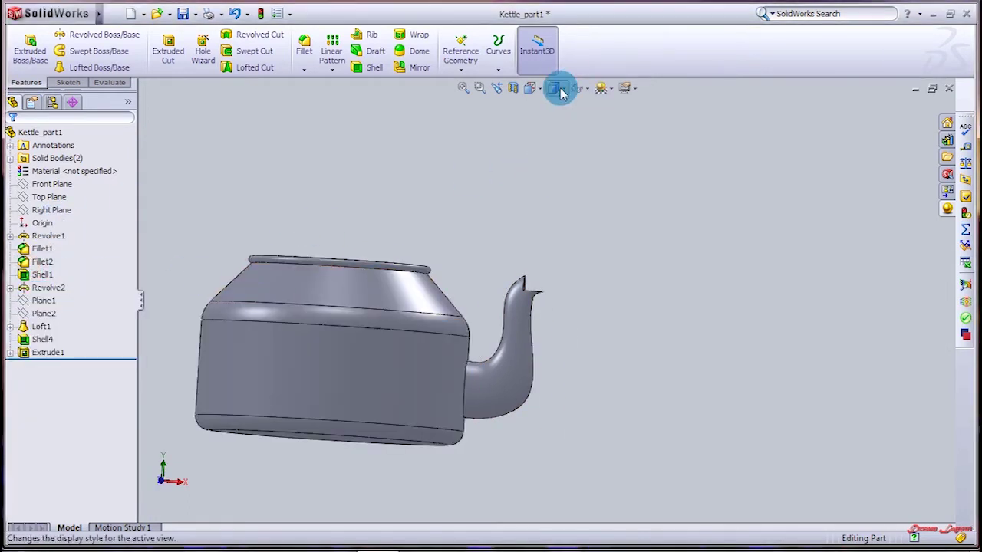
left_click(557, 170)
mouse_move(384, 182)
middle_mouse_down()
mouse_move(368, 213)
mouse_move(495, 339)
middle_mouse_up()
Step: Start a new sketch on Plane1
scroll(471, 401, "down", 3)
scroll(504, 383, "down", 2)
scroll(514, 380, "down", 2)
scroll(574, 239, "up", 3)
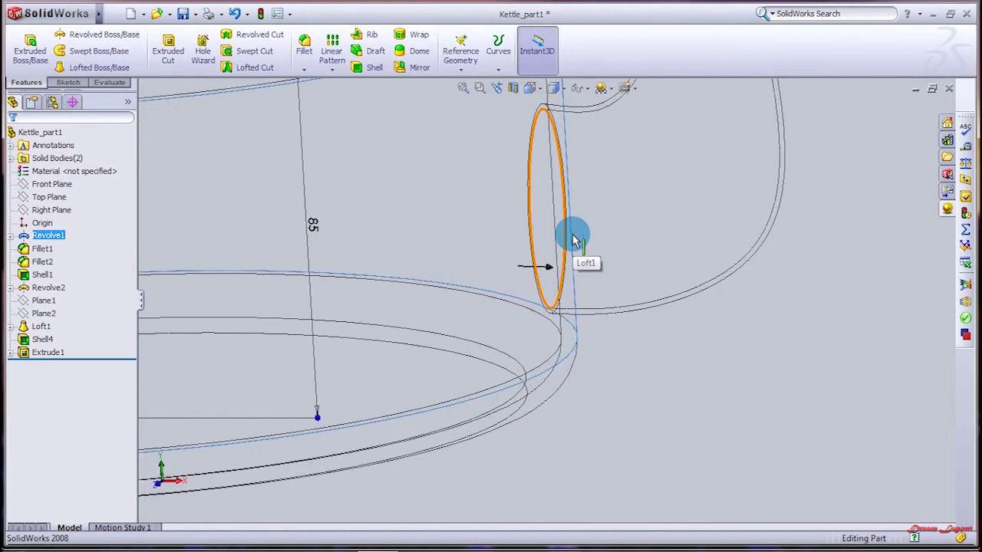
left_click(44, 310)
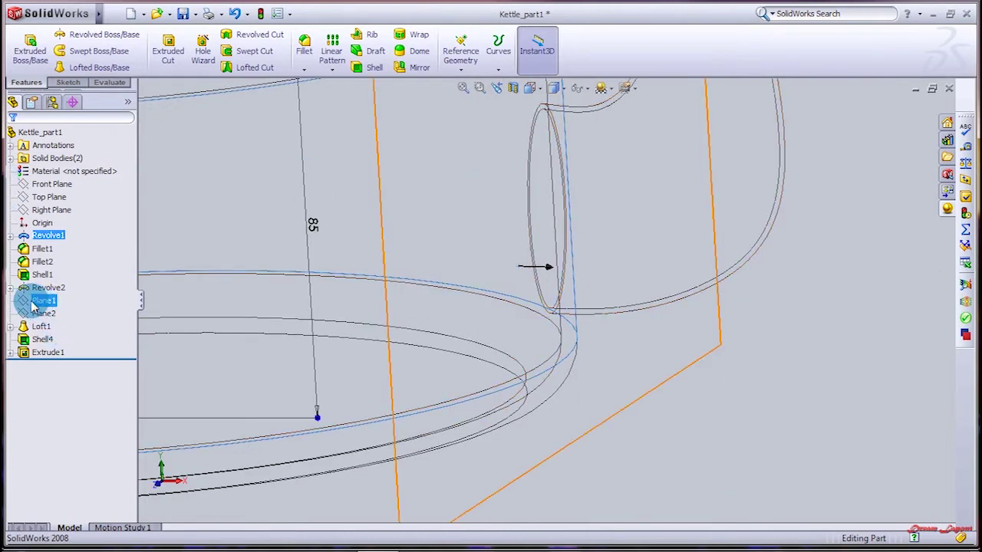
right_click(27, 305)
left_click(52, 278)
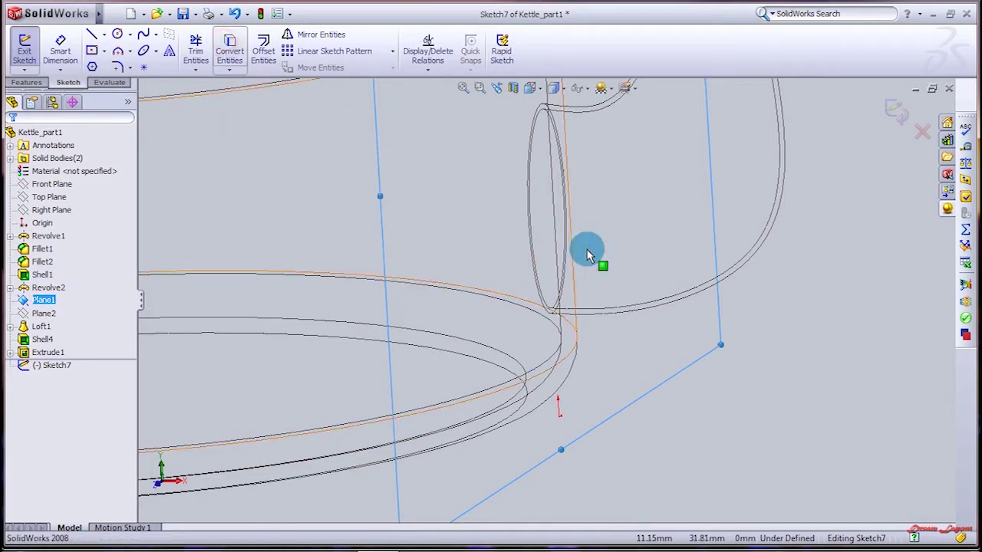
Step: Convert the edge loop at the spout's base into sketch geometry
scroll(552, 235, "down", 3)
scroll(588, 258, "down", 3)
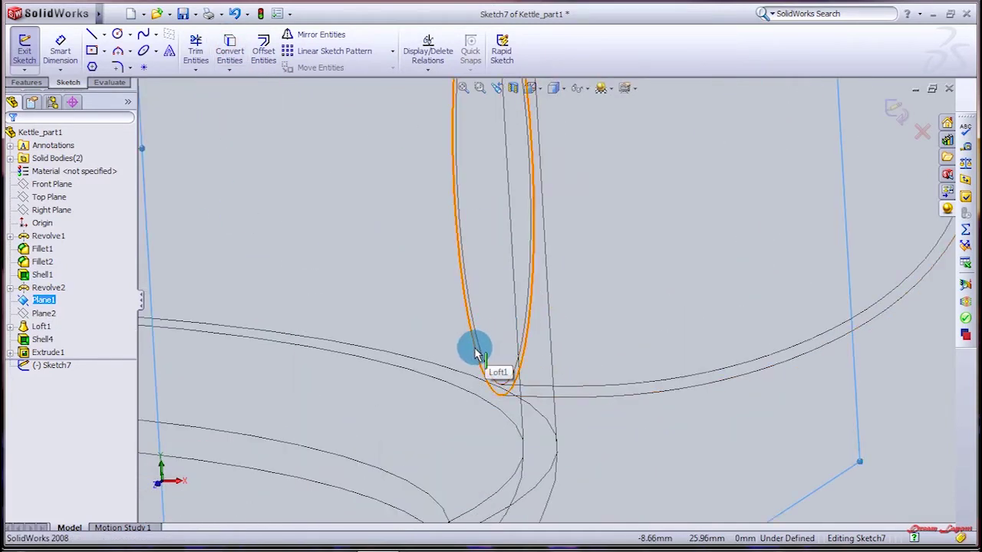
left_click(475, 350)
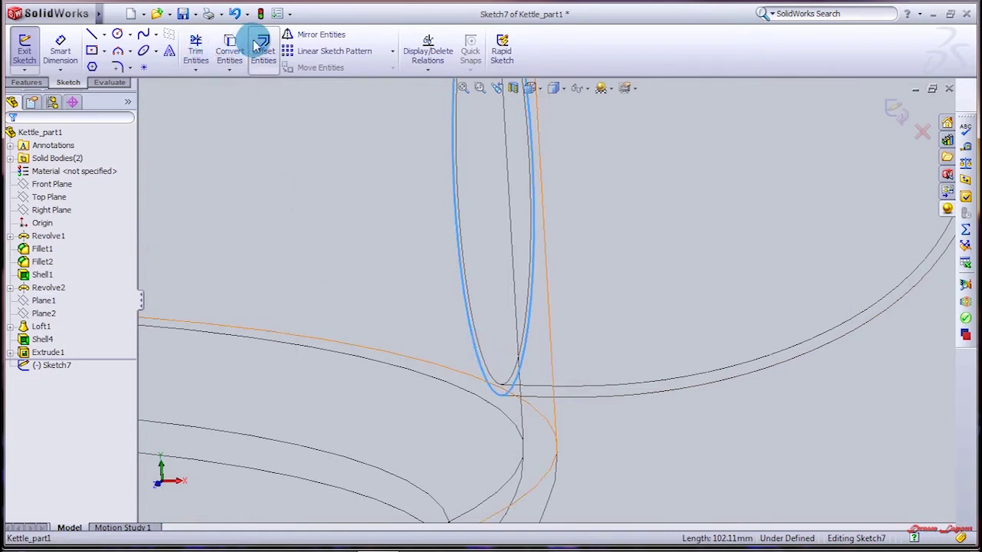
left_click(231, 48)
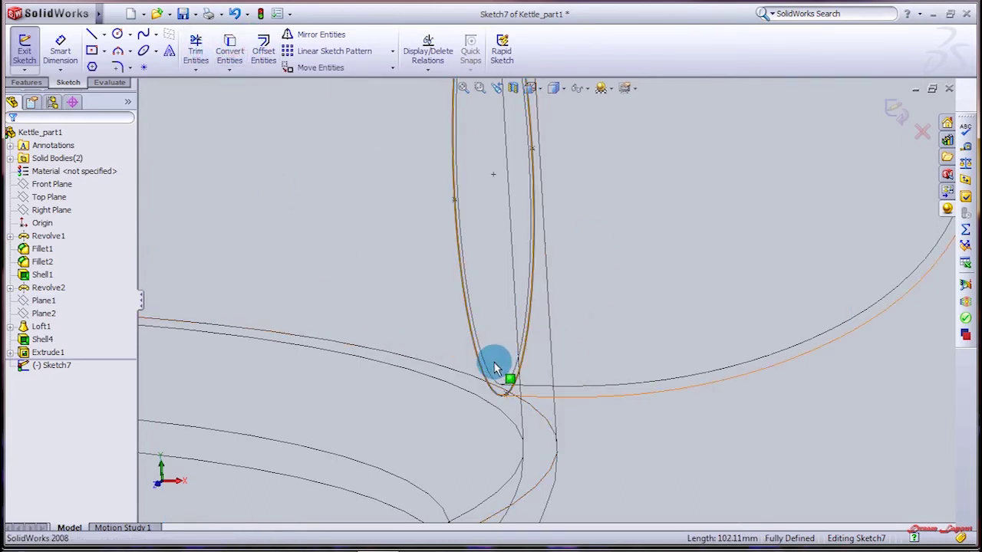
mouse_move(487, 371)
middle_mouse_down()
mouse_move(376, 317)
mouse_move(372, 285)
mouse_move(383, 263)
mouse_move(299, 261)
middle_mouse_up()
left_click(299, 261)
Step: Extrude the converted loop Up To Surface, ending on the kettle body wall
left_click(25, 82)
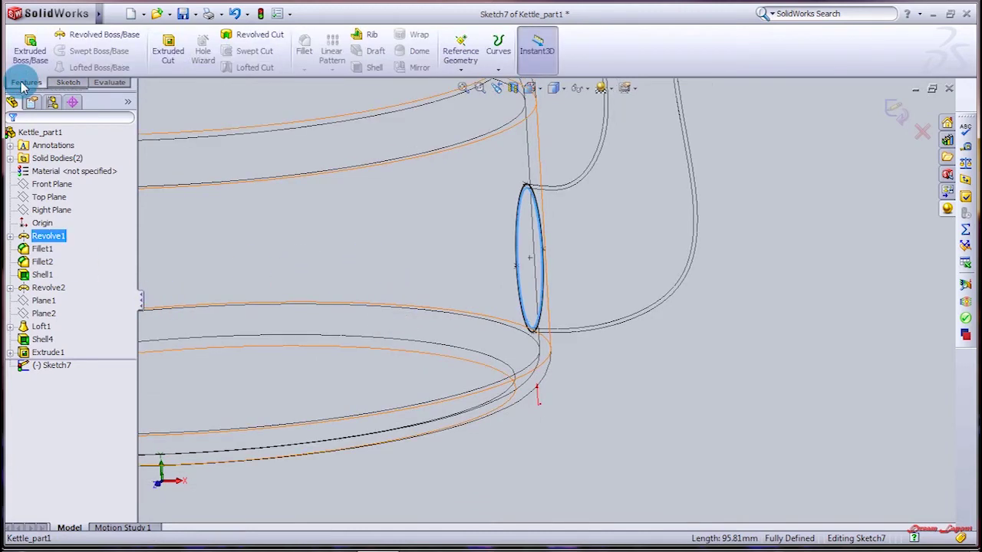
left_click(30, 50)
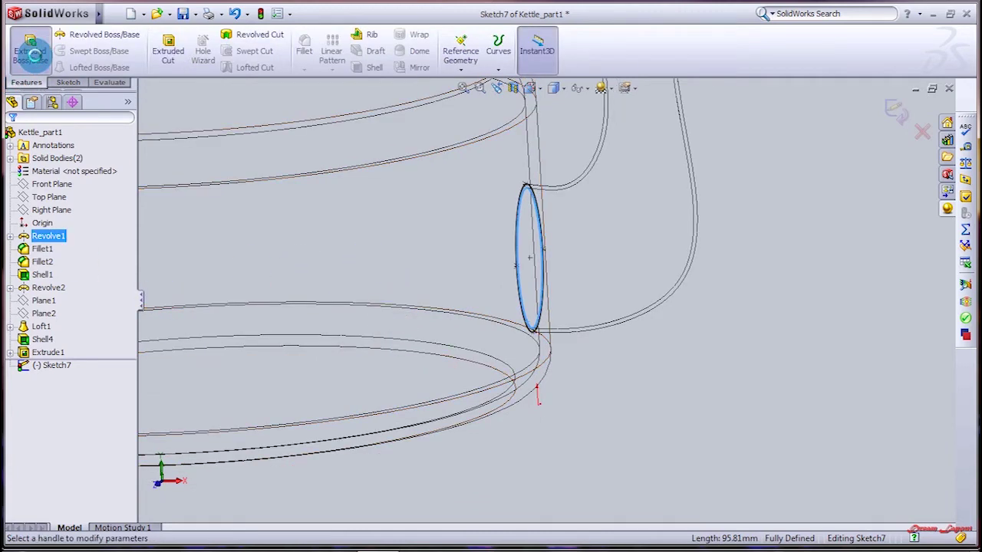
left_click(84, 222)
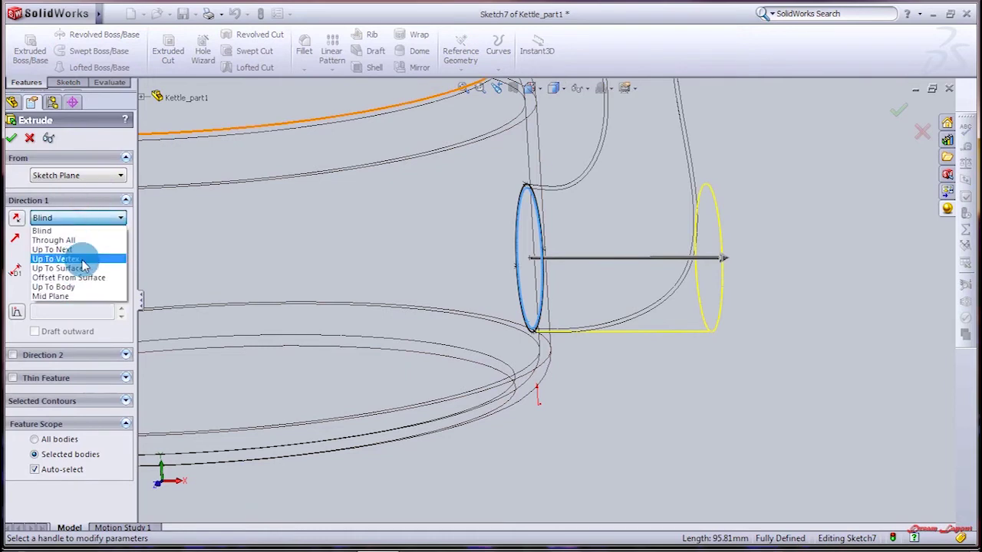
left_click(77, 246)
left_click(560, 91)
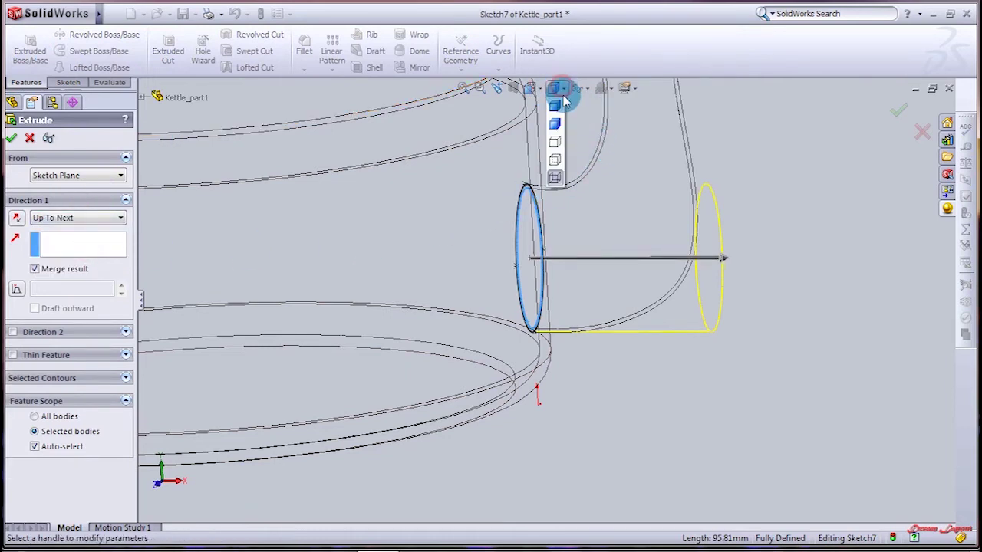
left_click(555, 112)
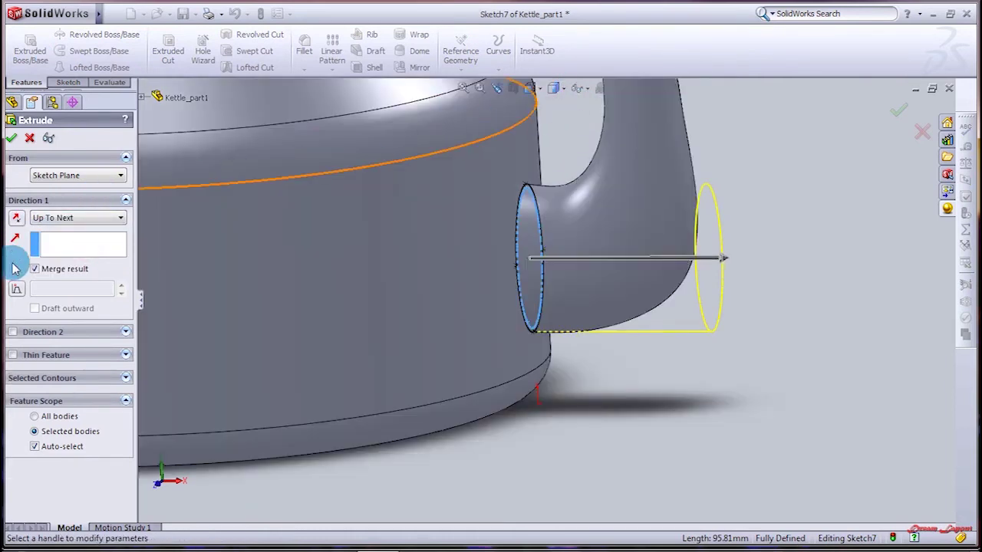
left_click(86, 219)
left_click(88, 270)
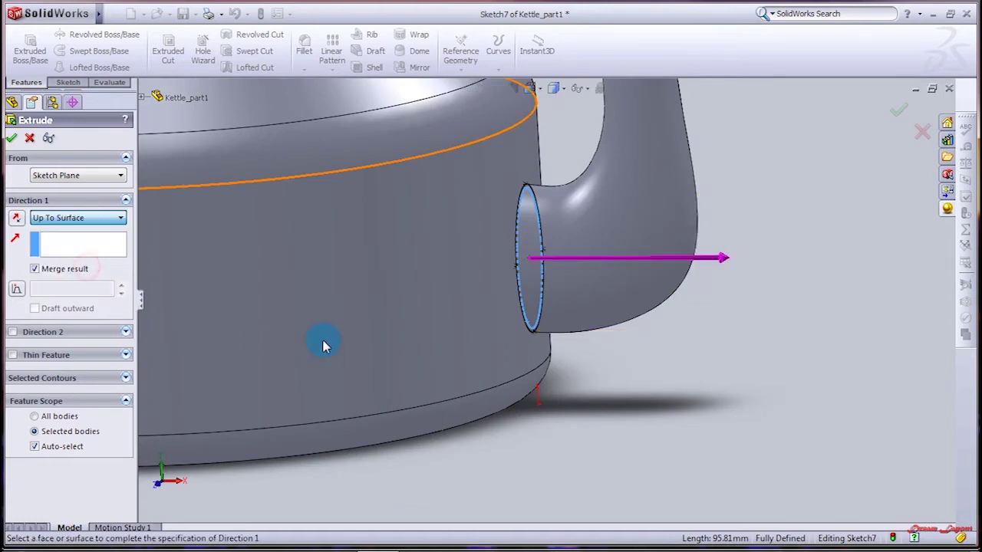
left_click(465, 258)
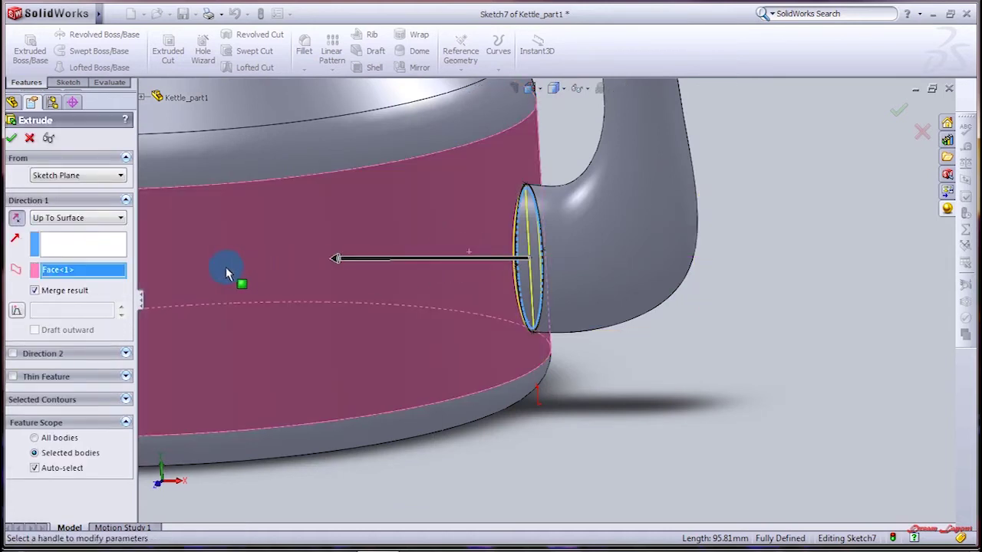
left_click(12, 138)
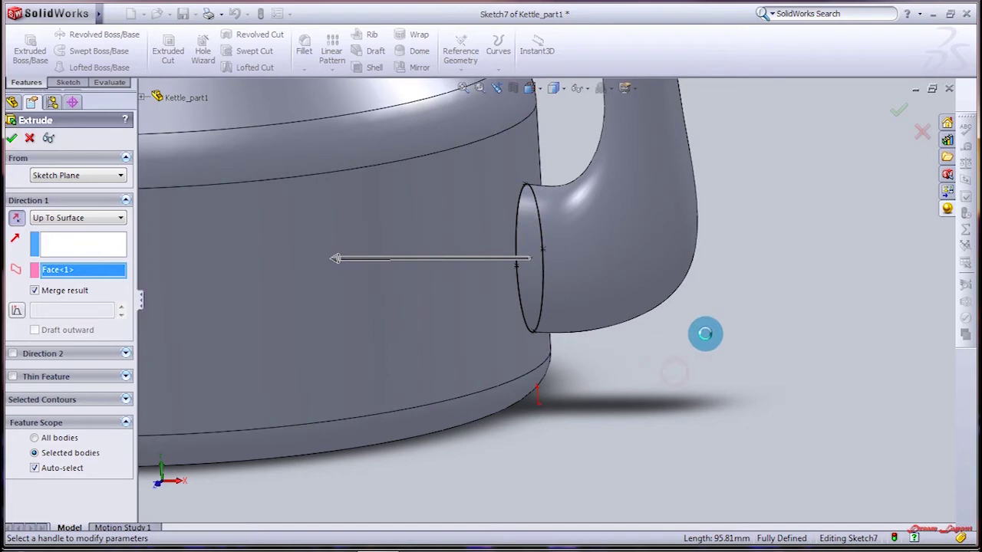
mouse_move(657, 397)
middle_mouse_down()
mouse_move(688, 397)
mouse_move(625, 399)
middle_mouse_up()
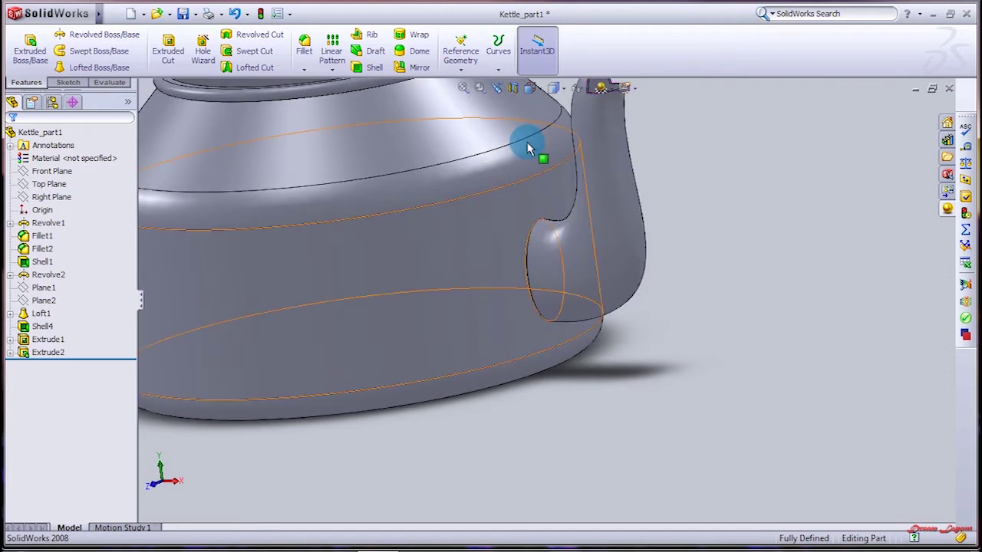
Step: In wireframe view, start a sketch on Plane1 and convert the spout's base ellipse into it
left_click(557, 88)
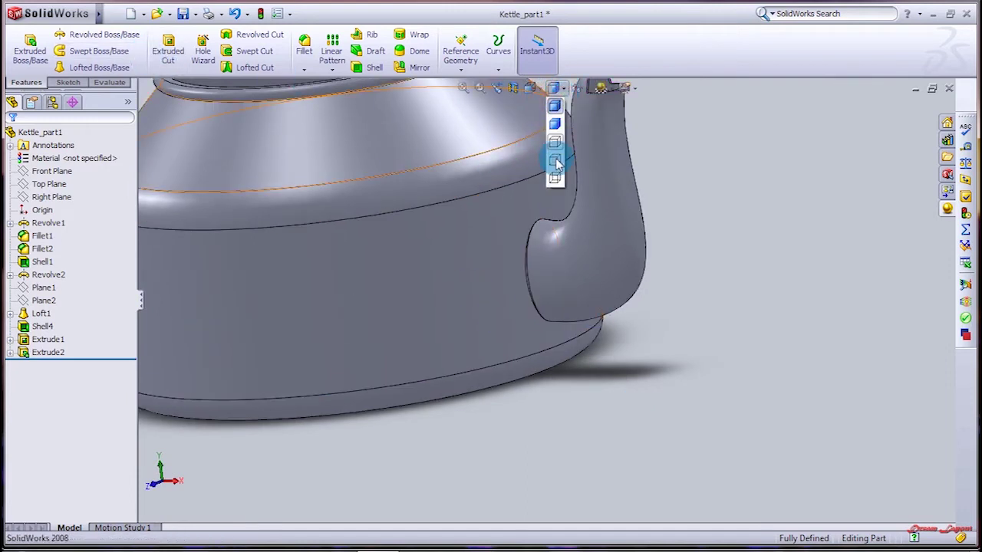
left_click(557, 179)
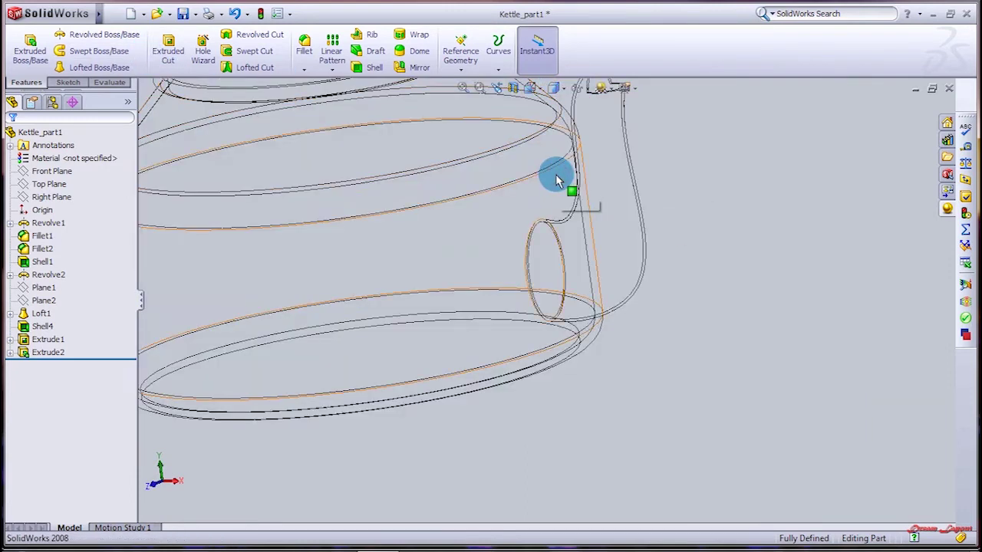
left_click(28, 289)
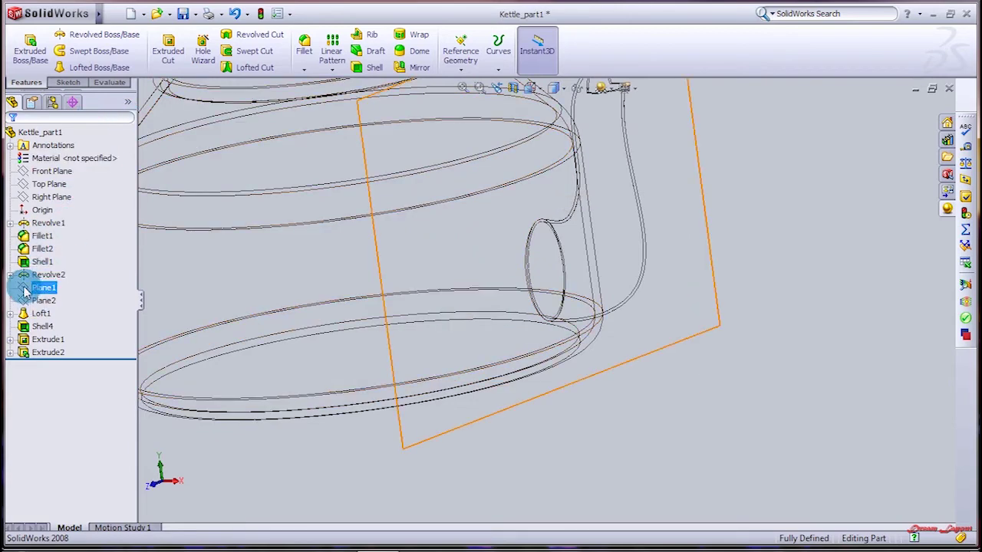
right_click(22, 289)
left_click(48, 261)
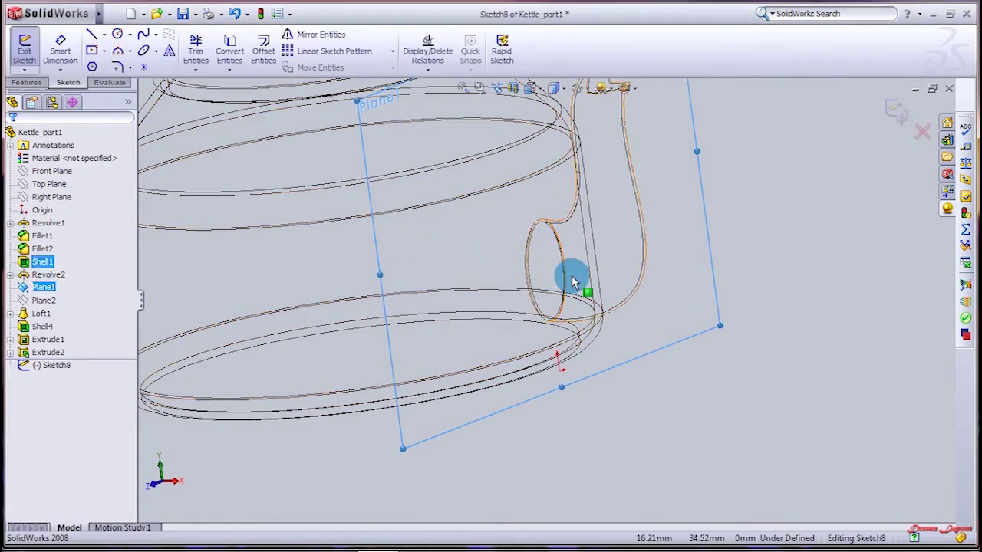
scroll(571, 280, "down", 4)
scroll(461, 276, "down", 2)
scroll(423, 299, "down", 1)
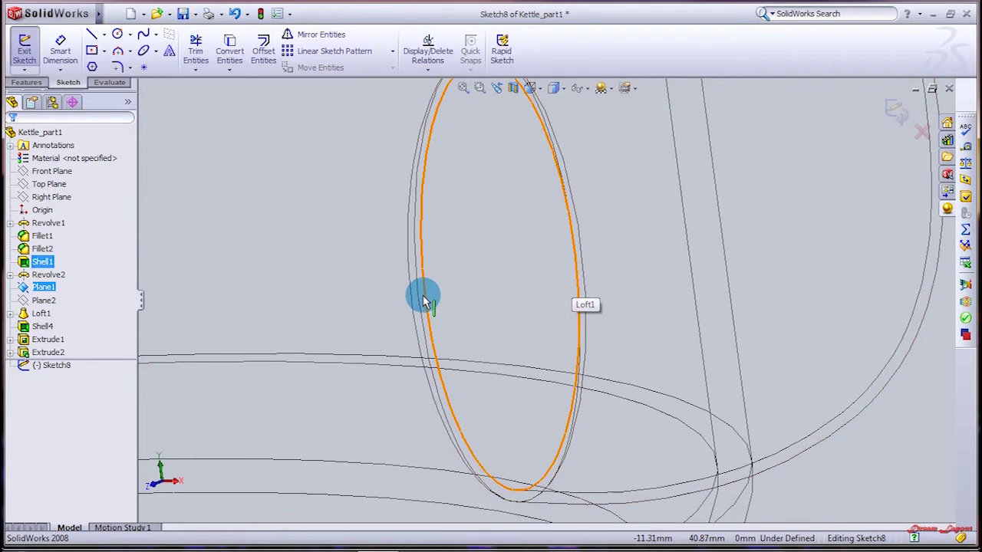
left_click(427, 296)
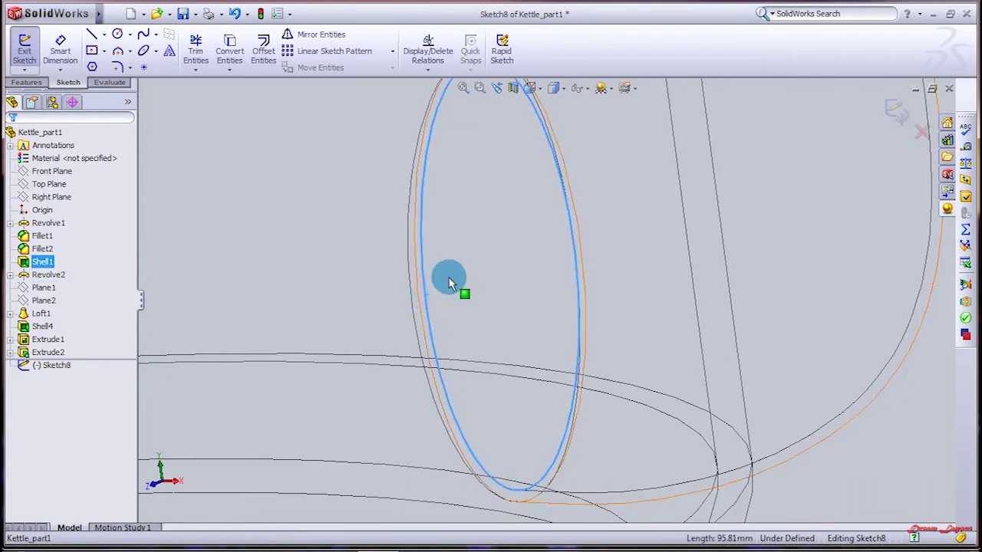
left_click(231, 50)
Step: Extrude the converted ellipse 50 mm as Extrude3
left_click(26, 82)
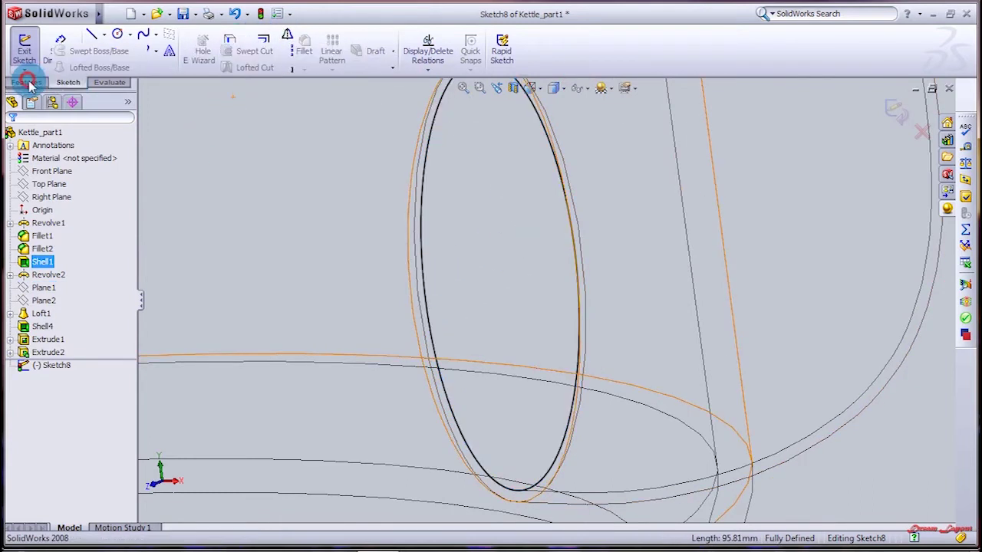
left_click(168, 51)
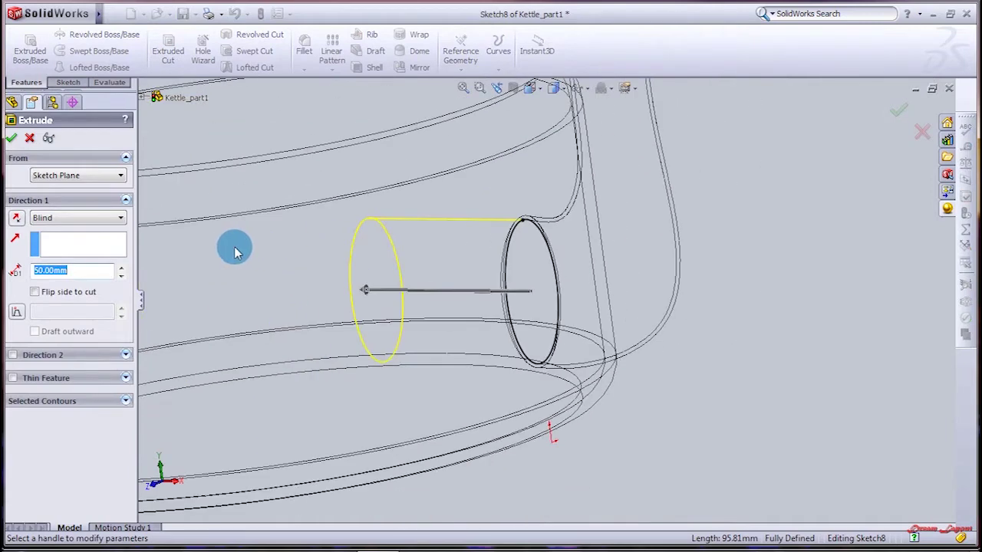
left_click(708, 329)
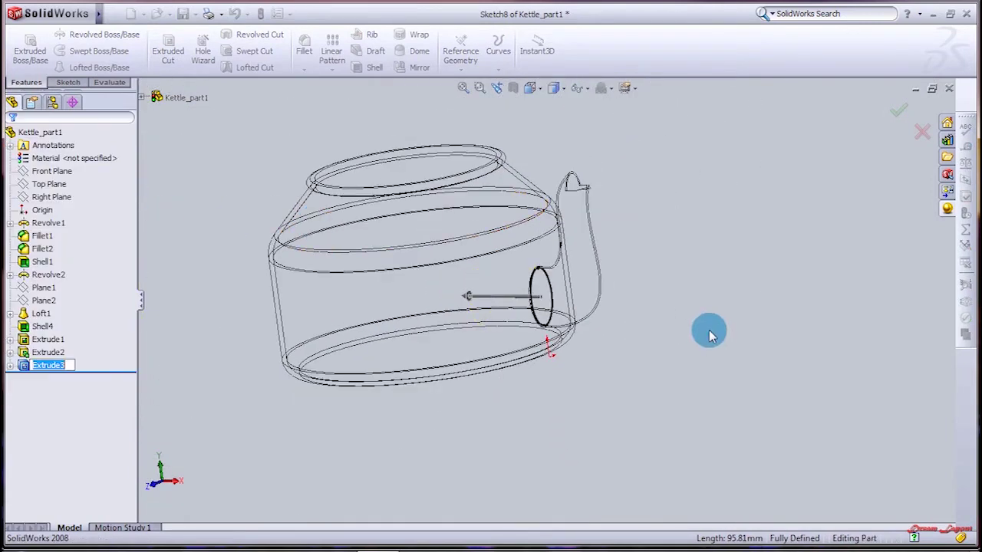
left_click(564, 88)
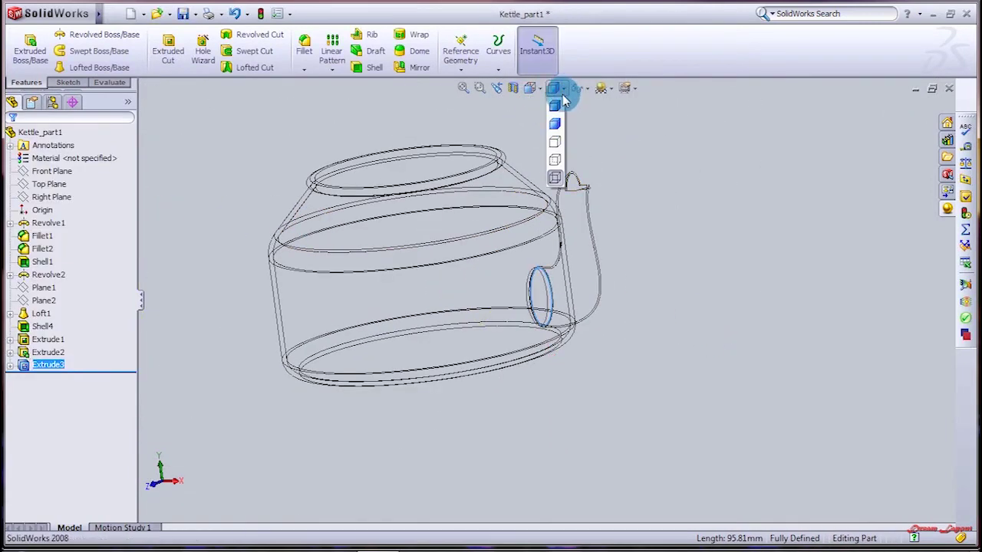
Step: Show the kettle Shaded With Edges and section it along the Front Plane to inspect the walls
left_click(557, 103)
middle_click_drag(694, 263, 717, 244)
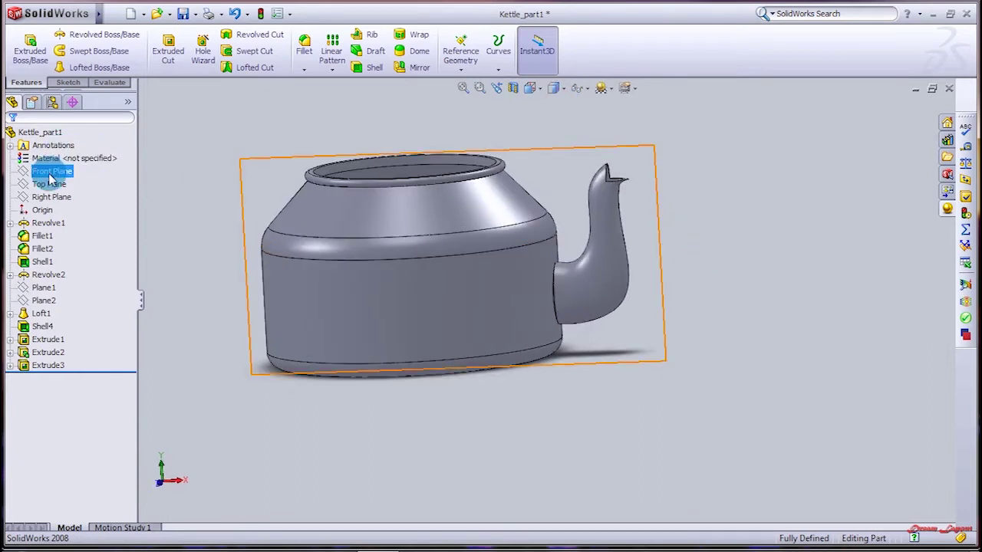
left_click(515, 89)
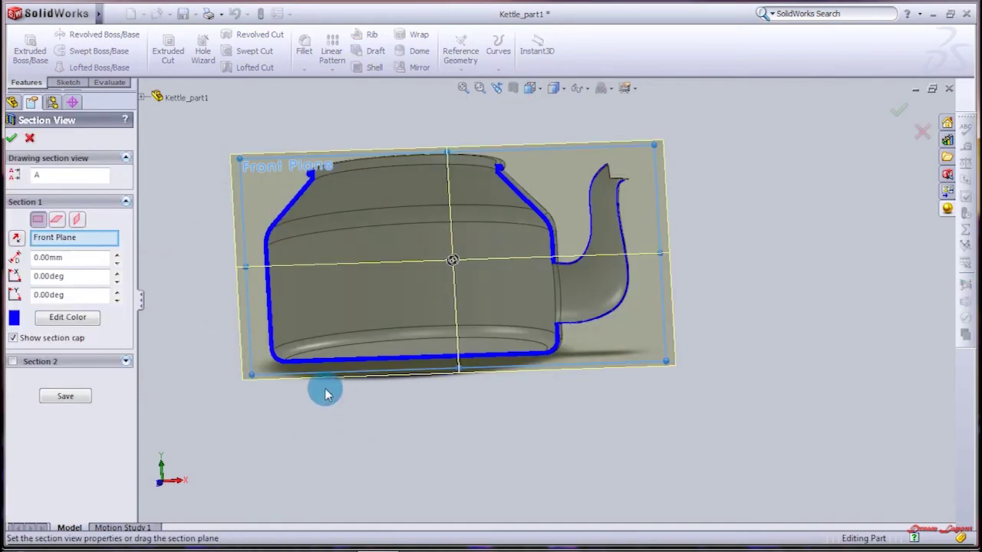
left_click_drag(452, 262, 457, 266)
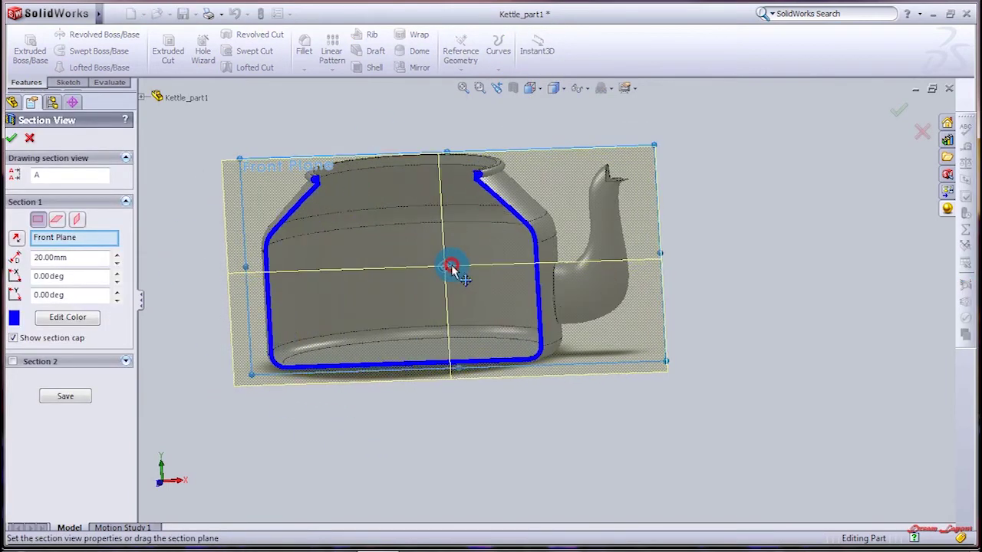
left_click(11, 138)
mouse_move(662, 409)
middle_mouse_down()
mouse_move(645, 414)
mouse_move(644, 388)
mouse_move(675, 453)
mouse_move(555, 460)
mouse_move(521, 483)
mouse_move(633, 448)
mouse_move(615, 440)
mouse_move(565, 449)
middle_mouse_up()
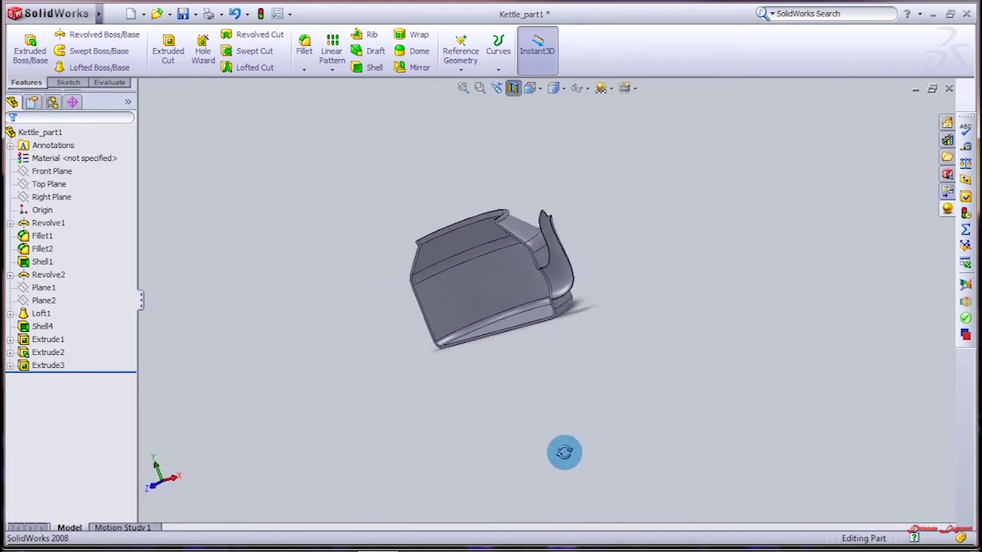
Step: Turn the section view off and select the Front Plane
left_click(514, 89)
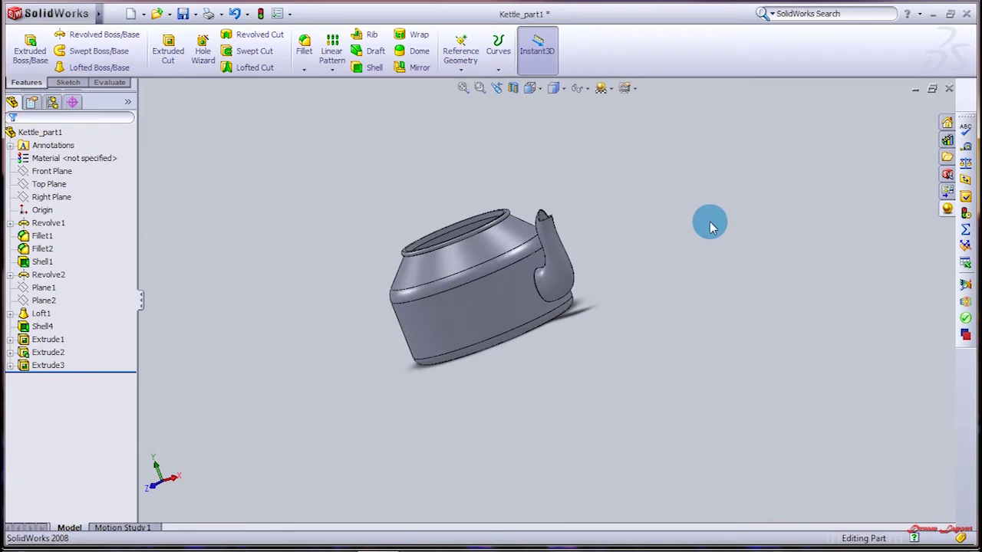
left_click(52, 197)
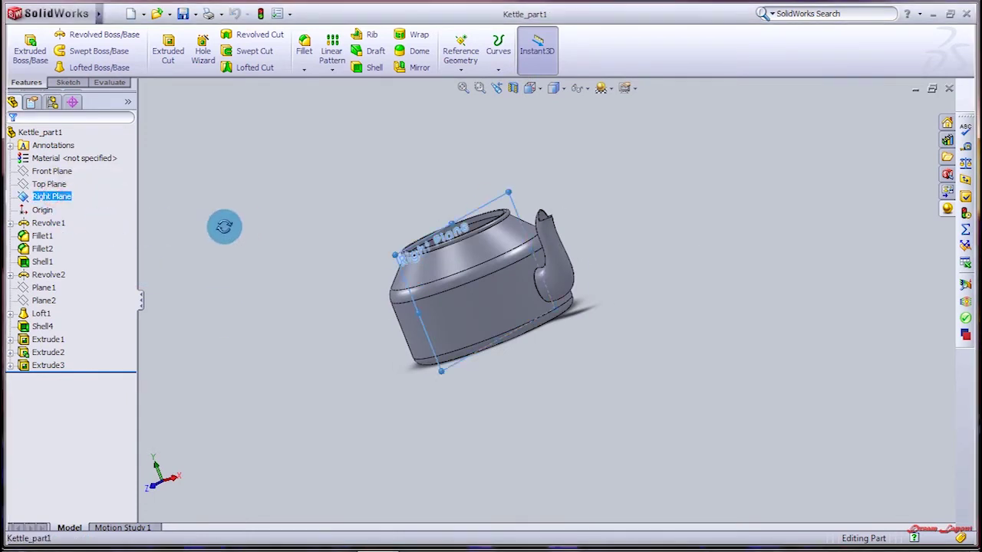
middle_click_drag(220, 225, 158, 215)
left_click(43, 172)
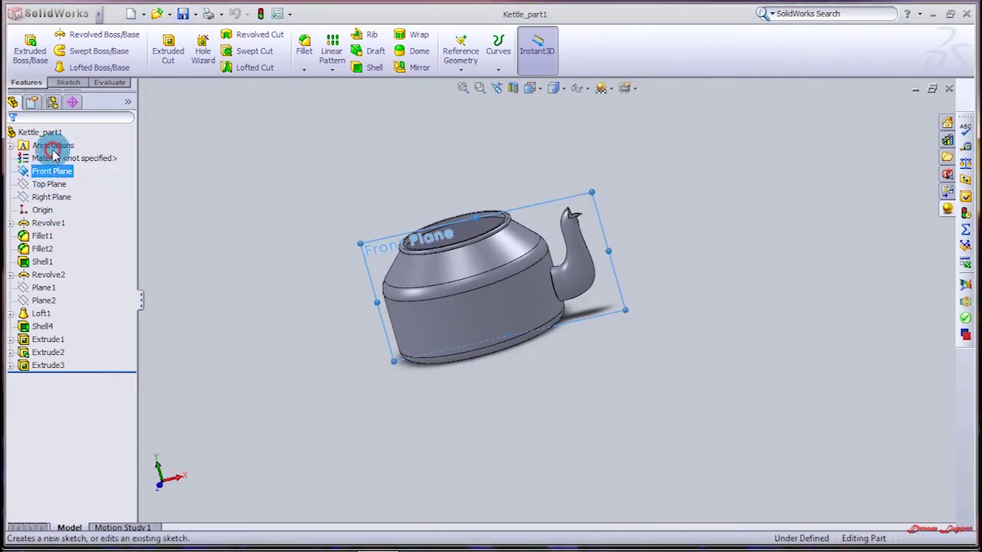
Step: Start a Front Plane sketch in Front view with a vertical centerline through the kettle
left_click(51, 149)
left_click(541, 89)
left_click(600, 138)
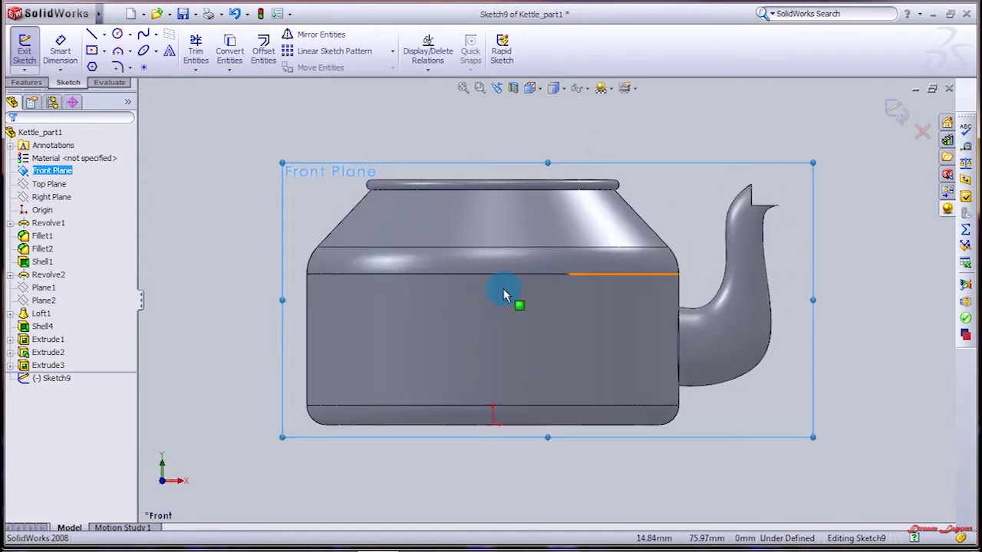
left_click(104, 35)
left_click(111, 59)
left_click(516, 374)
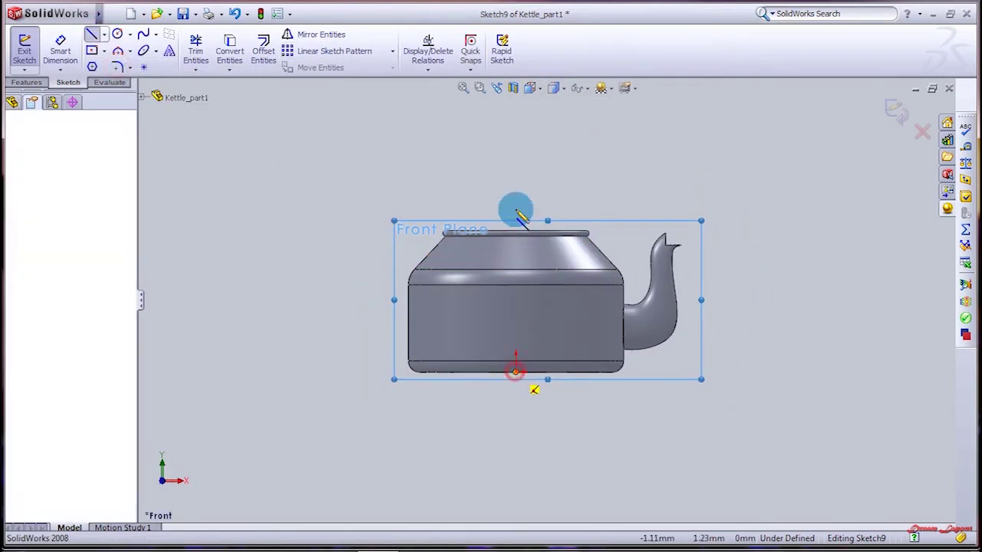
left_click(515, 113)
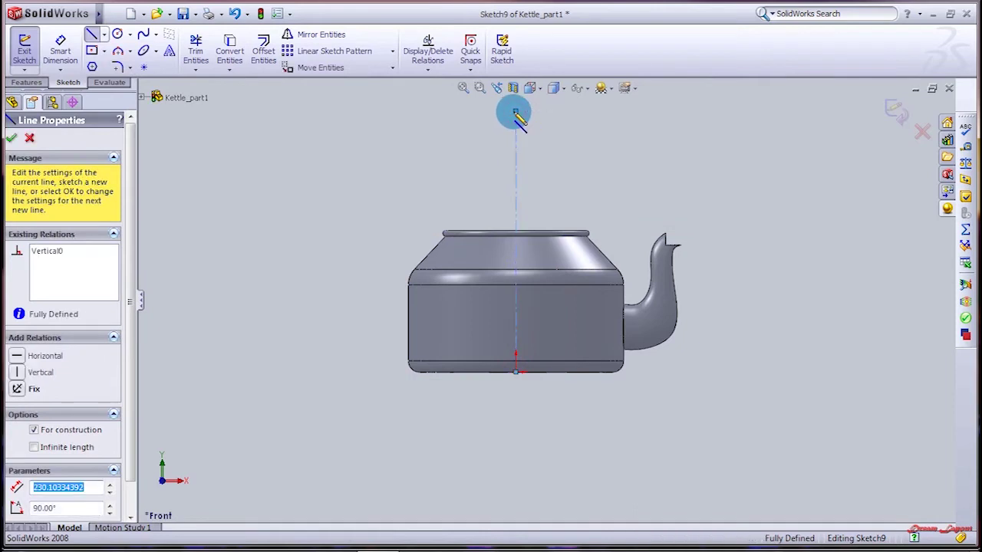
key("Escape")
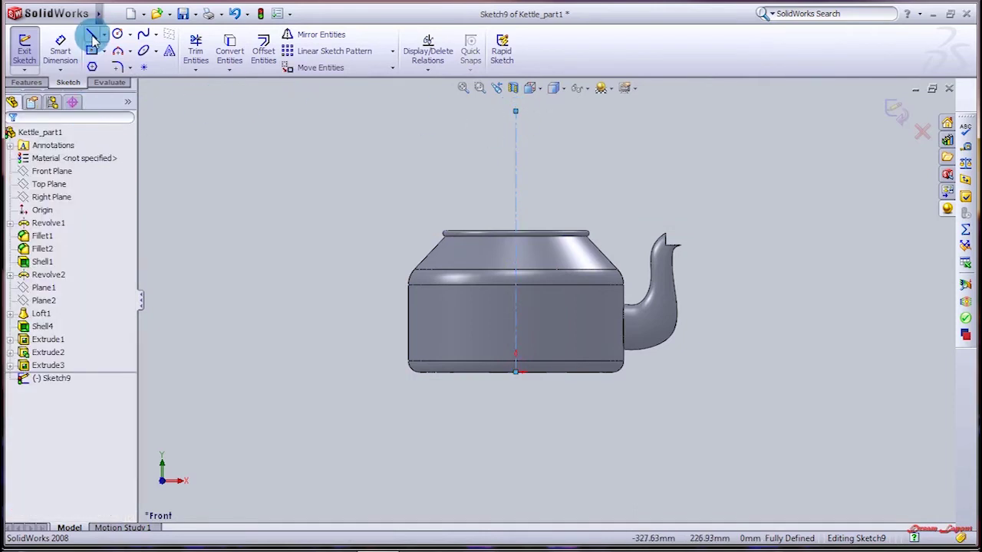
Step: Draw a 40 mm horizontal line at the centerline top, 100 mm above the rim
left_click(91, 39)
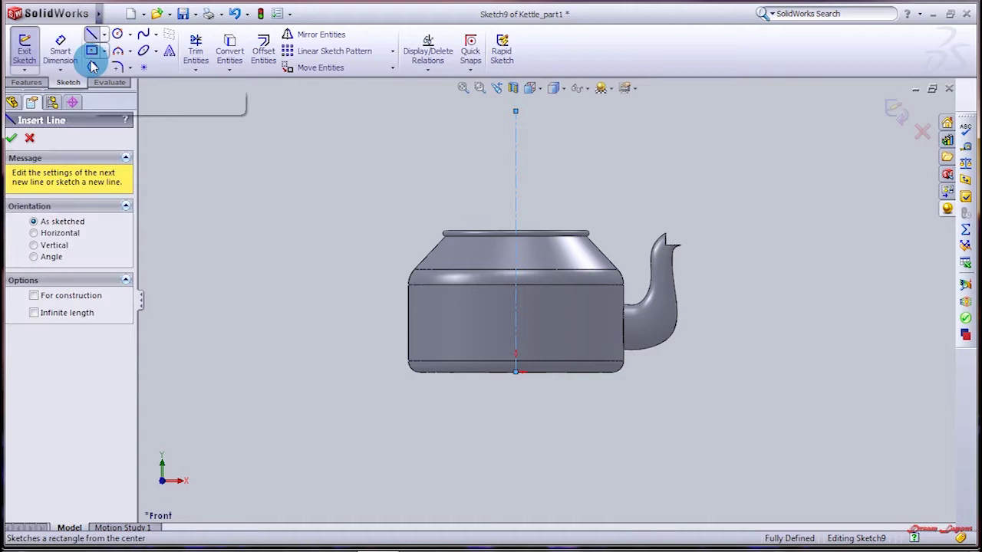
left_click_drag(516, 124, 481, 122)
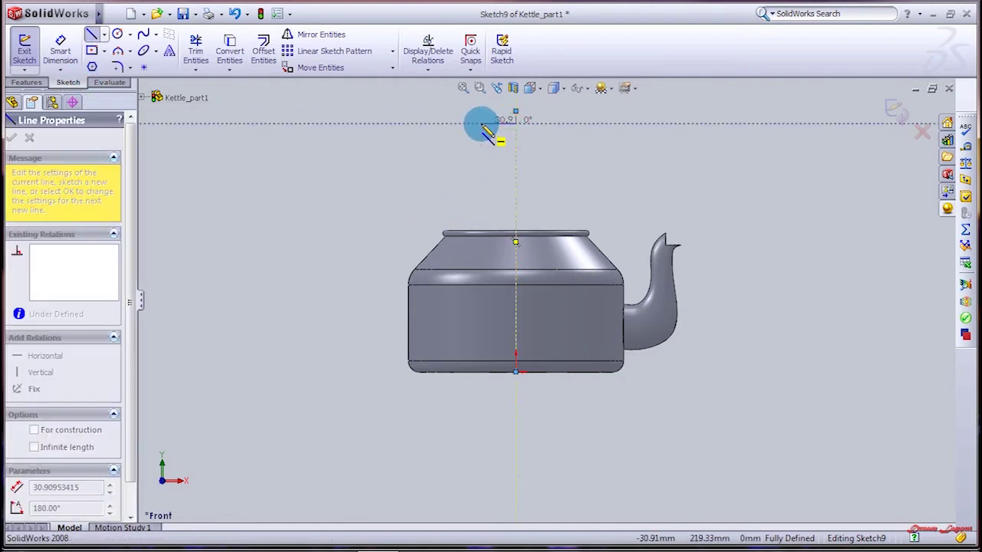
left_click(60, 46)
left_click(500, 122)
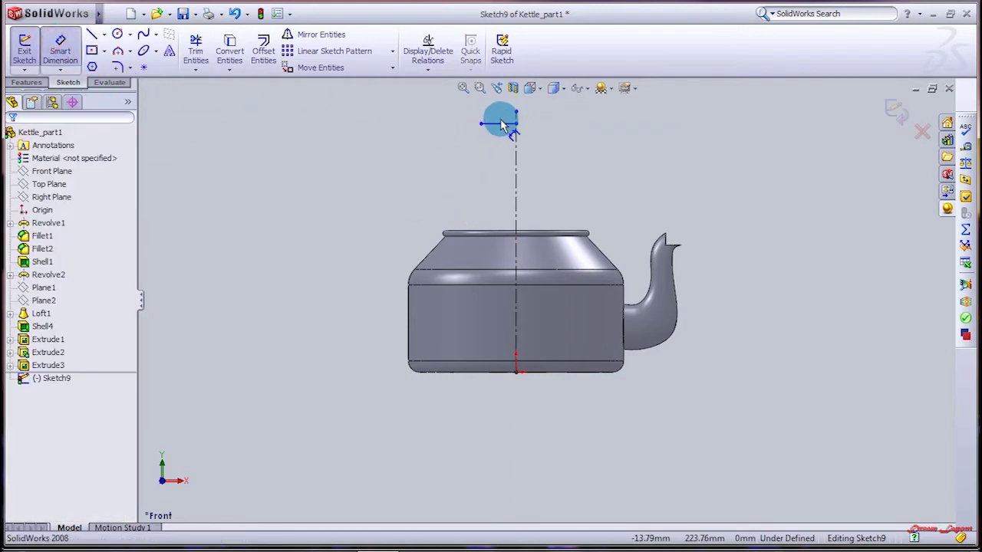
left_click(500, 111)
type("40")
key("Return")
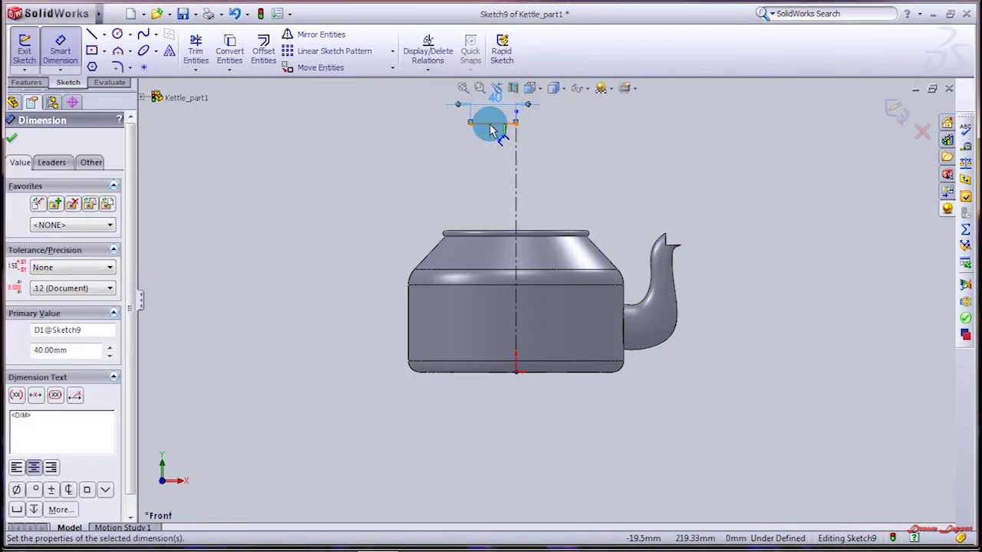
left_click(495, 125)
left_click(614, 158)
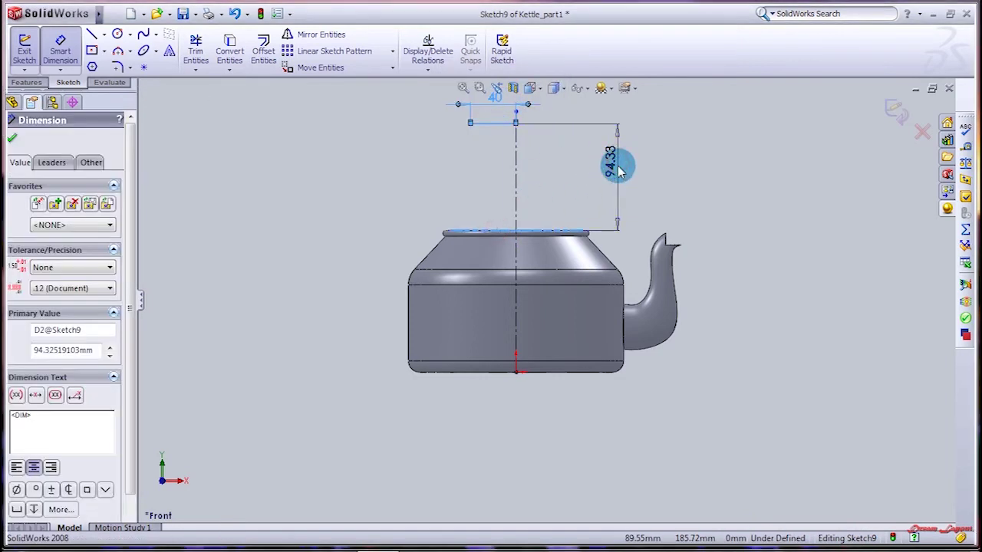
type("100")
key("Return")
scroll(575, 128, "down", 3)
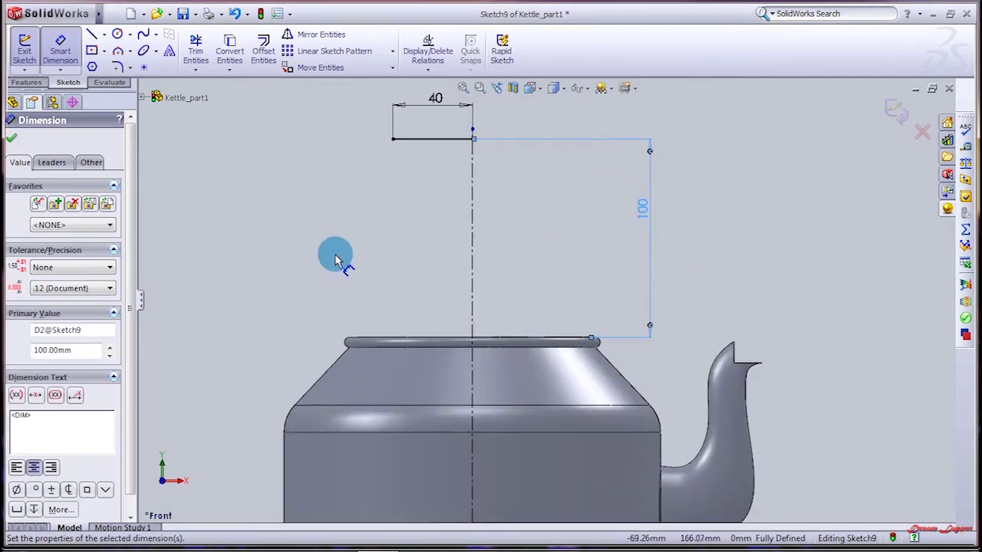
Step: Add an 80 mm horizontal construction line 20 mm below the top line
left_click(93, 36)
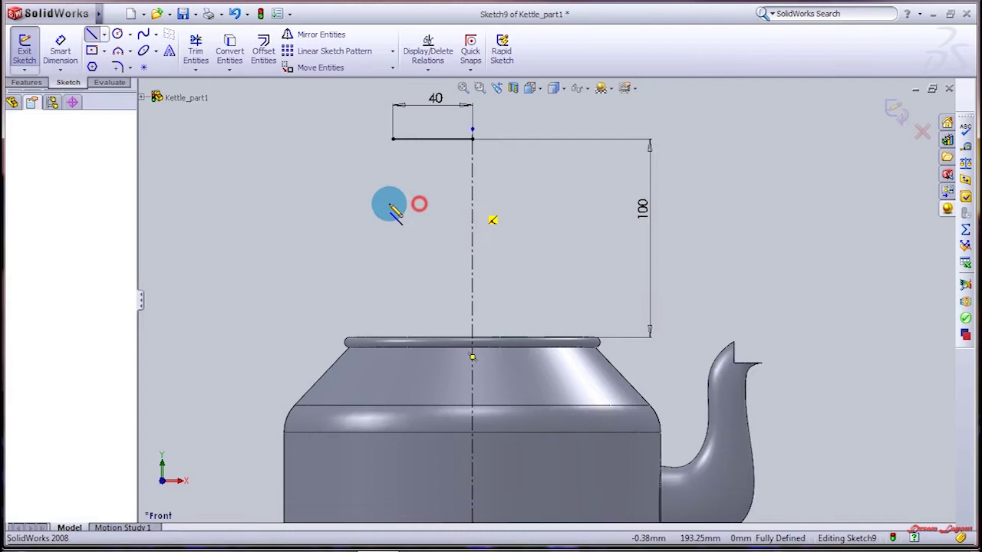
left_click_drag(476, 204, 290, 201)
left_click(52, 56)
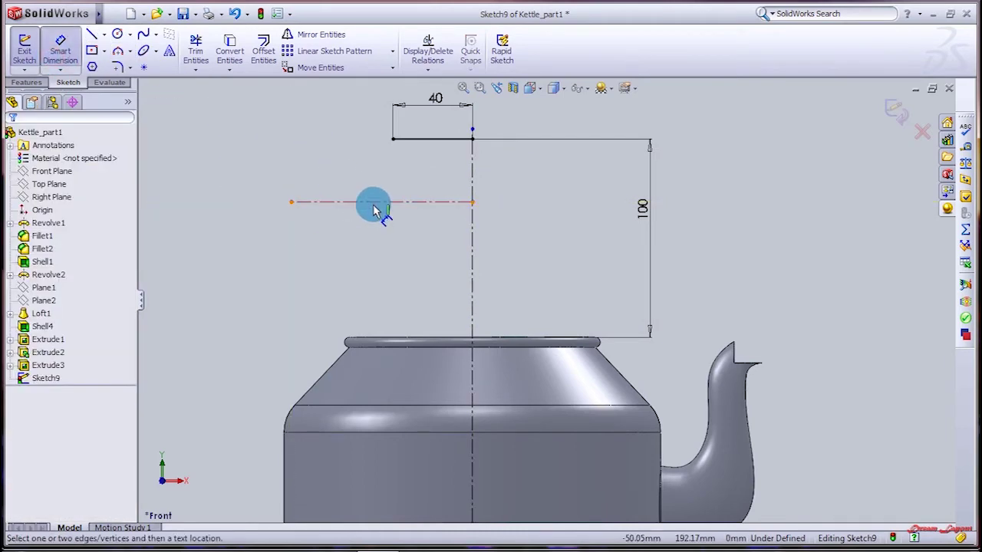
left_click(375, 202)
left_click(375, 242)
type("80")
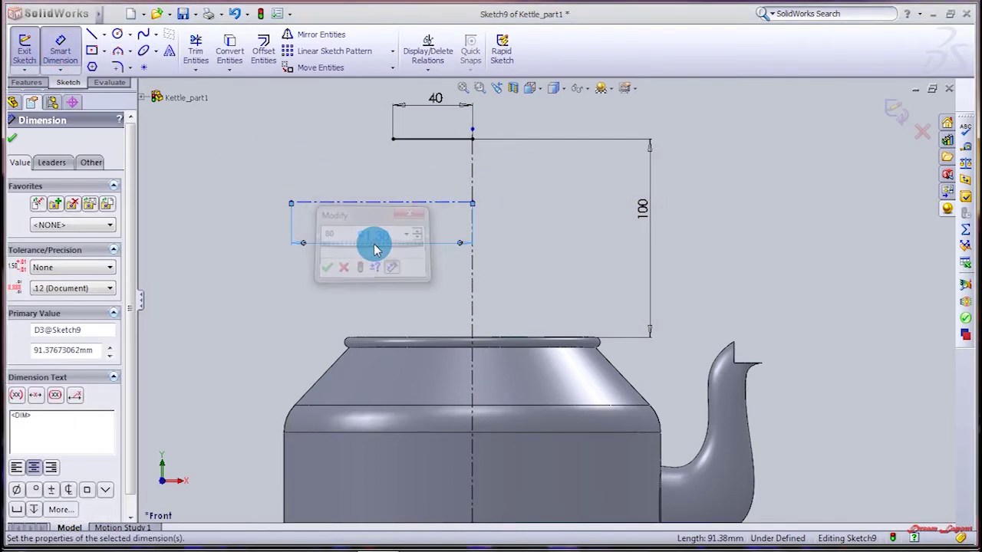
key("Return")
left_click_drag(453, 148, 443, 213)
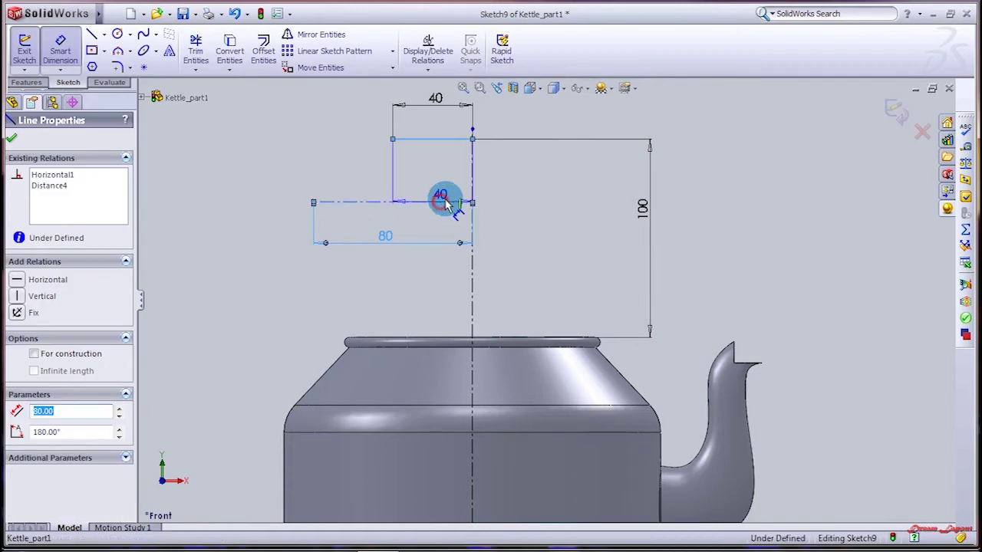
left_click(531, 188)
type("20")
key("Return")
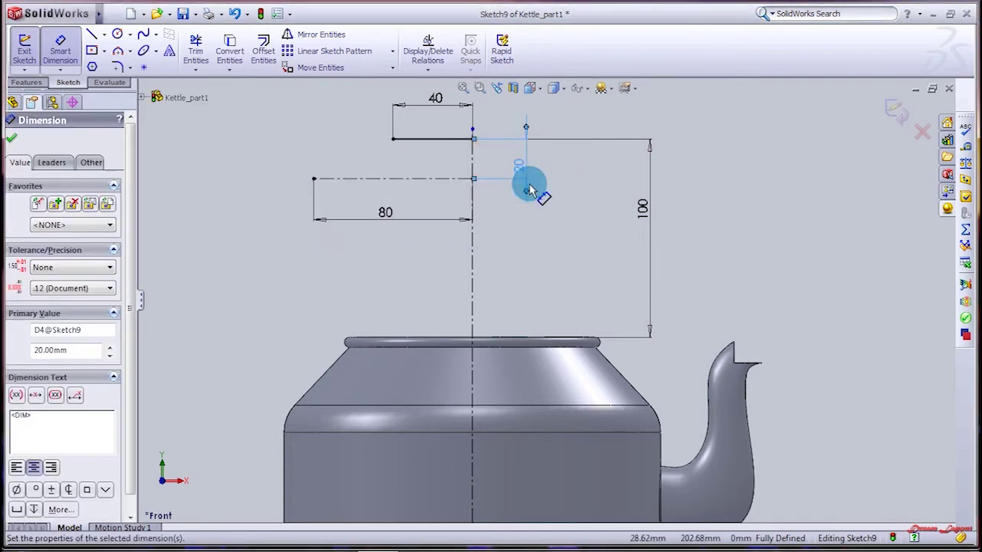
left_click(13, 142)
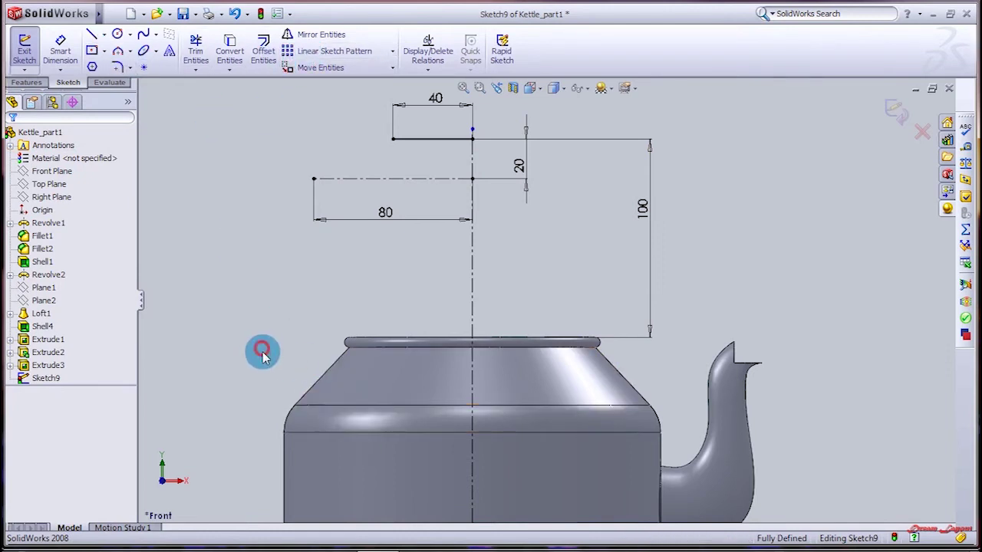
Step: Convert the pot's slanted shoulder edge and draw a short perpendicular tick on it
scroll(293, 364, "down", 3)
scroll(360, 368, "down", 1)
left_click(433, 370)
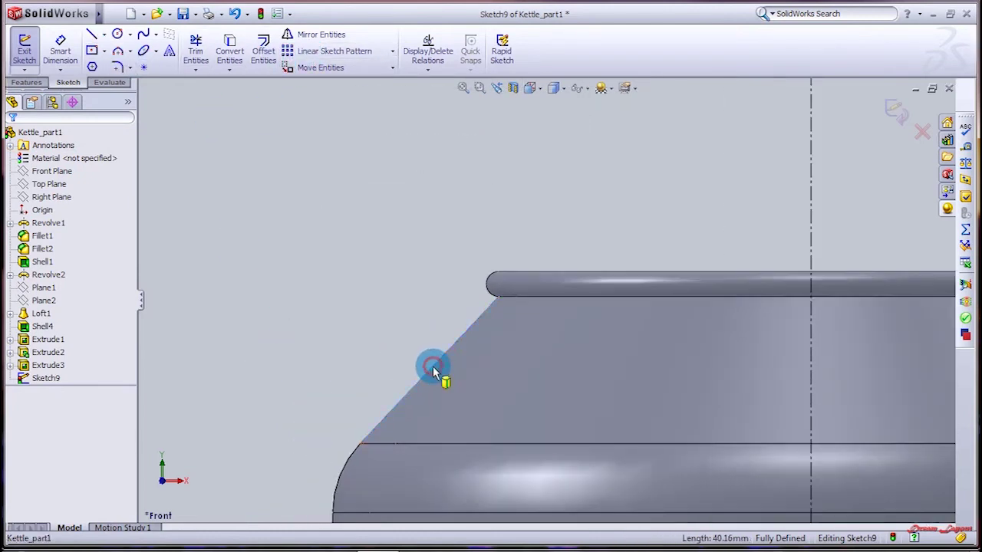
left_click(233, 52)
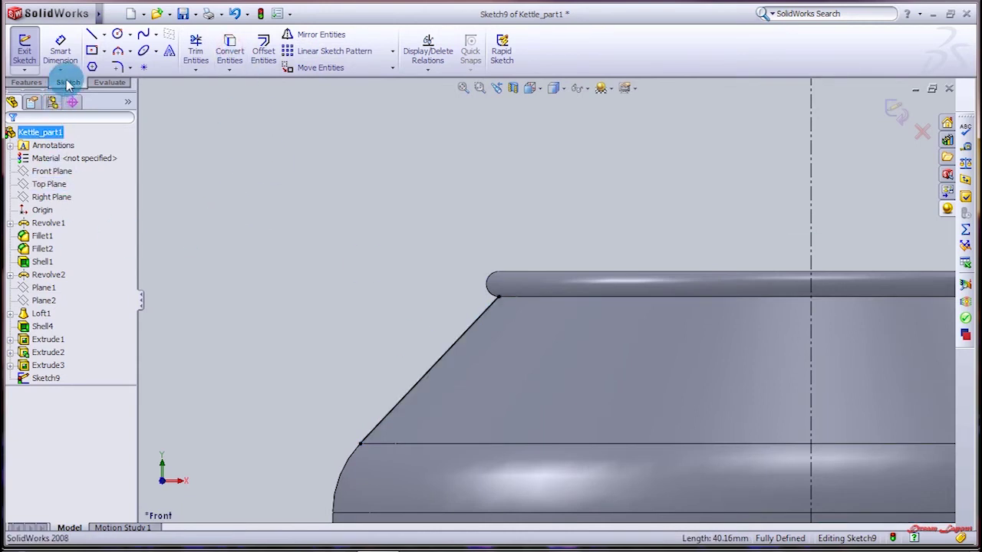
left_click(92, 36)
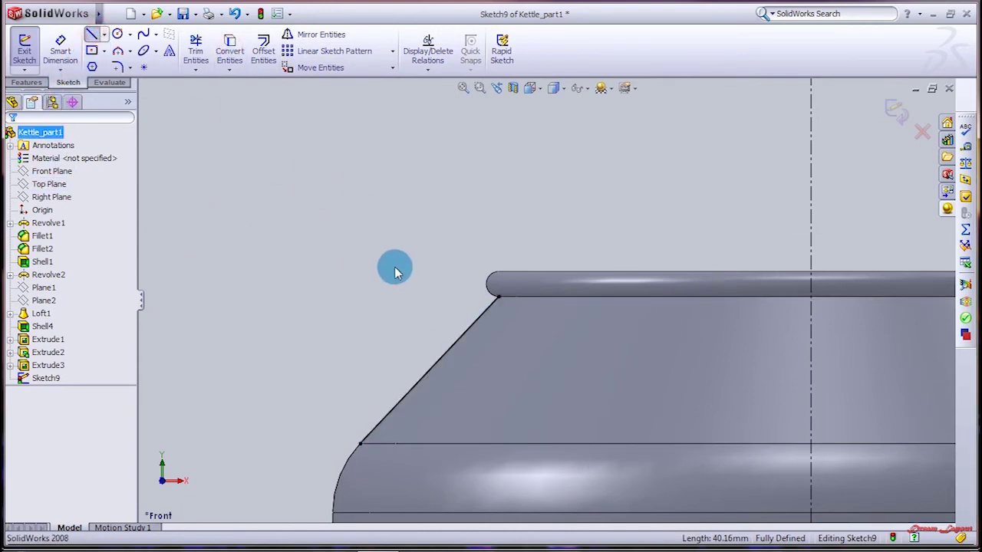
left_click(467, 332)
left_click(453, 318)
key("Escape")
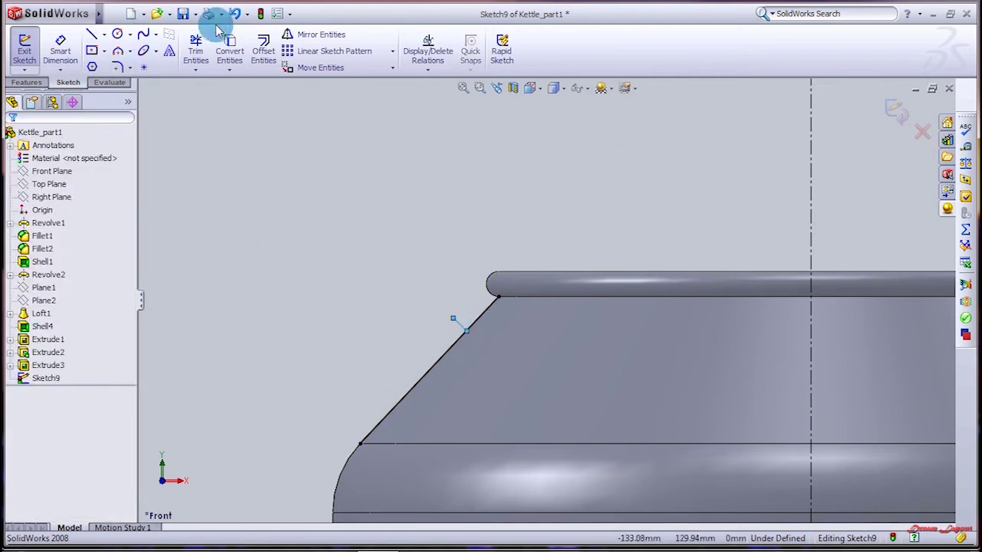
Step: Dimension the first tick 2 mm long and 10 mm from the edge's top corner
left_click(60, 46)
left_click(461, 328)
left_click(476, 307)
key("Return")
left_click(468, 332)
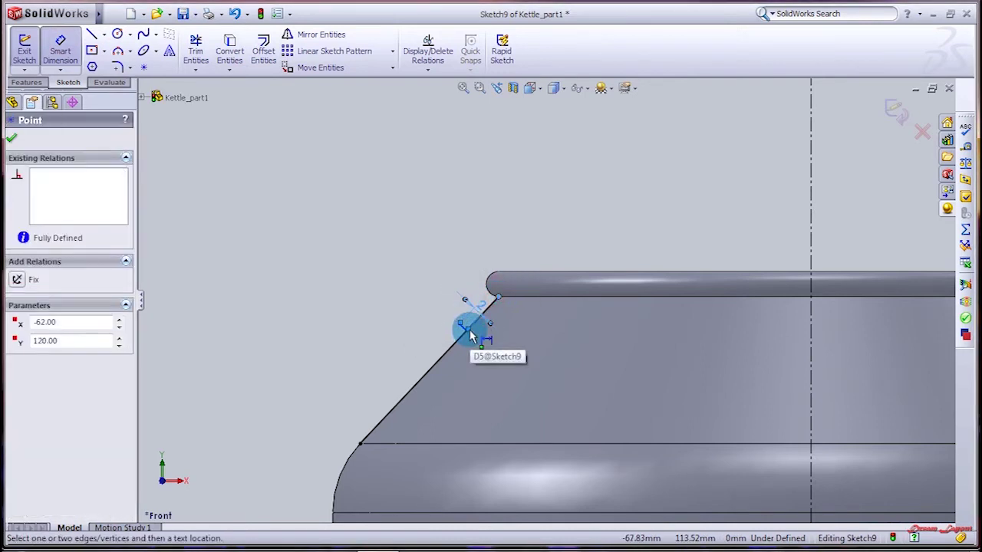
left_click(468, 331)
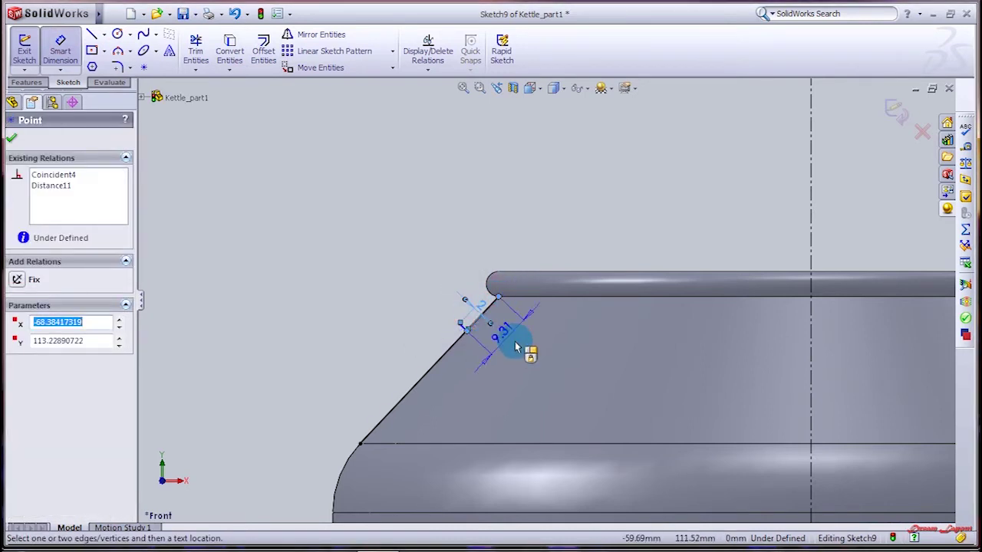
left_click(521, 345)
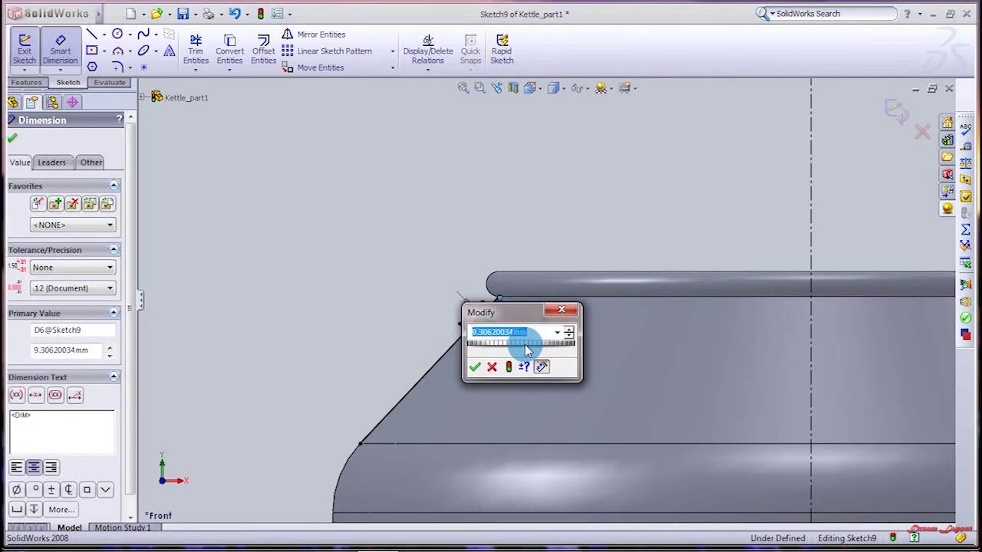
type("10")
key("Return")
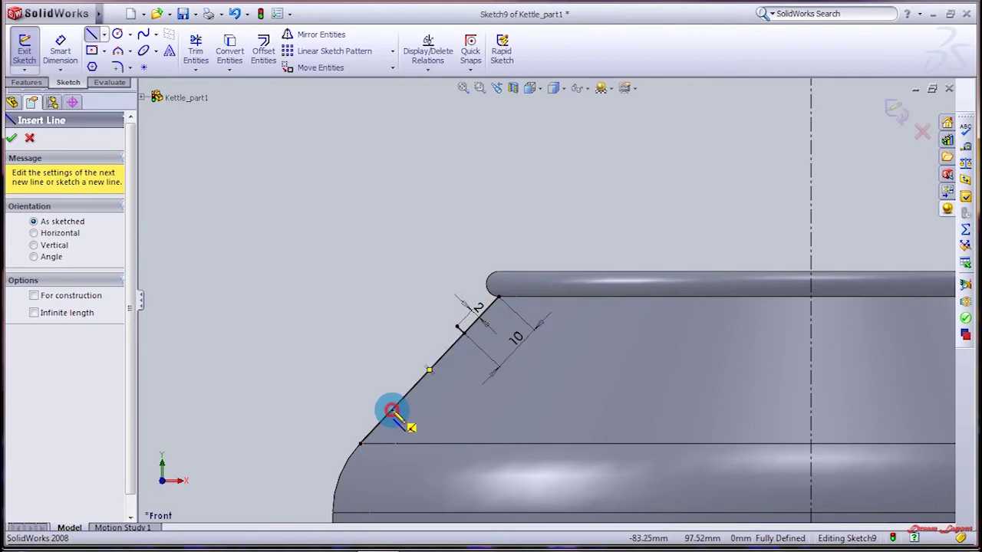
Step: Add a second 2 mm tick lower on the edge, spaced 20 mm from the first
left_click_drag(391, 411, 381, 401)
left_click(60, 46)
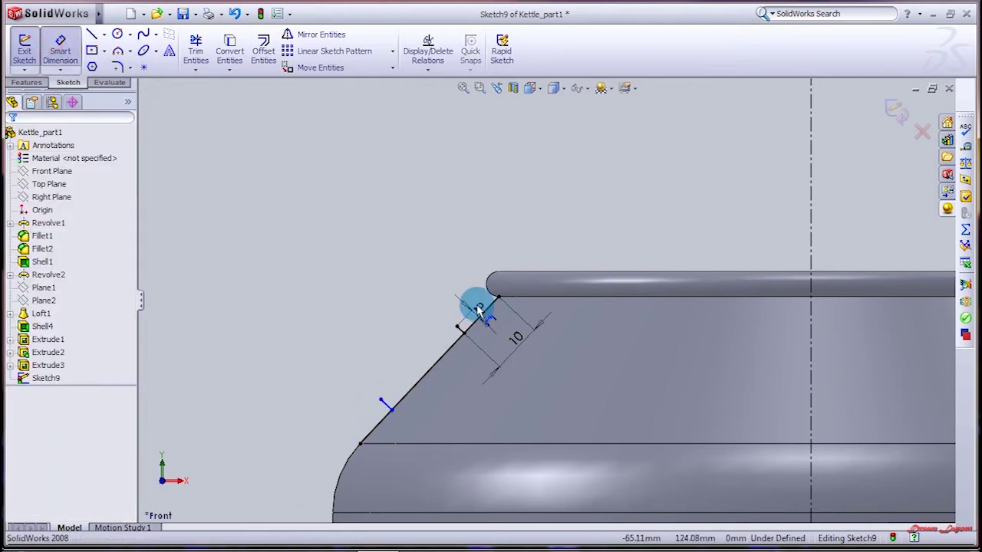
left_click(464, 334)
left_click(391, 411)
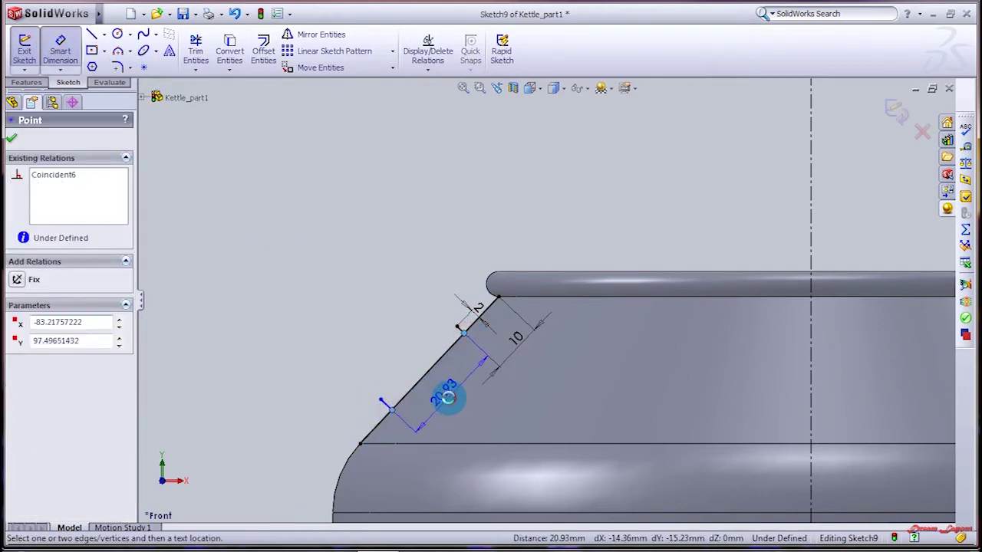
left_click(447, 396)
key("Return")
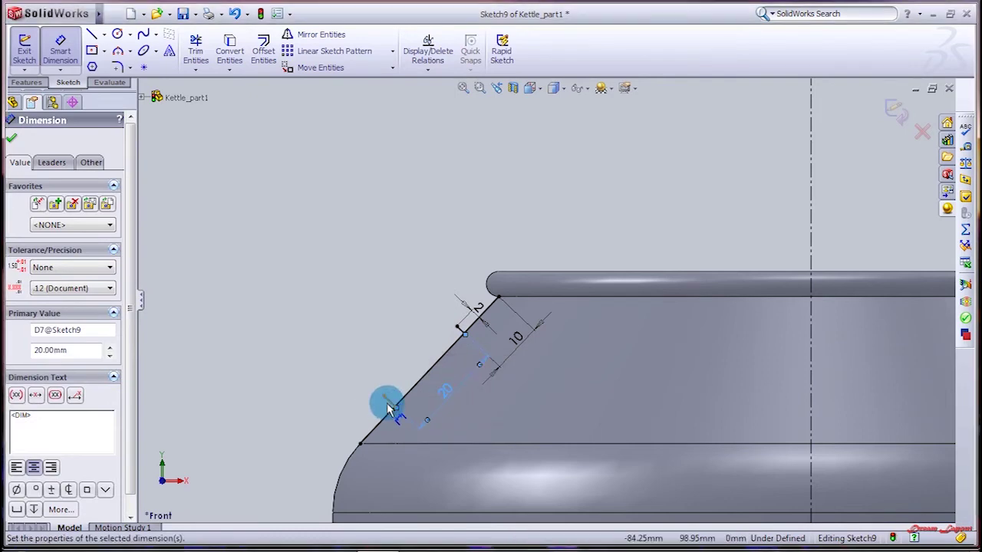
left_click(389, 415)
left_click(376, 411)
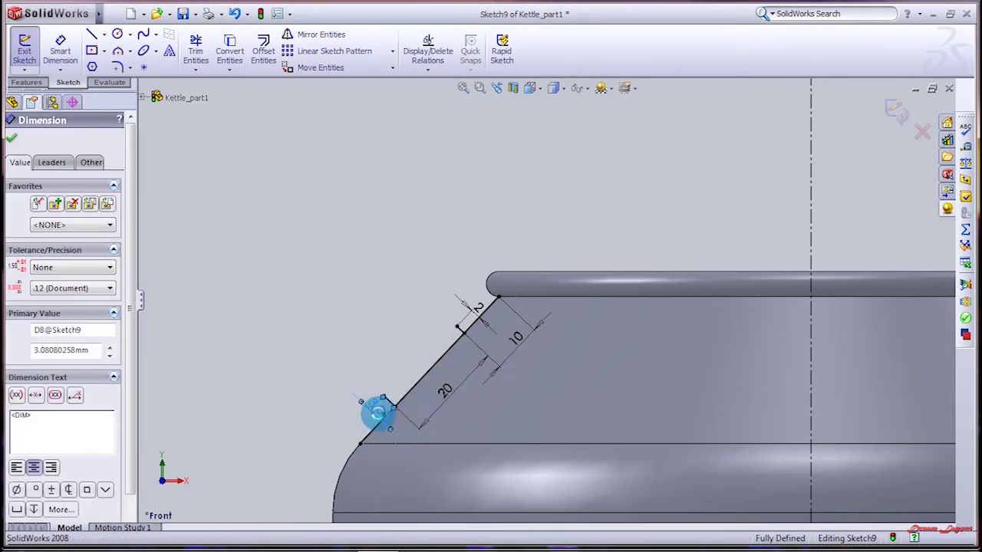
type("2")
key("Return")
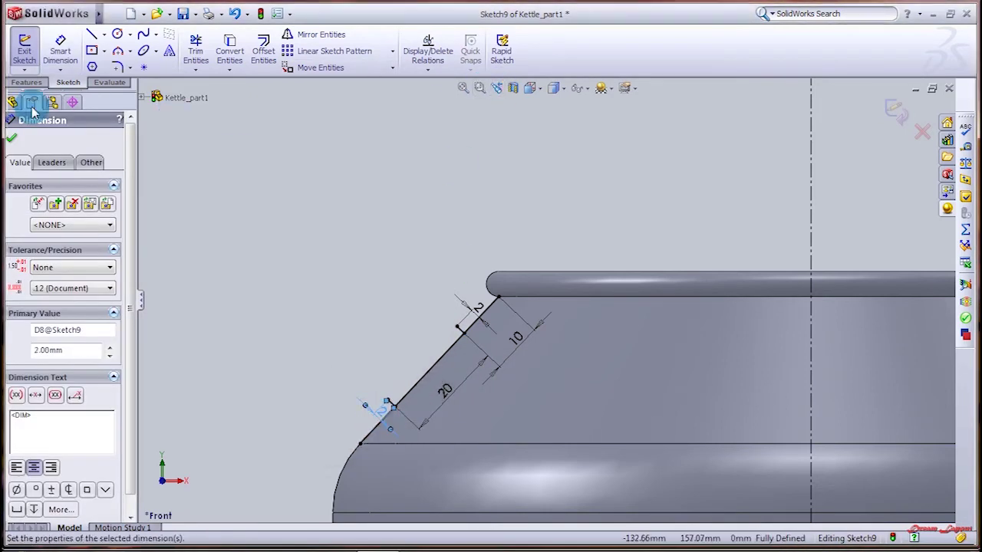
left_click(12, 135)
left_click(196, 46)
scroll(349, 446, "down", 4)
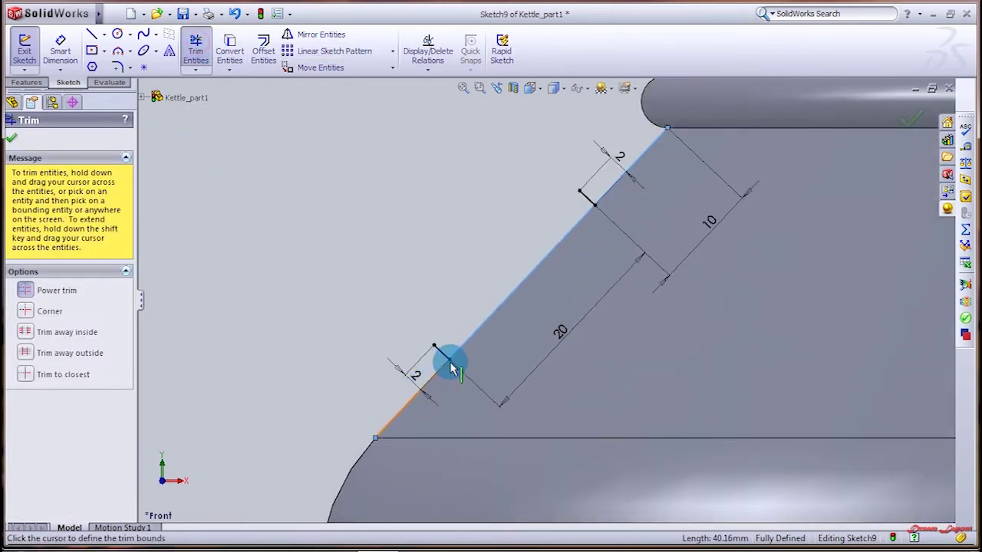
Step: Trim the slanted line beyond both ticks using Trim to closest
left_click(25, 374)
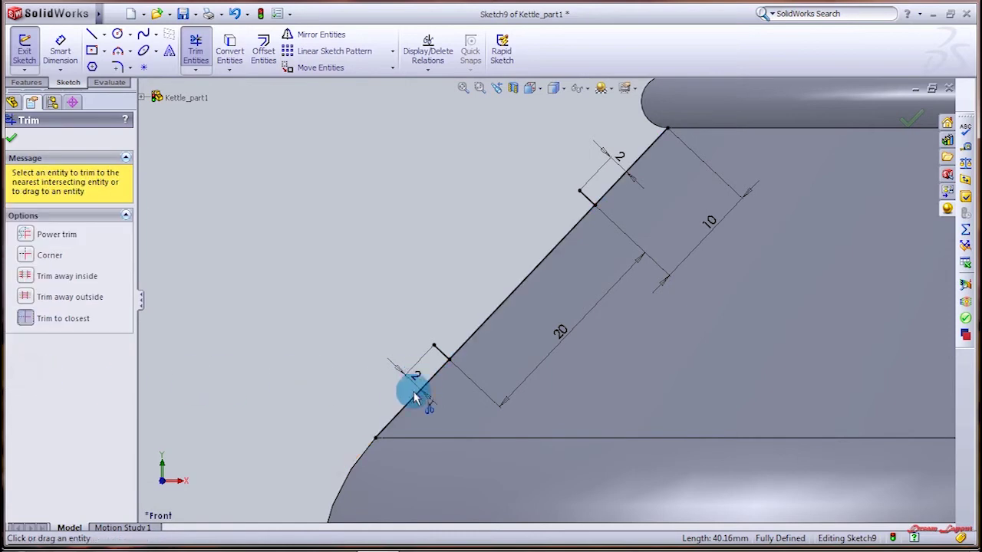
left_click(407, 410)
left_click(627, 171)
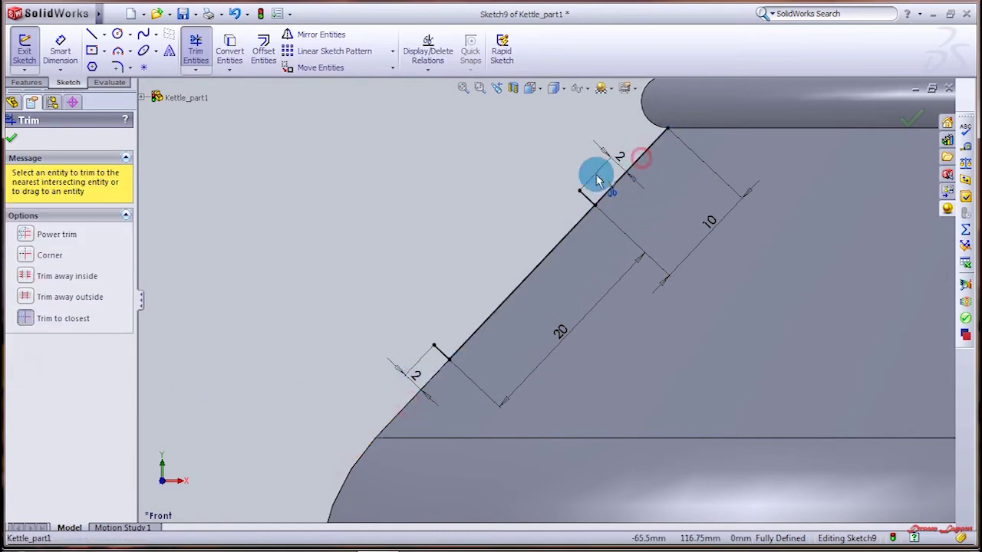
left_click(925, 121)
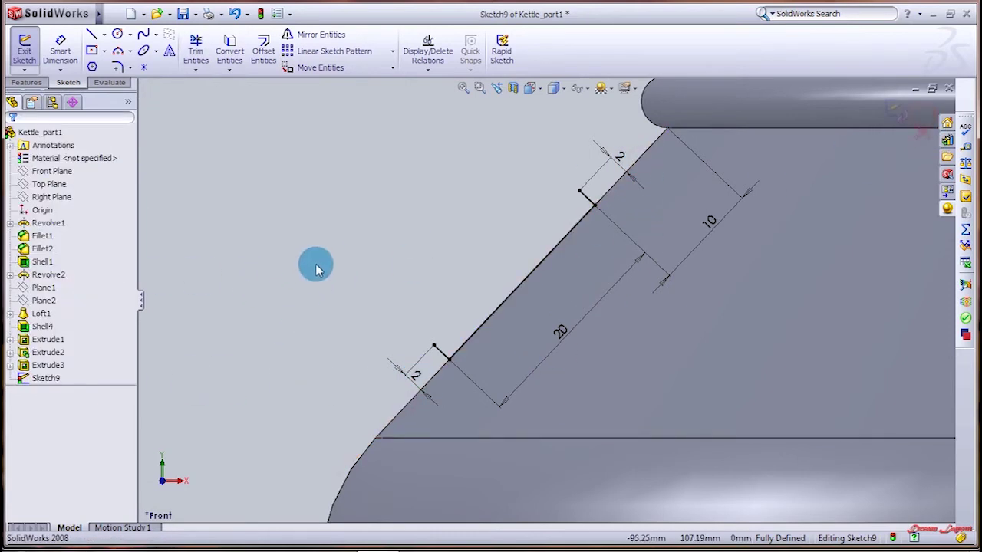
scroll(421, 245, "up", 3)
scroll(594, 208, "up", 3)
scroll(696, 193, "up", 3)
scroll(384, 389, "down", 2)
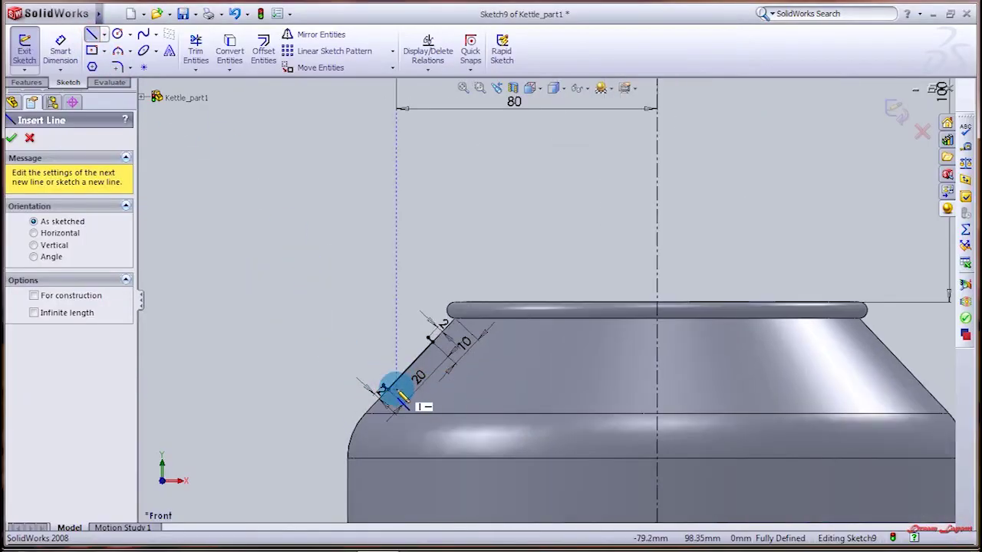
scroll(406, 387, "down", 3)
Step: Draw a line joining the ticks' outer ends to close the 2 × 20 mm rectangle
left_click_drag(401, 366, 483, 286)
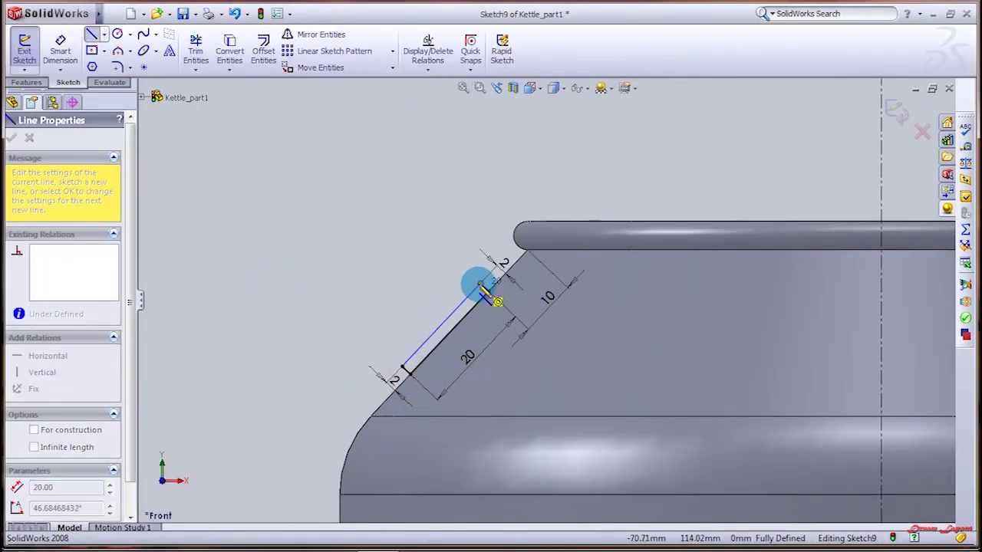
key("Escape")
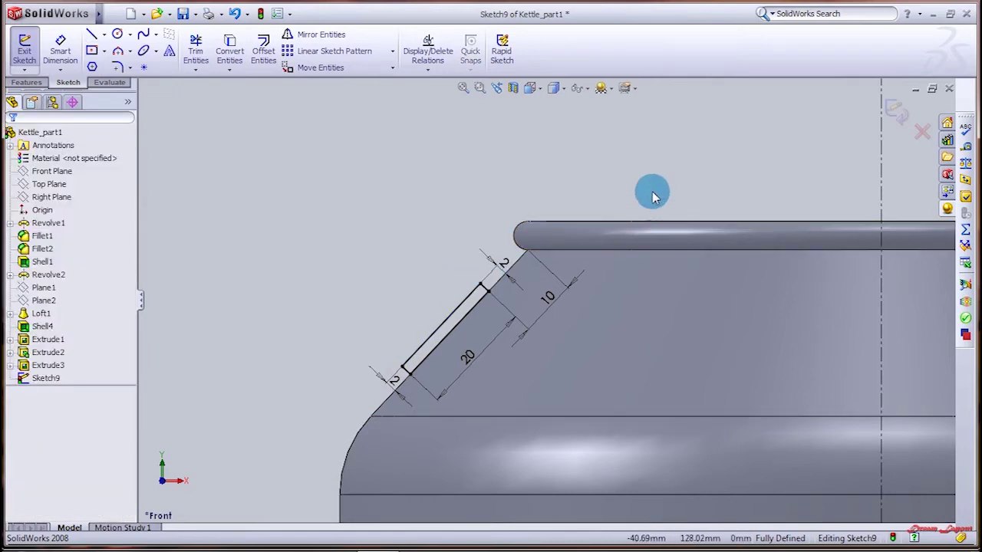
scroll(674, 188, "up", 3)
scroll(776, 201, "down", 1)
scroll(565, 204, "up", 3)
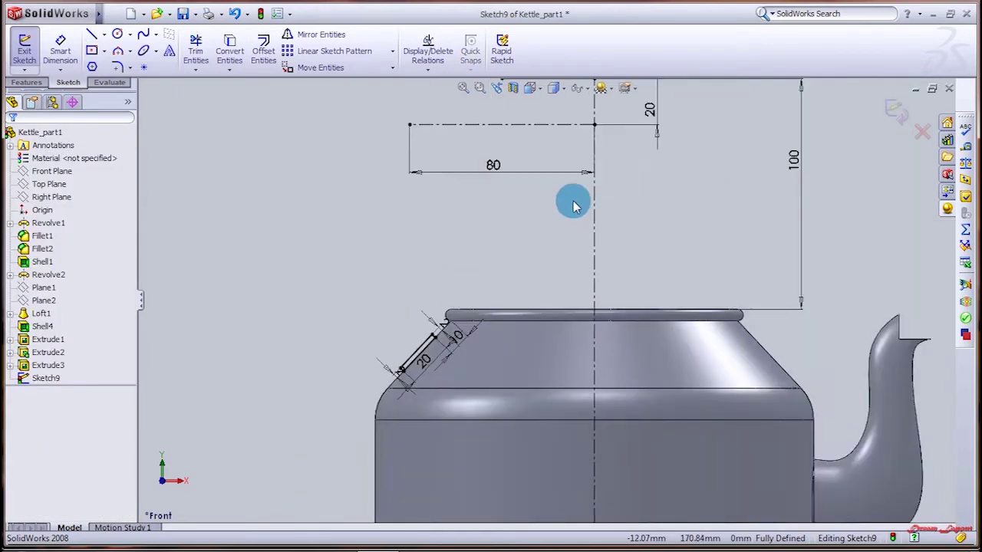
Step: Draw a spline from the 40 mm line's end through two points down to the rectangle's upper outer corner
scroll(606, 184, "down", 1)
left_click(140, 50)
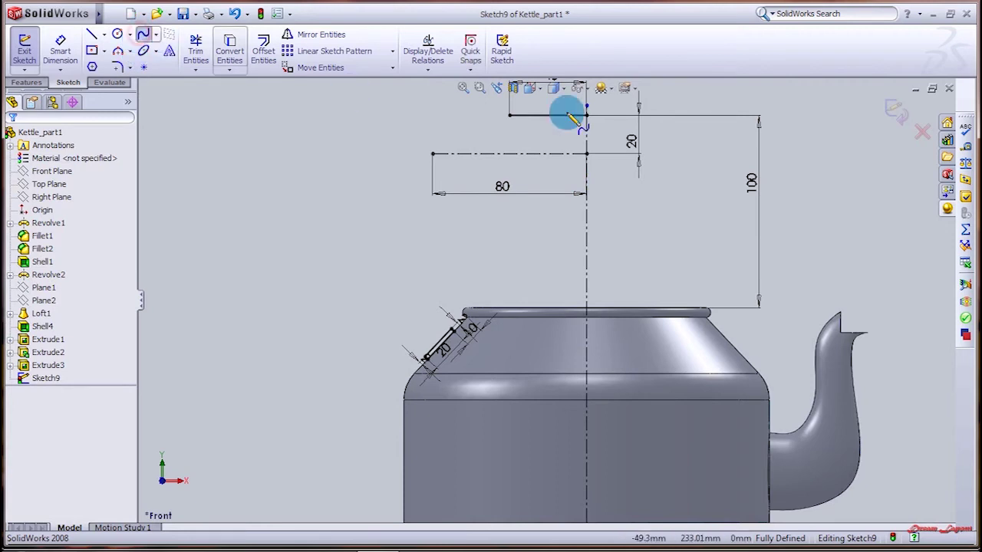
scroll(548, 115, "down", 1)
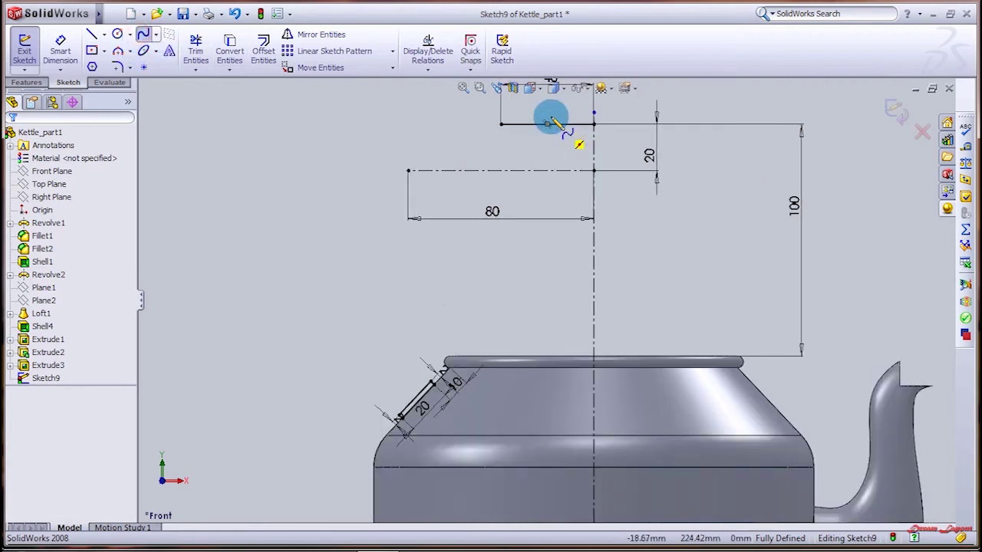
left_click(500, 123)
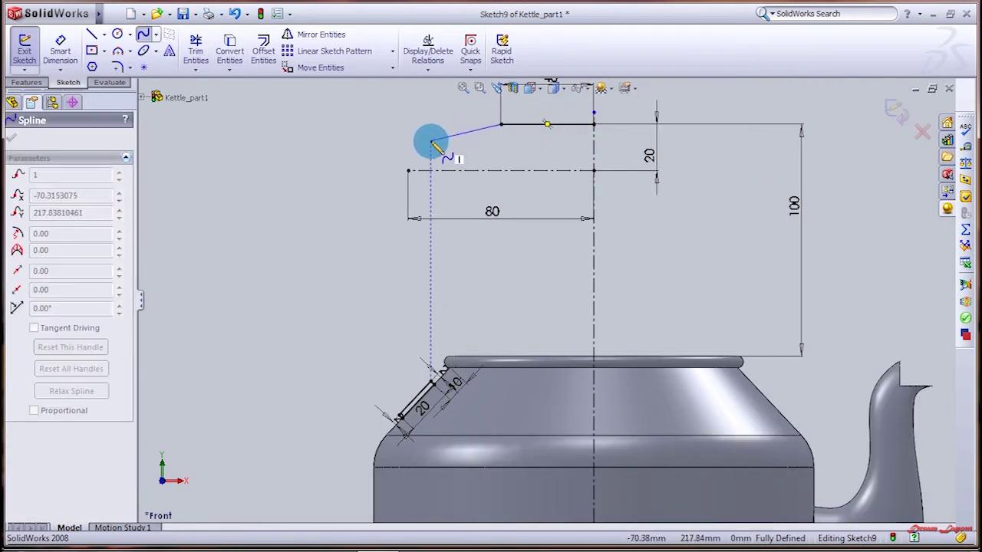
left_click(432, 144)
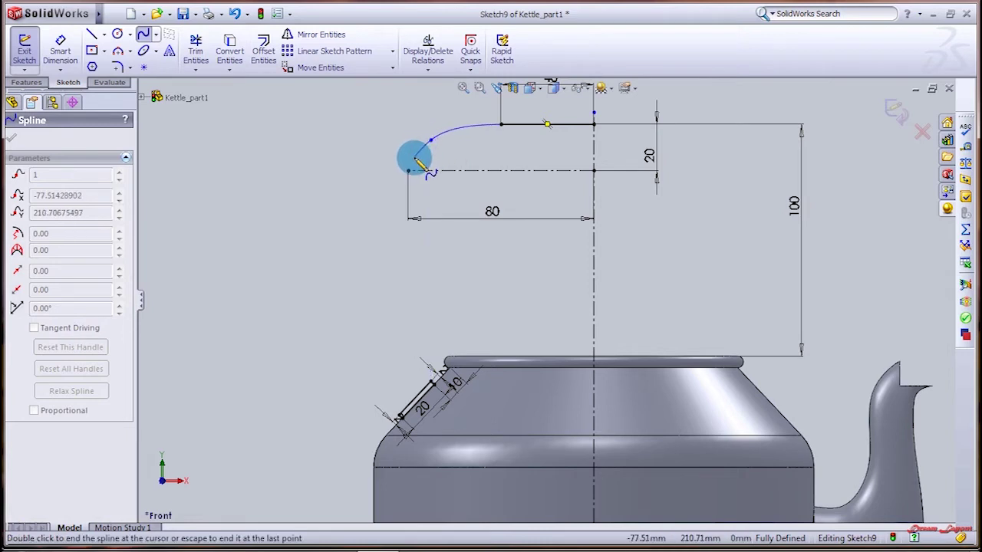
left_click(408, 171)
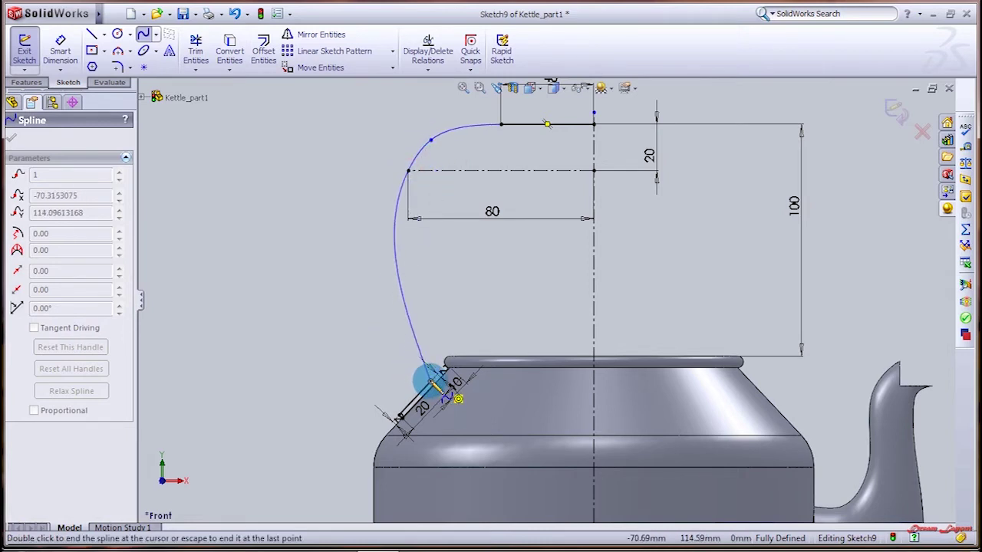
scroll(430, 380, "down", 3)
scroll(441, 376, "down", 3)
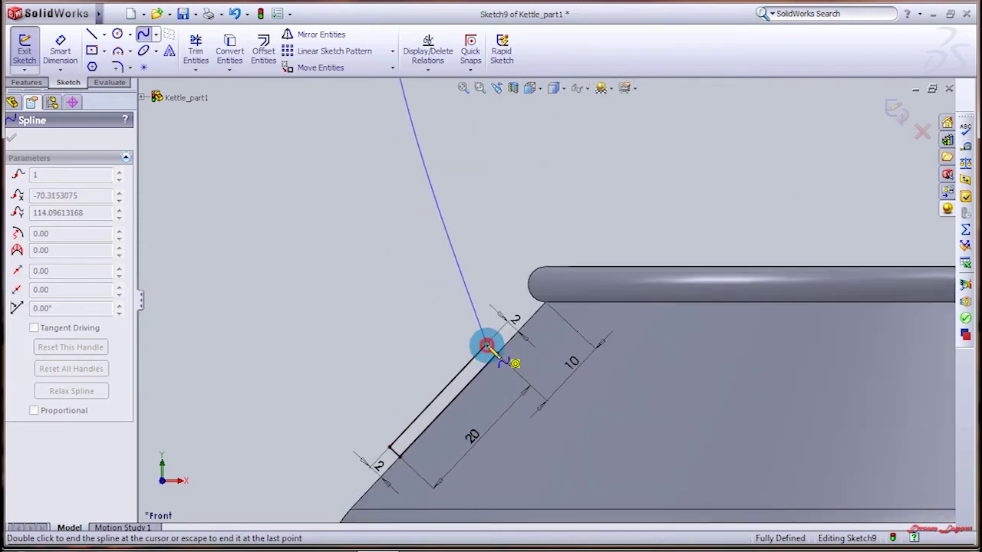
left_click(486, 347)
scroll(486, 346, "up", 2)
scroll(499, 322, "up", 1)
key("Escape")
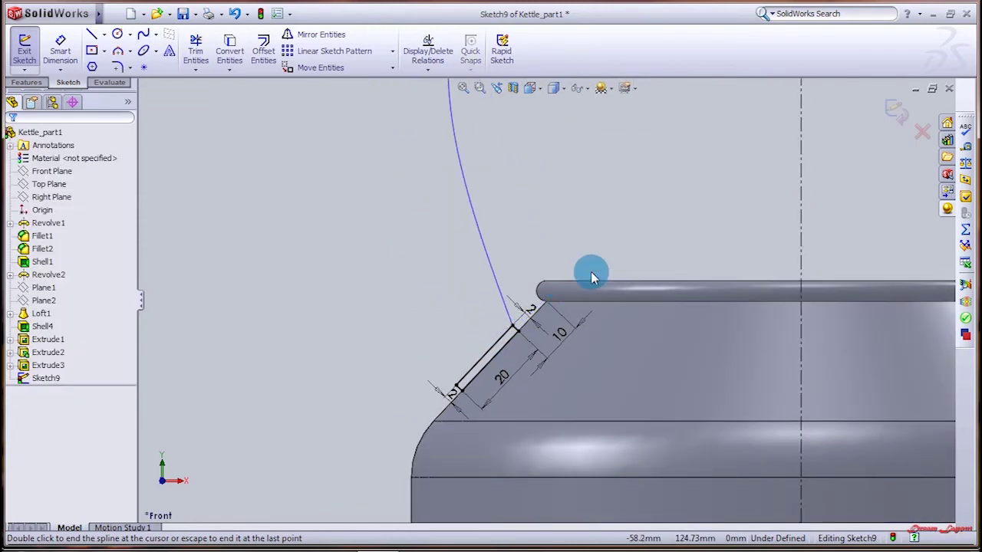
scroll(590, 273, "up", 2)
scroll(412, 252, "up", 2)
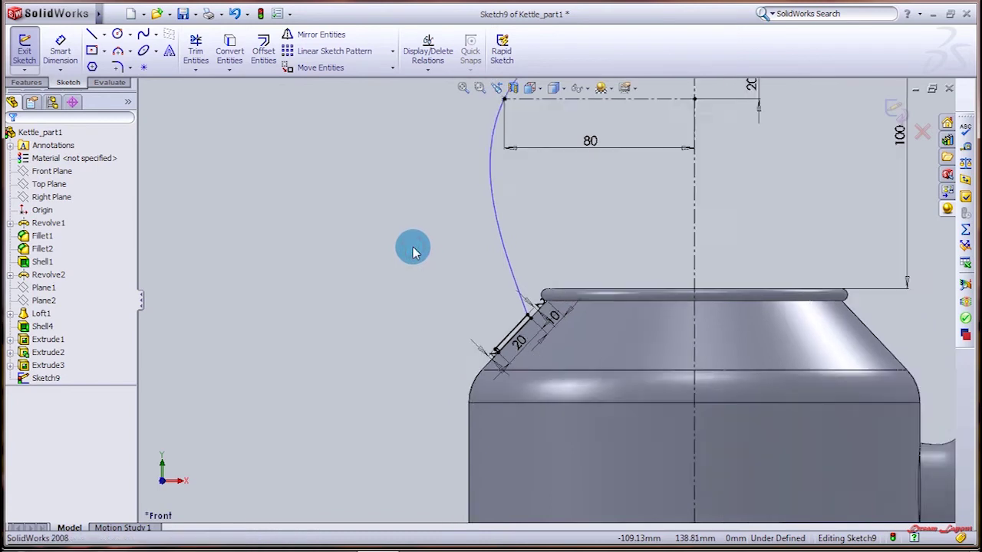
scroll(414, 247, "up", 2)
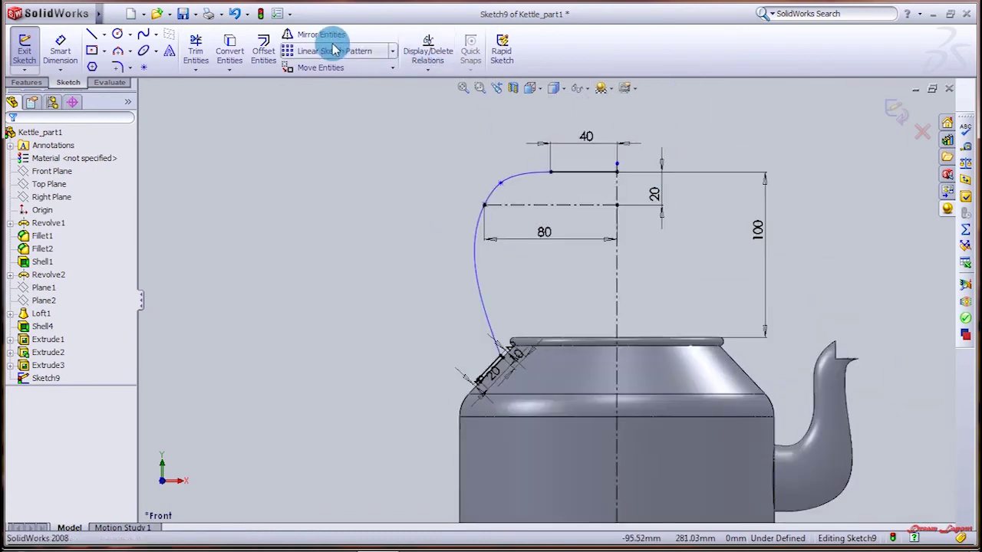
left_click(263, 47)
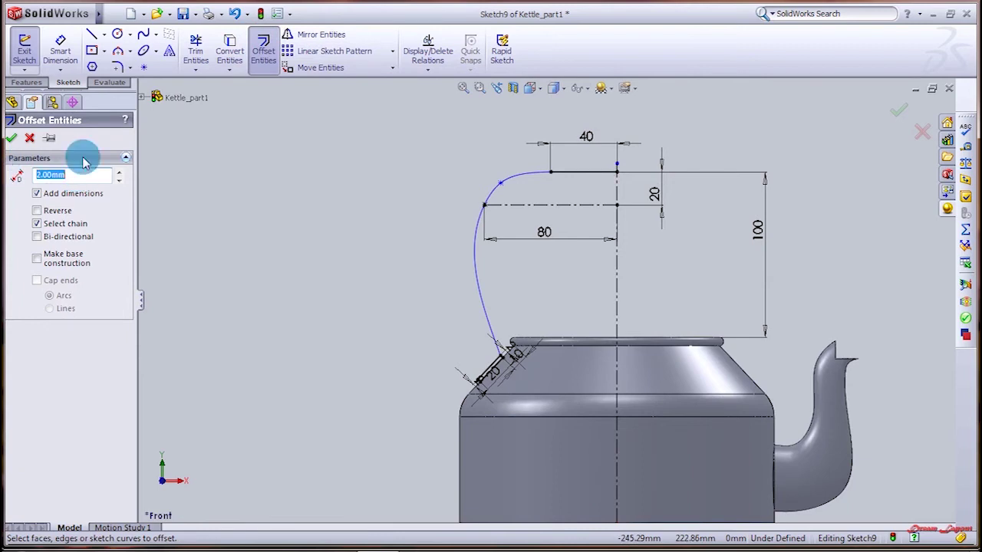
Step: Offset the handle's top line and spline chain by 2 mm to form the strap's second edge
left_click(573, 173)
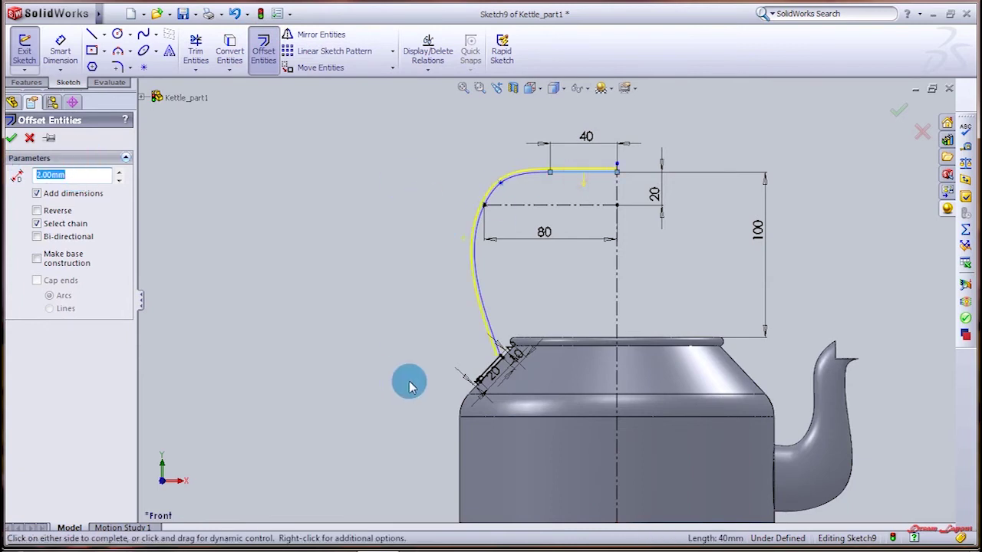
scroll(537, 365, "down", 3)
scroll(504, 351, "down", 3)
scroll(504, 354, "down", 3)
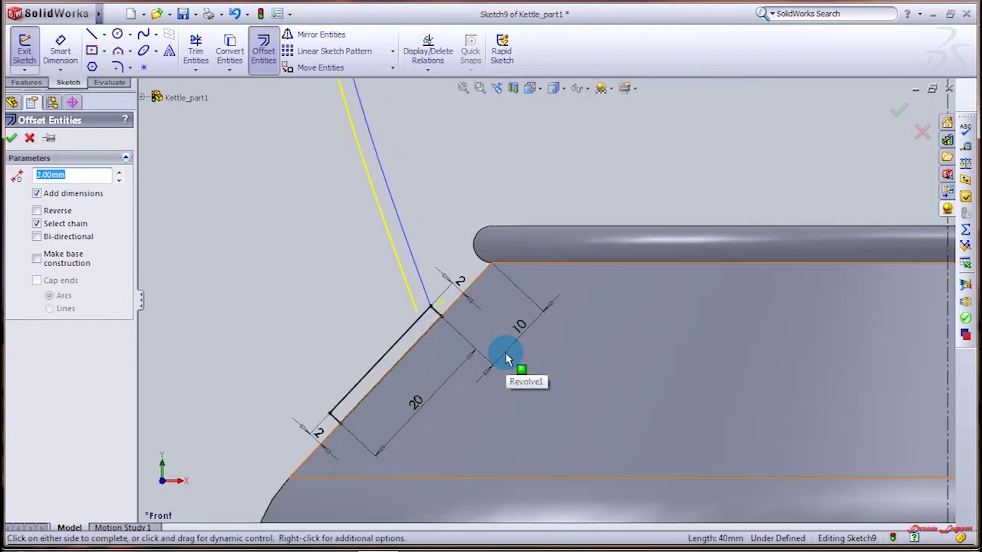
scroll(503, 358, "down", 2)
scroll(502, 352, "down", 2)
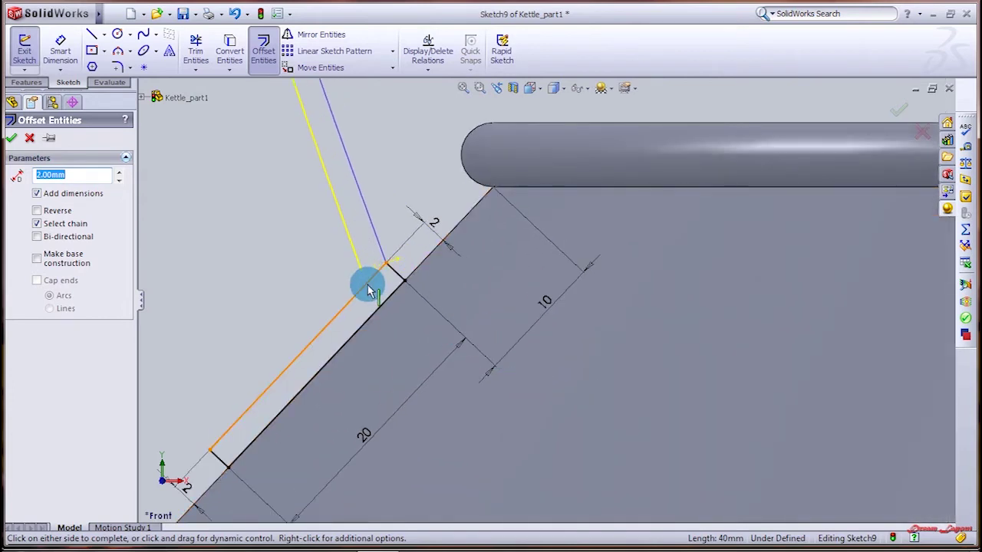
left_click(369, 290)
left_click(12, 138)
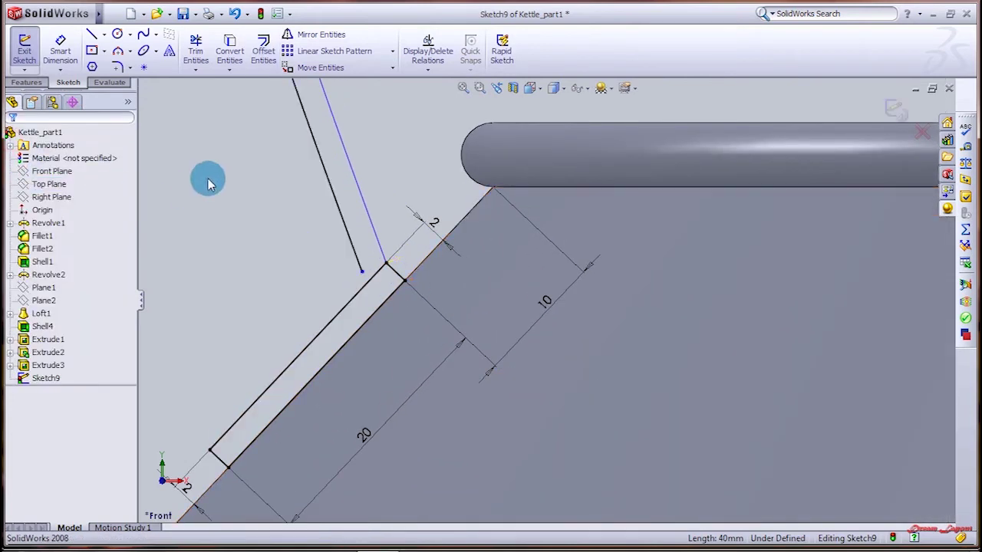
Step: Draw a short line closing the offset strap's lower end at the kettle shoulder
scroll(191, 192, "up", 2)
left_click(92, 35)
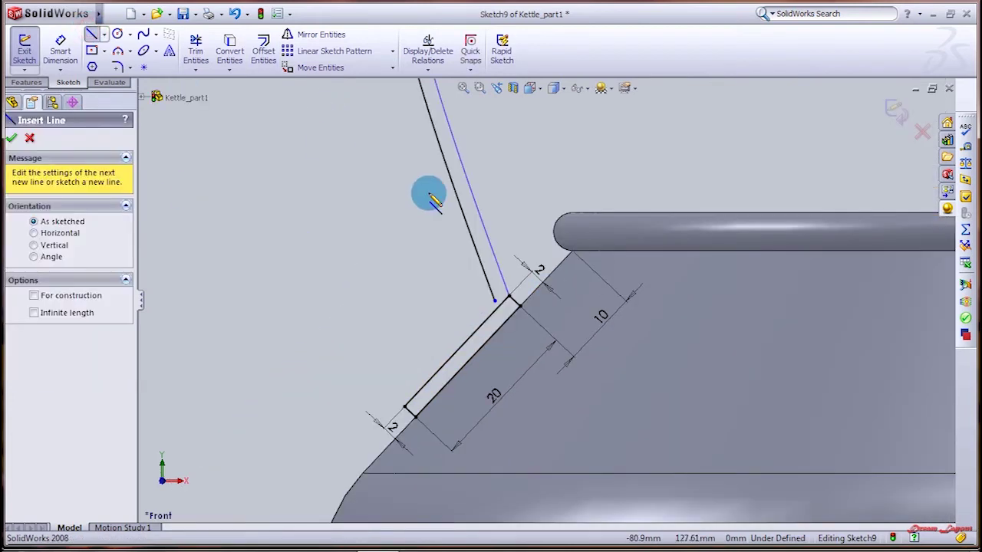
left_click(495, 305)
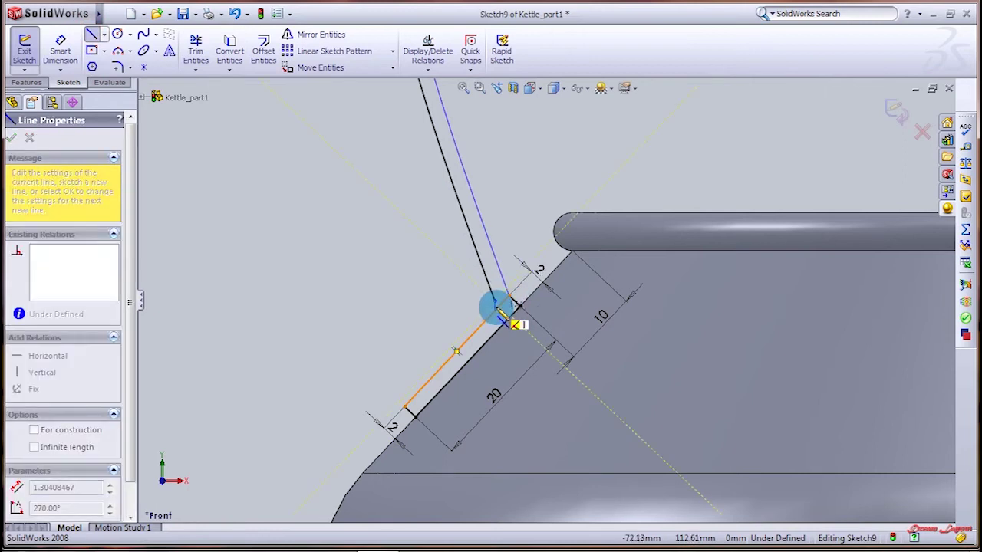
scroll(495, 307, "down", 2)
scroll(502, 307, "down", 2)
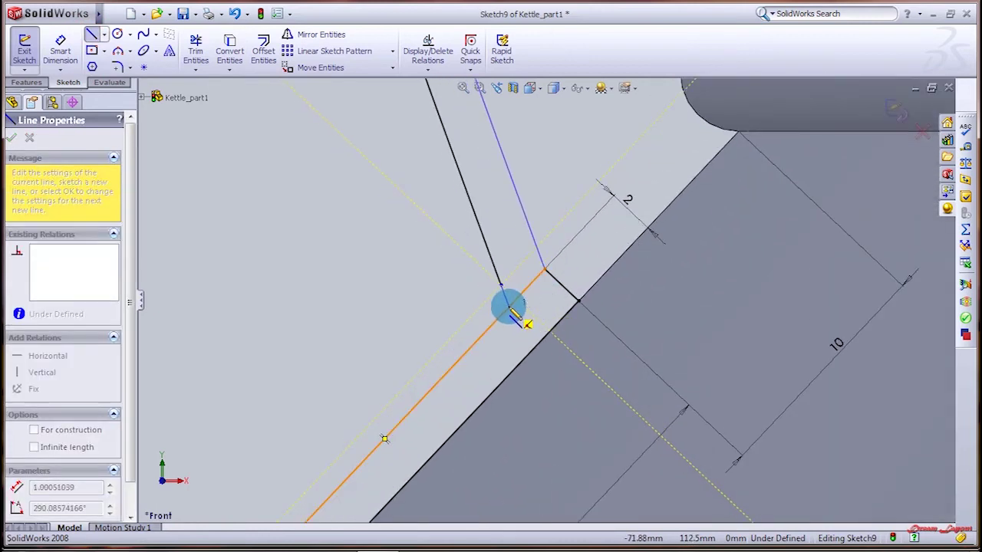
left_click(509, 306)
key("Escape")
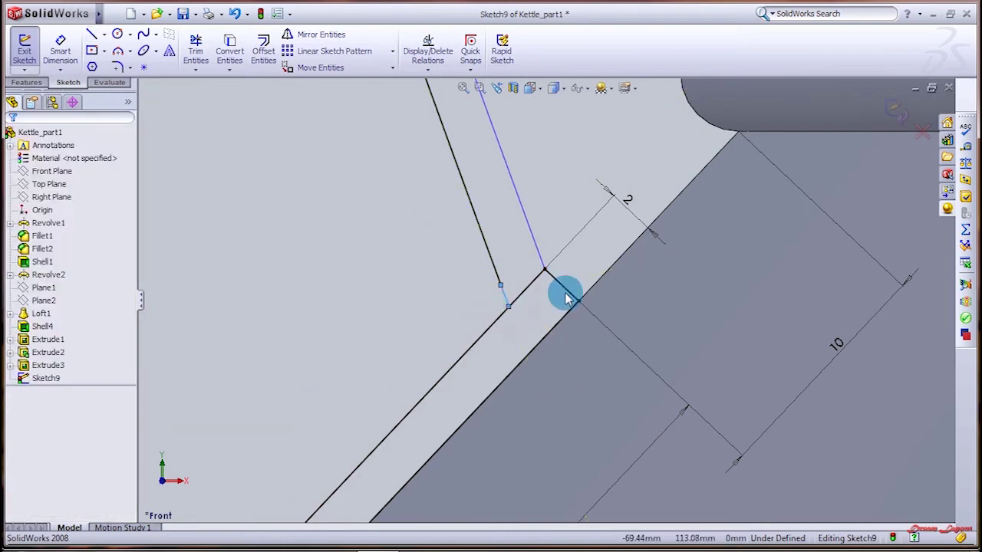
Step: Bring up Trim Entities, then switch to Mirror Entities
left_click(197, 46)
scroll(460, 299, "up", 2)
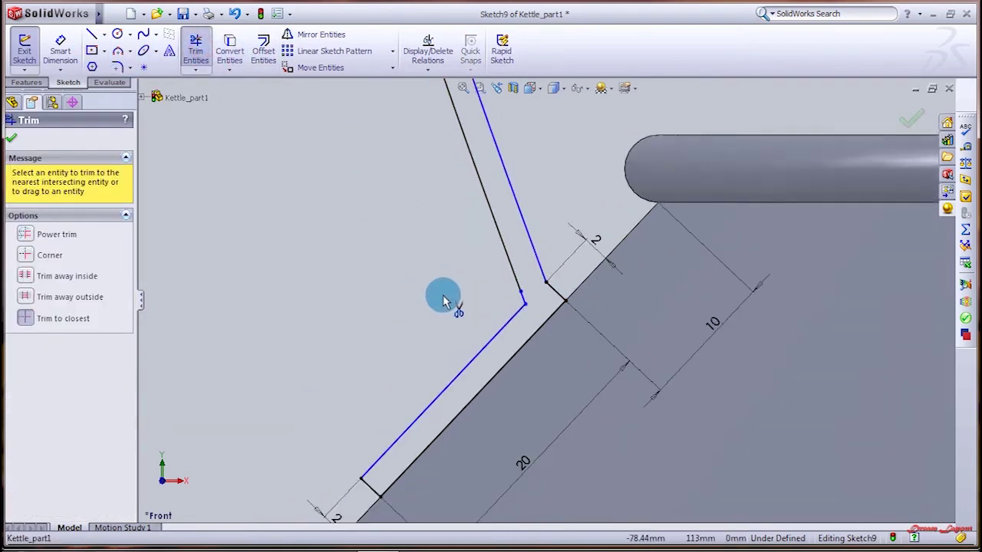
scroll(583, 287, "up", 2)
scroll(736, 245, "up", 2)
scroll(805, 219, "up", 2)
scroll(813, 216, "down", 2)
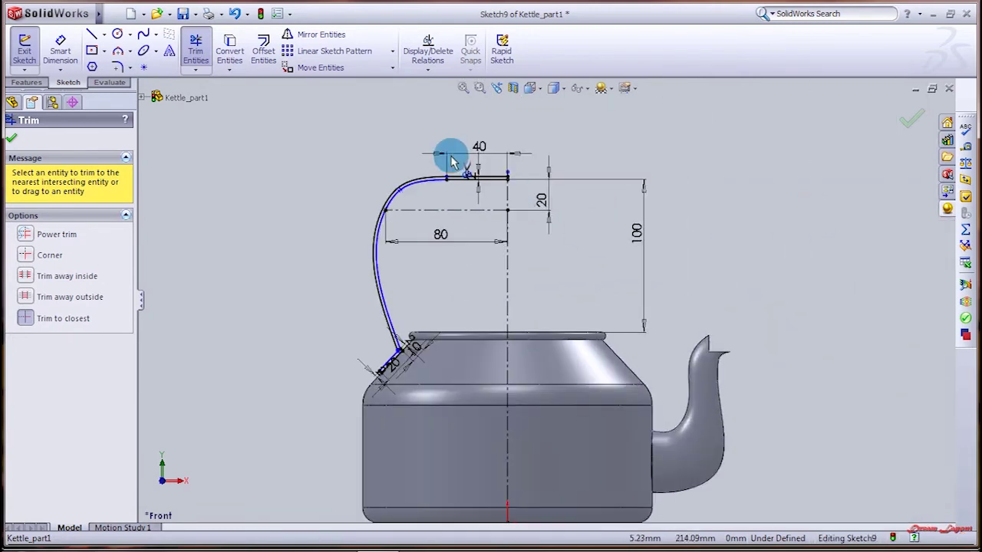
left_click(315, 35)
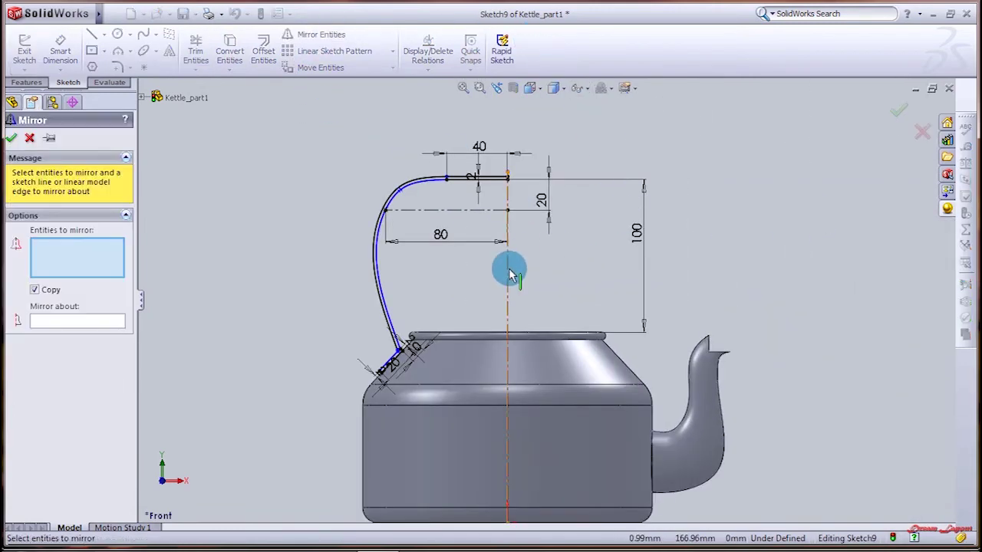
Step: Set the vertical centerline Line1 as the mirror axis
left_click(66, 322)
left_click(508, 291)
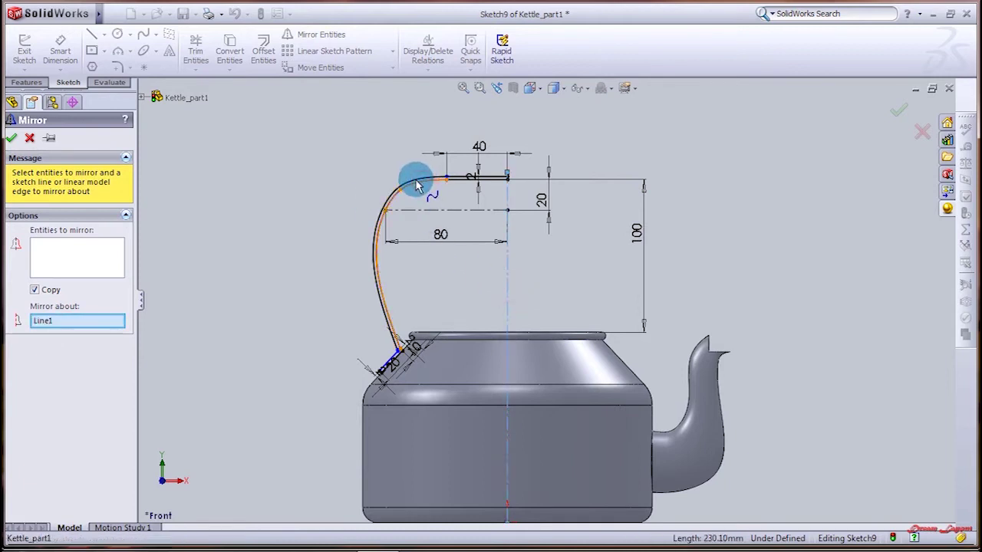
scroll(421, 182, "down", 3)
scroll(460, 179, "down", 2)
left_click(494, 240)
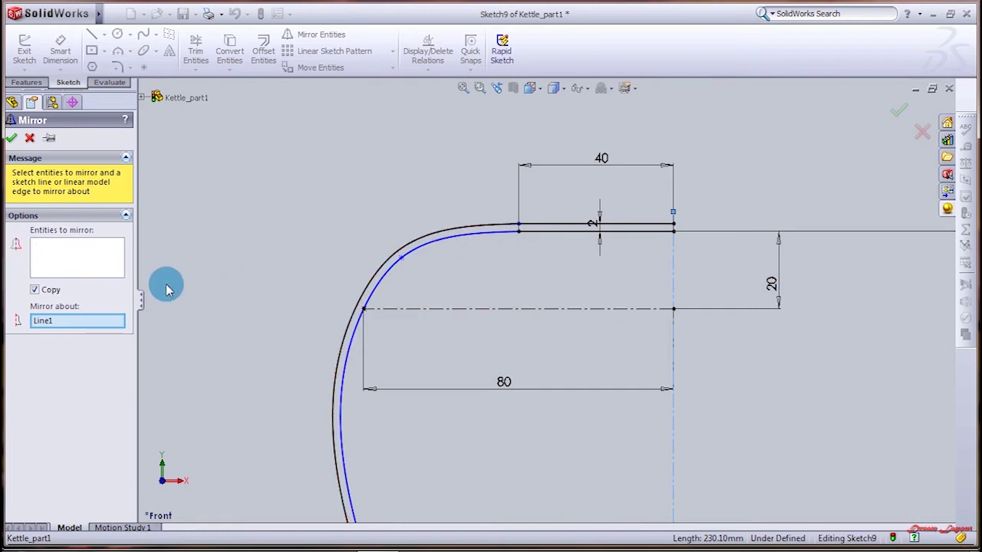
Step: Select the handle spline, offset spline and top line as entities to mirror
left_click(77, 261)
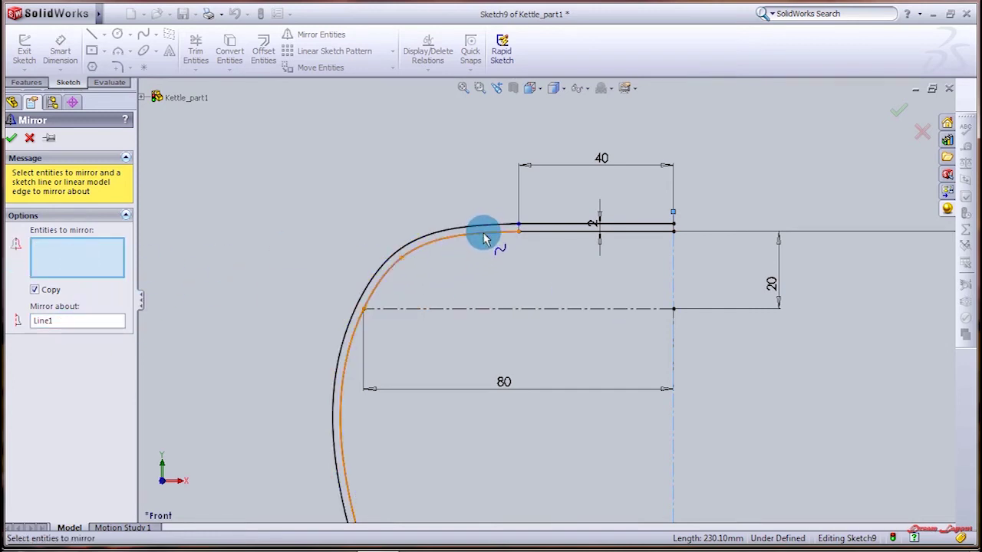
left_click(483, 238)
left_click(463, 228)
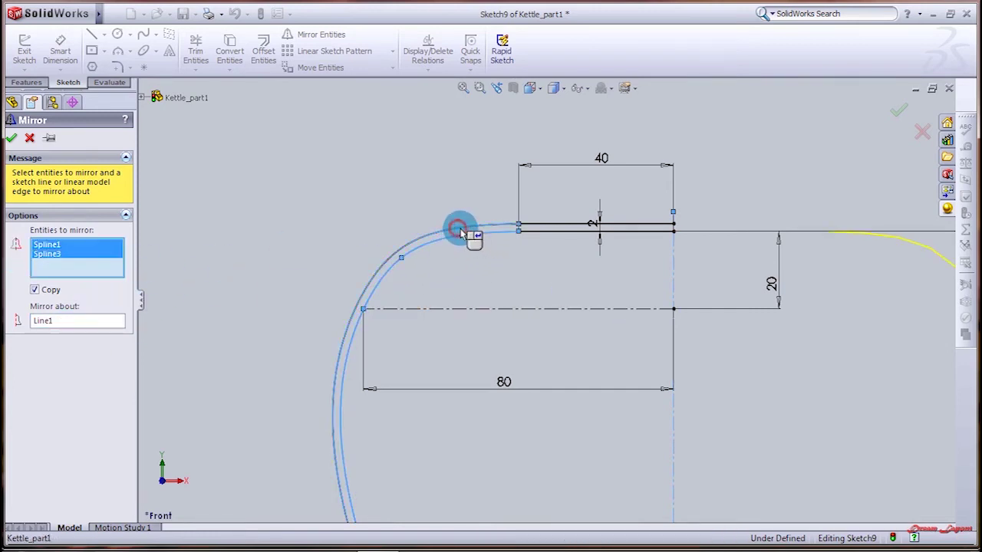
left_click(556, 224)
scroll(563, 254, "up", 2)
scroll(519, 464, "down", 3)
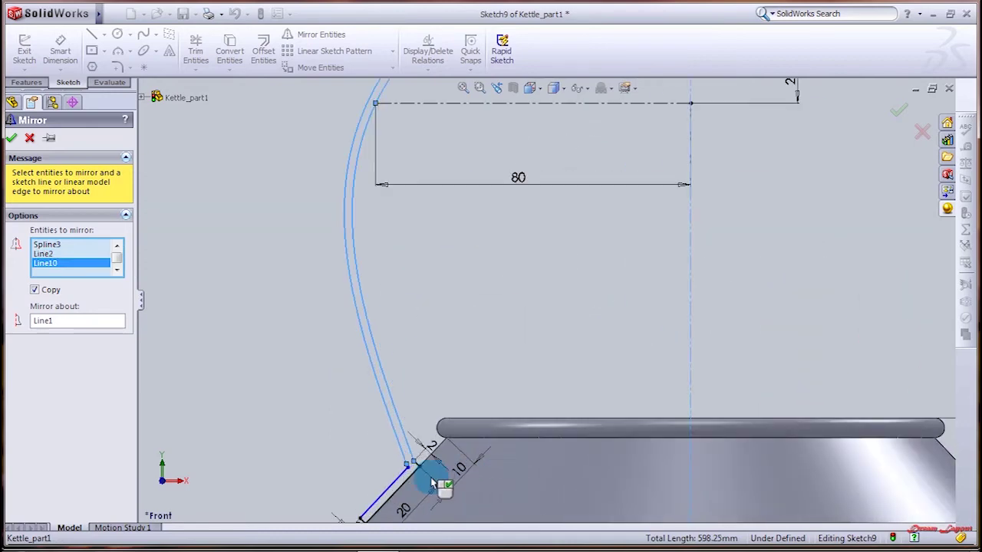
scroll(438, 470, "down", 3)
scroll(408, 483, "down", 2)
Step: Add the three foot lines to the mirror set and apply the mirror
left_click(402, 424)
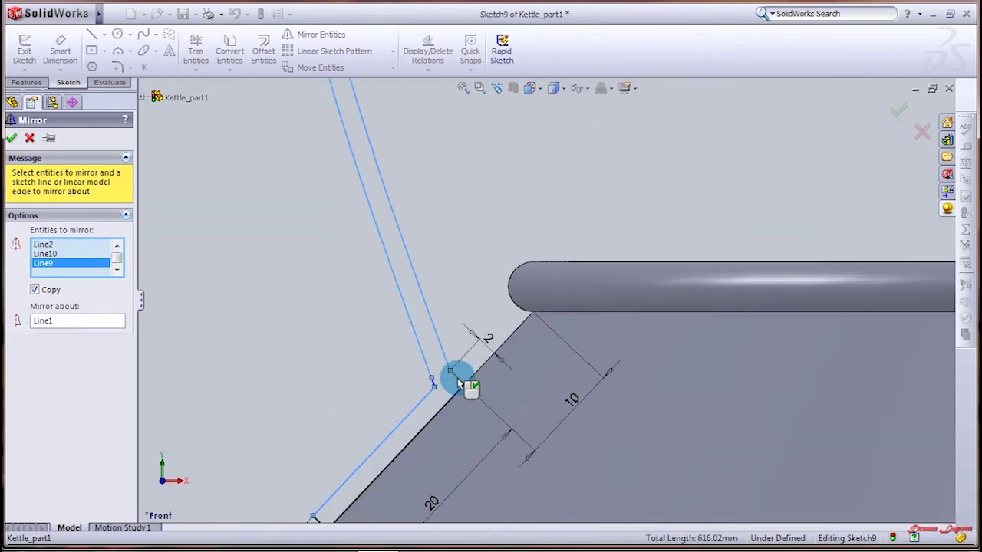
scroll(451, 400, "down", 2)
scroll(464, 332, "down", 2)
scroll(477, 355, "up", 2)
left_click(492, 385)
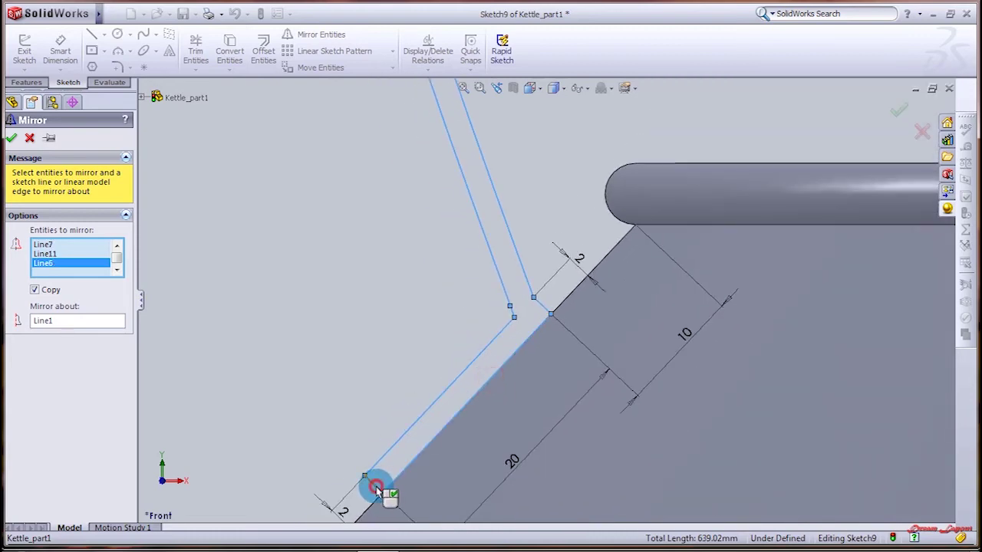
left_click(376, 490)
scroll(666, 355, "up", 1)
scroll(692, 344, "up", 2)
scroll(789, 306, "up", 2)
scroll(851, 249, "up", 2)
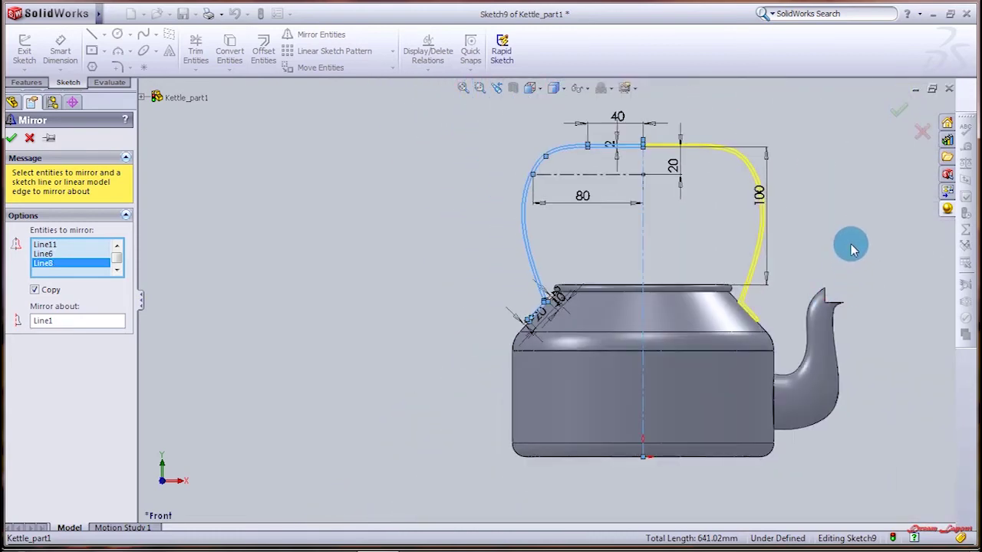
scroll(842, 253, "down", 1)
left_click(11, 137)
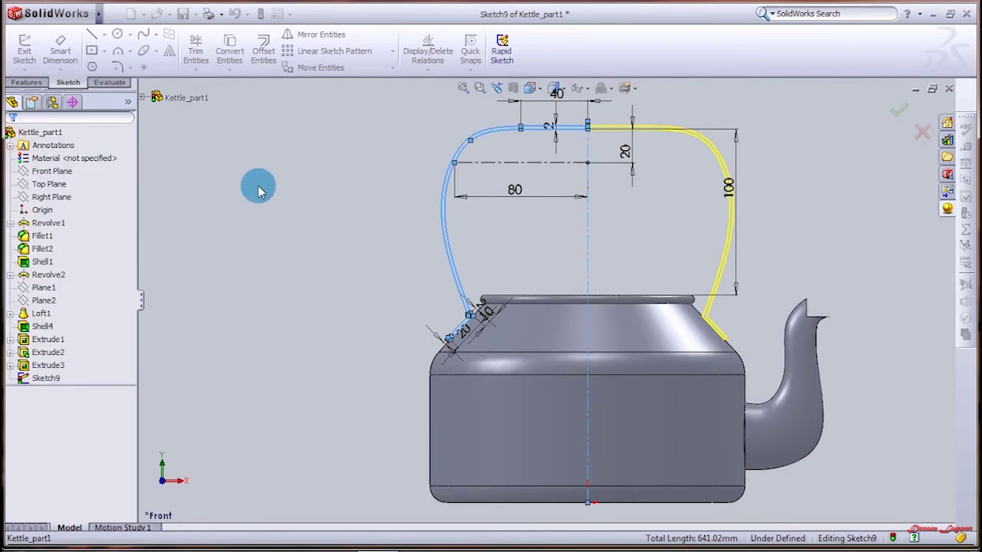
Step: Exit the handle sketch and extrude it Mid Plane 20 mm as Extrude4
left_click(28, 170)
left_click(24, 48)
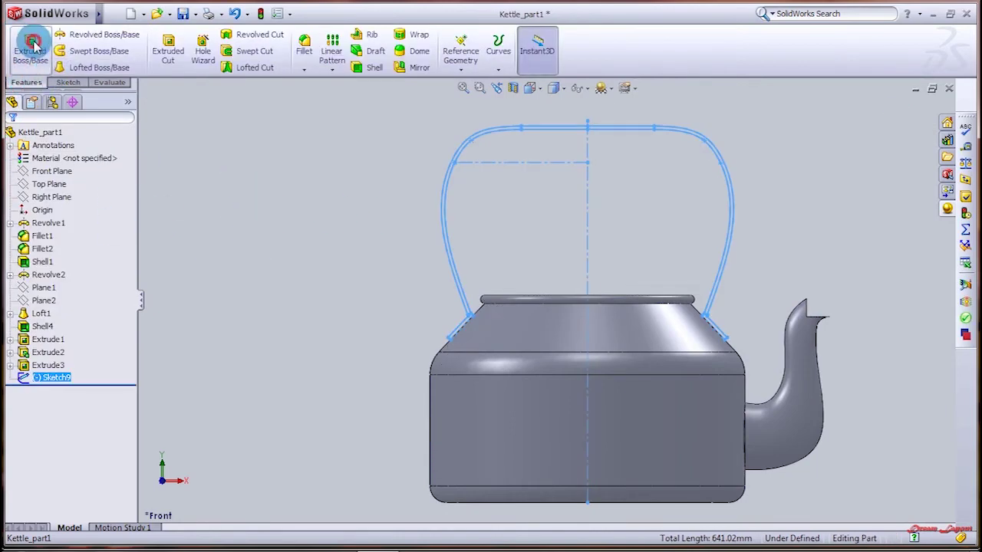
left_click(32, 46)
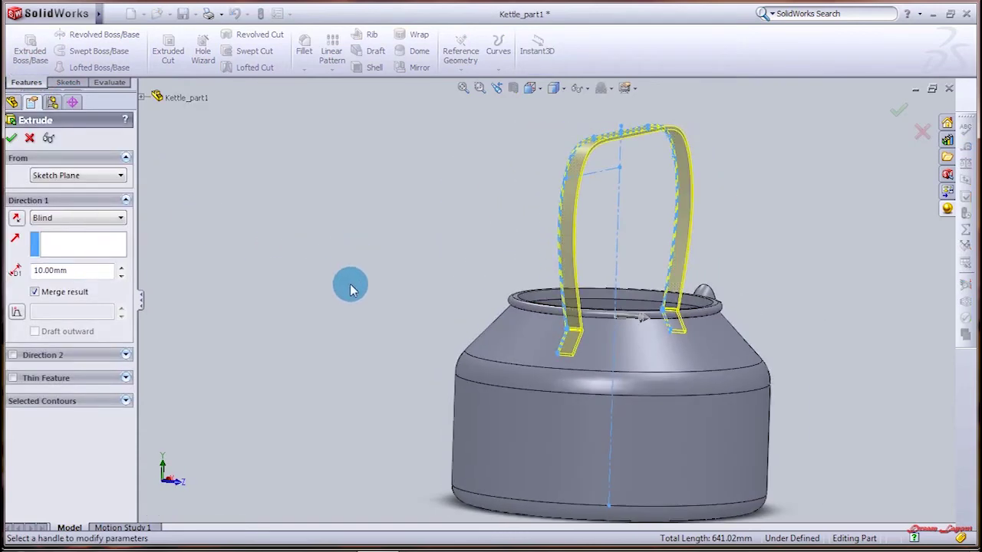
left_click(81, 218)
left_click(84, 302)
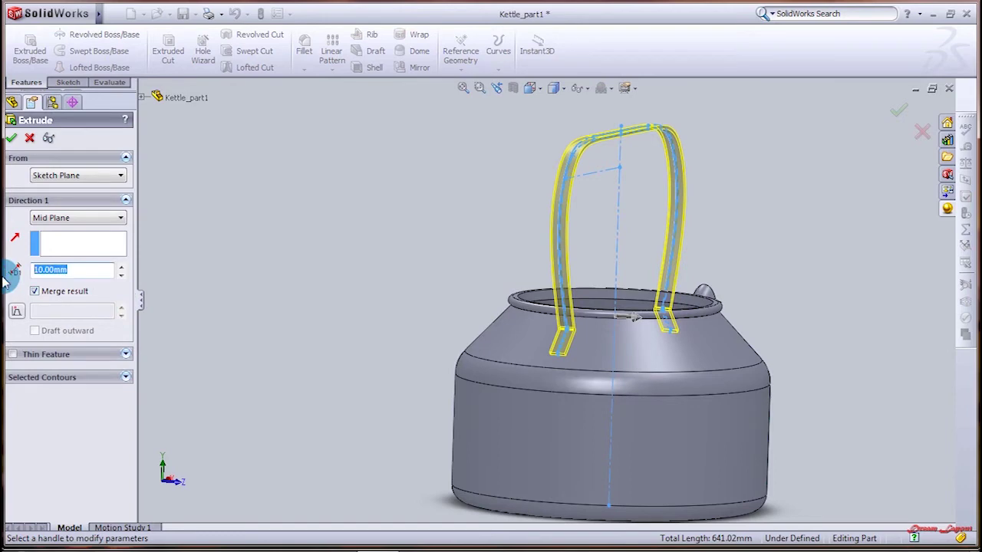
left_click(72, 269)
type("20")
key("Return")
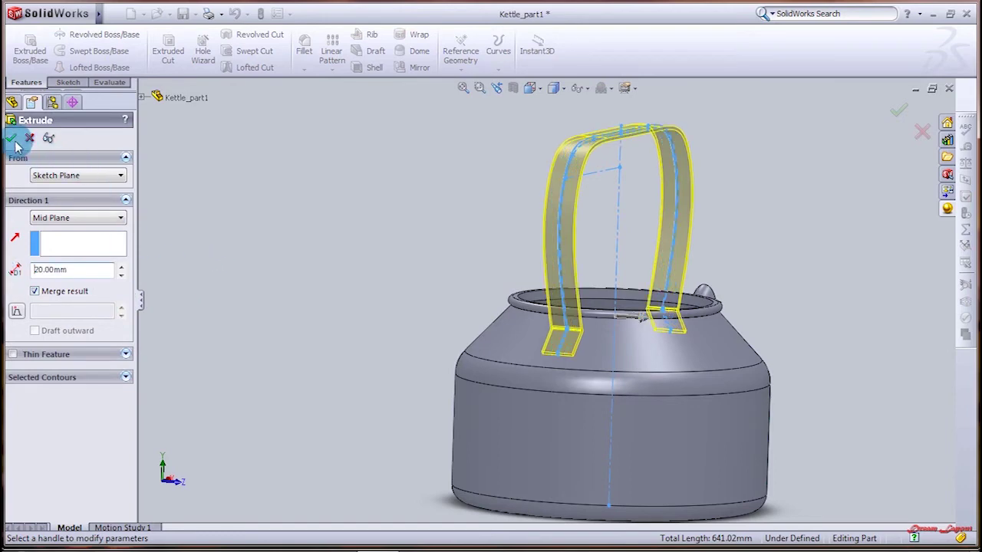
key("Return")
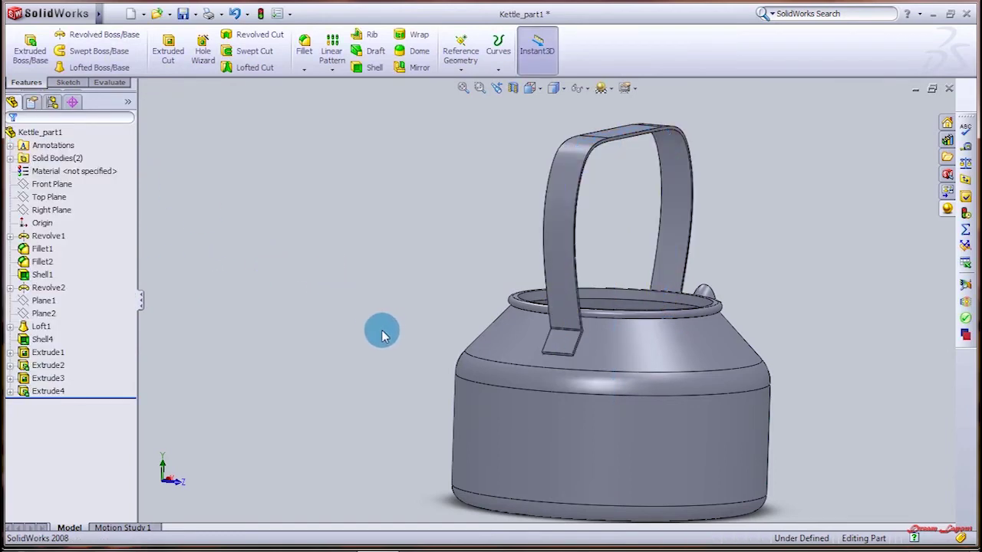
Step: Exit the empty sketch and compare shaded display styles while orbiting the kettle
middle_click_drag(384, 329, 299, 283)
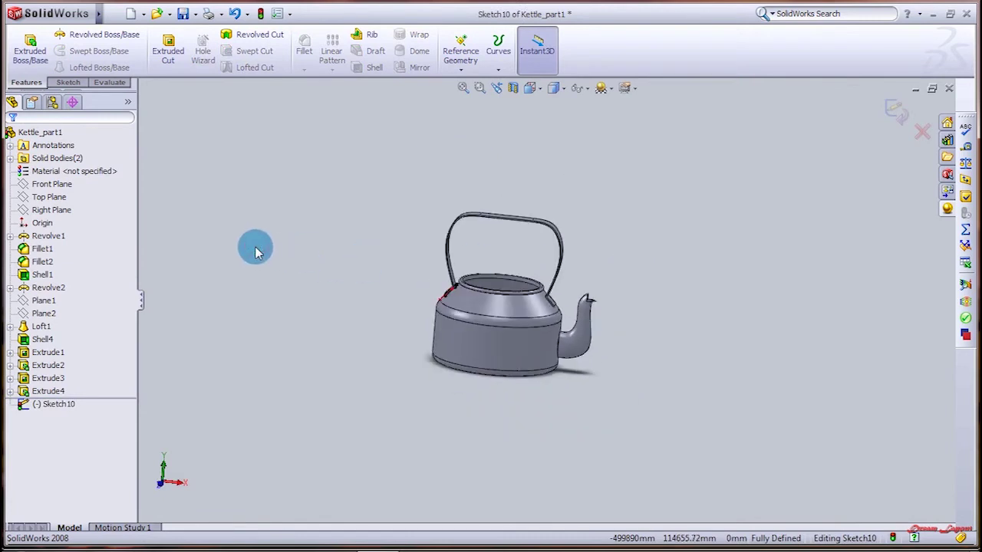
left_click(313, 232)
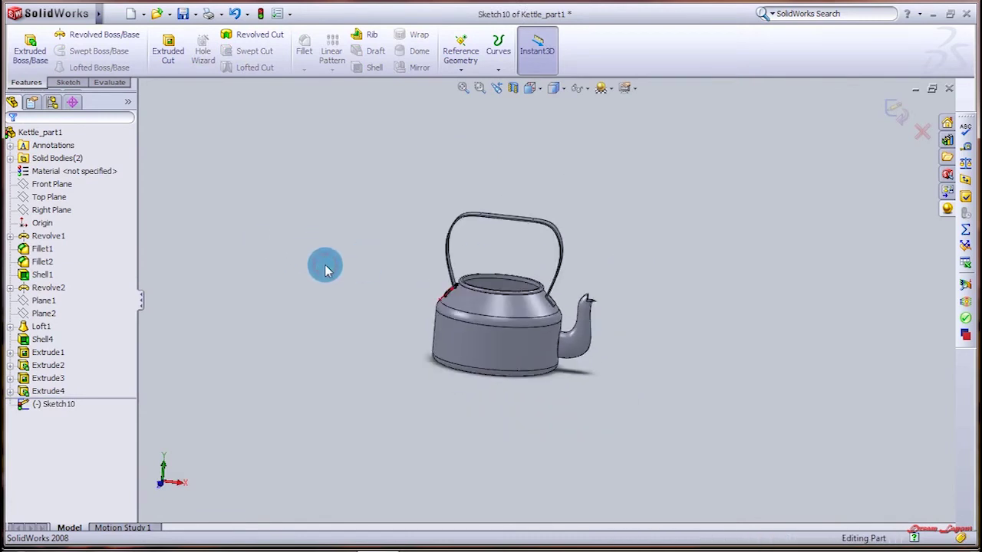
key("ctrl+b")
middle_click_drag(436, 272, 483, 291)
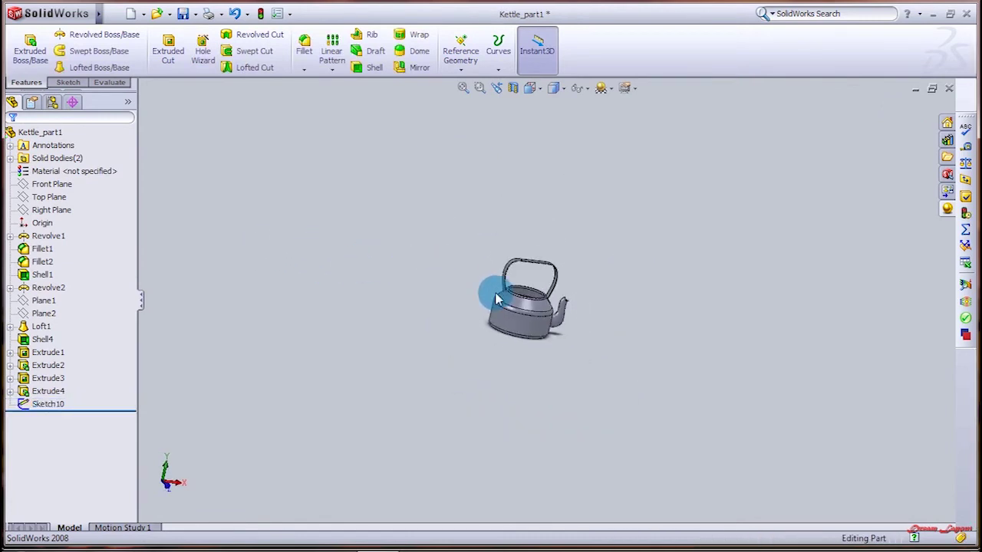
scroll(574, 292, "down", 3)
scroll(562, 296, "down", 3)
scroll(562, 296, "up", 5)
mouse_move(347, 261)
middle_mouse_down()
mouse_move(278, 307)
mouse_move(368, 241)
middle_mouse_up()
left_click(562, 88)
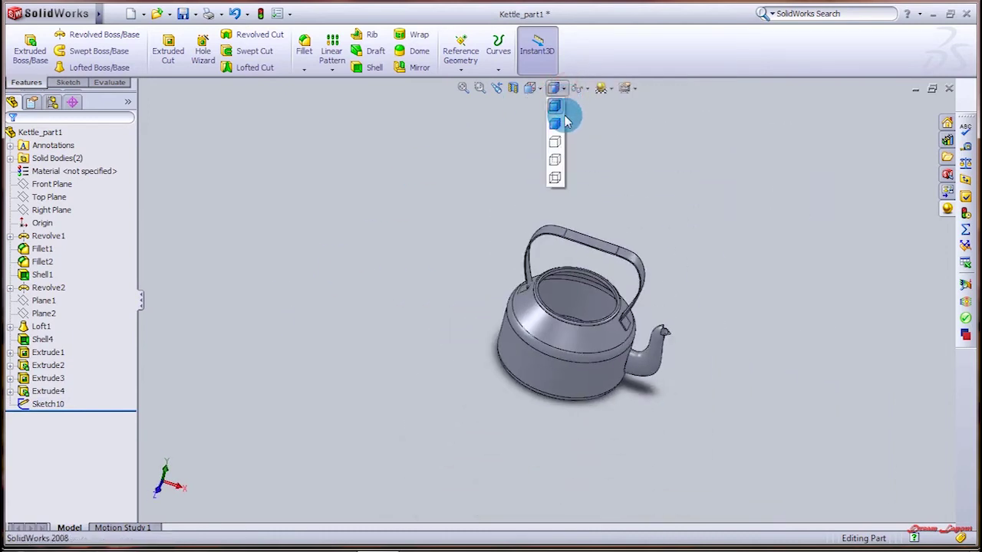
left_click(555, 124)
mouse_move(388, 180)
middle_mouse_down()
mouse_move(325, 246)
mouse_move(291, 201)
middle_mouse_up()
left_click(558, 96)
left_click(555, 107)
mouse_move(457, 271)
middle_mouse_down()
mouse_move(449, 217)
mouse_move(384, 204)
mouse_move(412, 206)
middle_mouse_up()
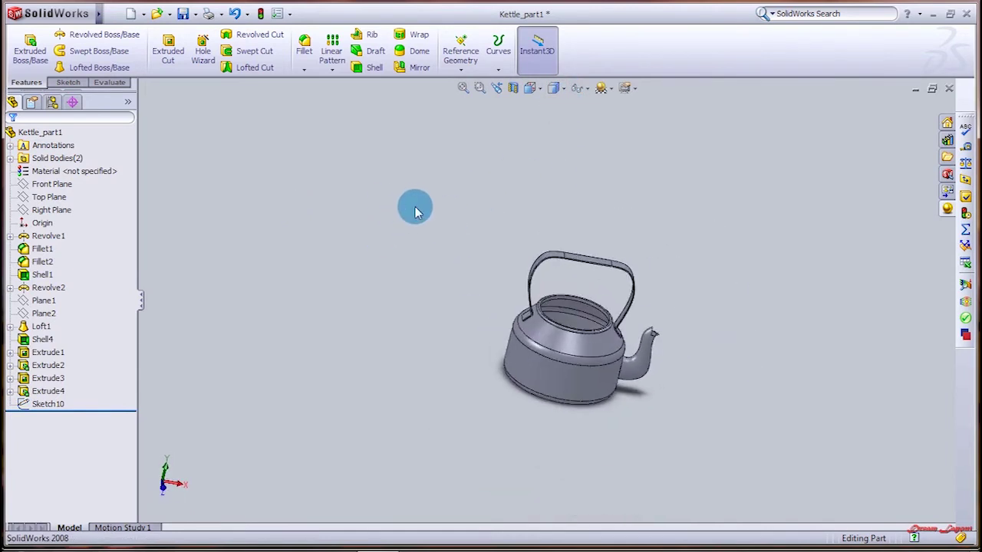
Step: Assign Chrome Stainless Steel from the Steel materials to the kettle part
right_click(30, 170)
left_click(76, 180)
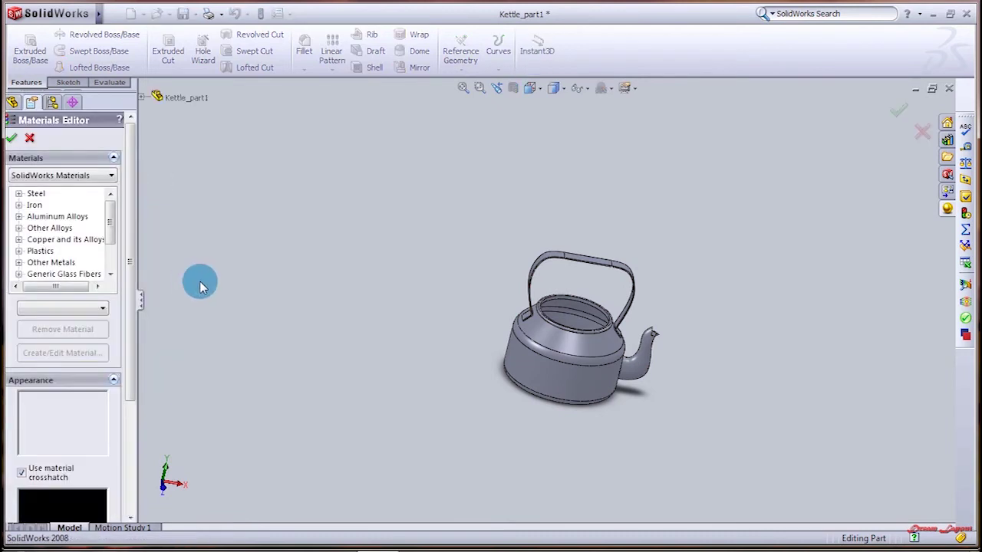
mouse_move(109, 209)
left_mouse_down()
mouse_move(113, 242)
mouse_move(118, 211)
left_mouse_up()
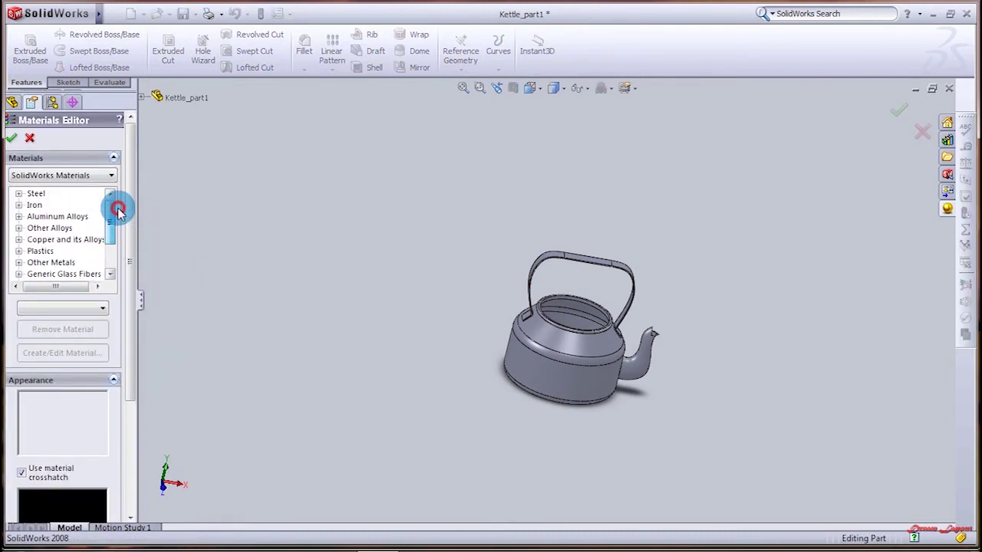
left_click(20, 198)
left_click(77, 215)
mouse_move(110, 207)
left_mouse_down()
mouse_move(117, 218)
mouse_move(117, 208)
left_mouse_up()
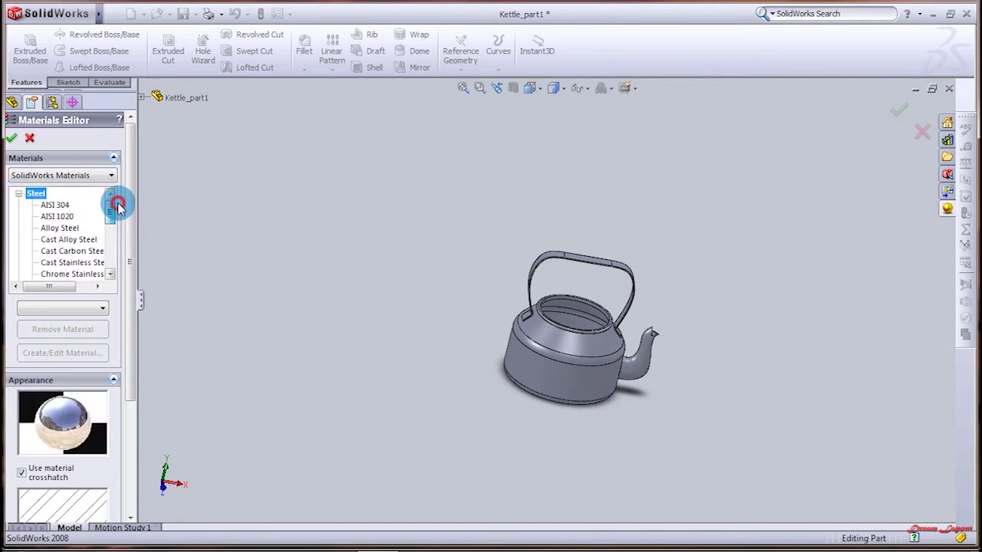
left_click_drag(60, 286, 73, 287)
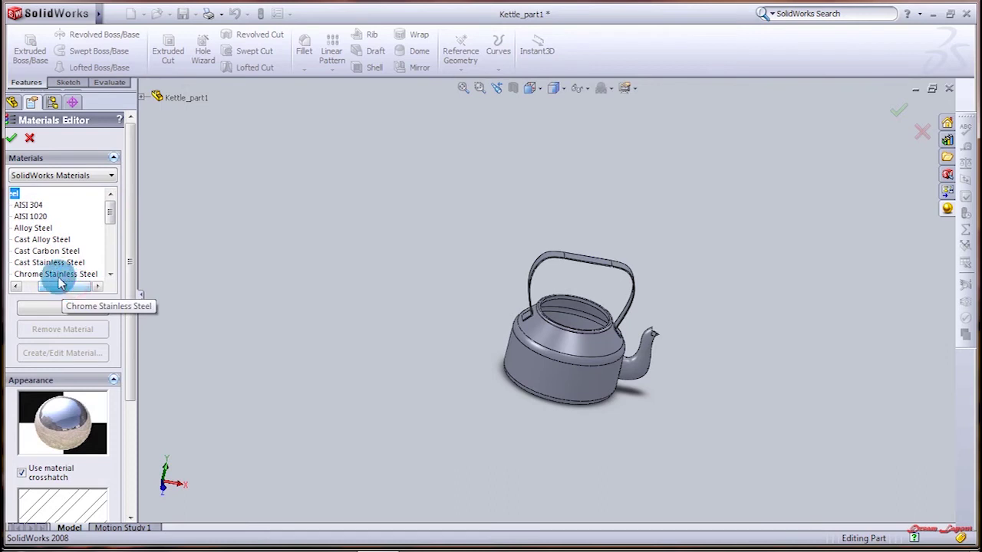
left_click(57, 273)
scroll(73, 253, "down", 2)
left_click(11, 137)
Step: Show the kettle Shaded without edges and orbit toward a front view
left_click(554, 88)
left_click(558, 123)
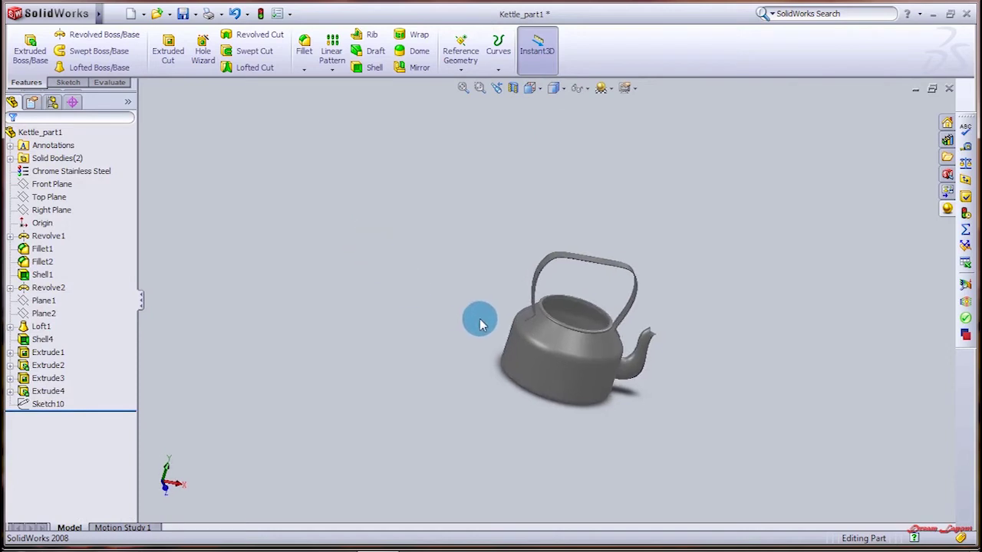
scroll(453, 322, "down", 3)
mouse_move(410, 307)
middle_mouse_down()
mouse_move(390, 293)
mouse_move(368, 243)
mouse_move(396, 265)
mouse_move(354, 246)
mouse_move(370, 225)
mouse_move(438, 223)
mouse_move(417, 288)
middle_mouse_up()
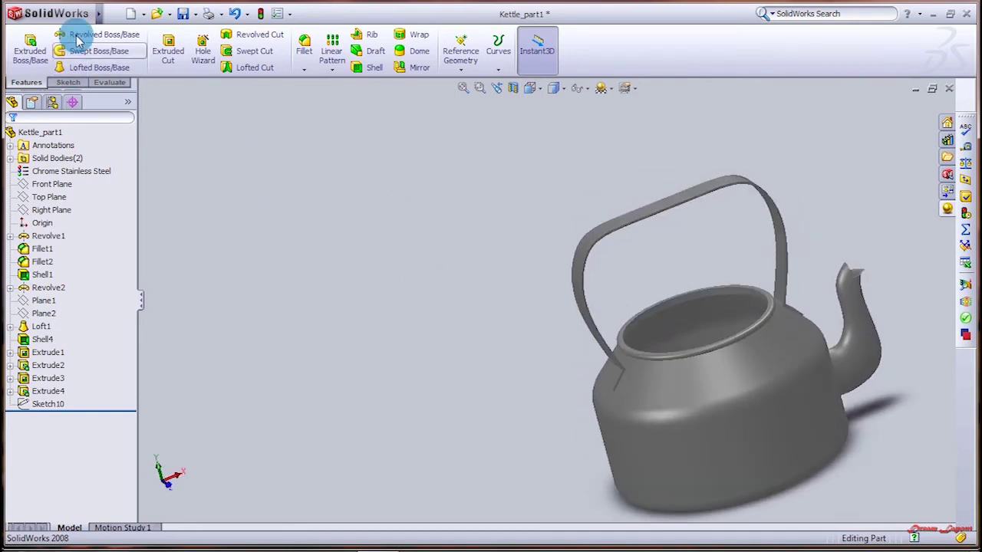
Step: Save the kettle part as Kettle_Base
left_click(191, 15)
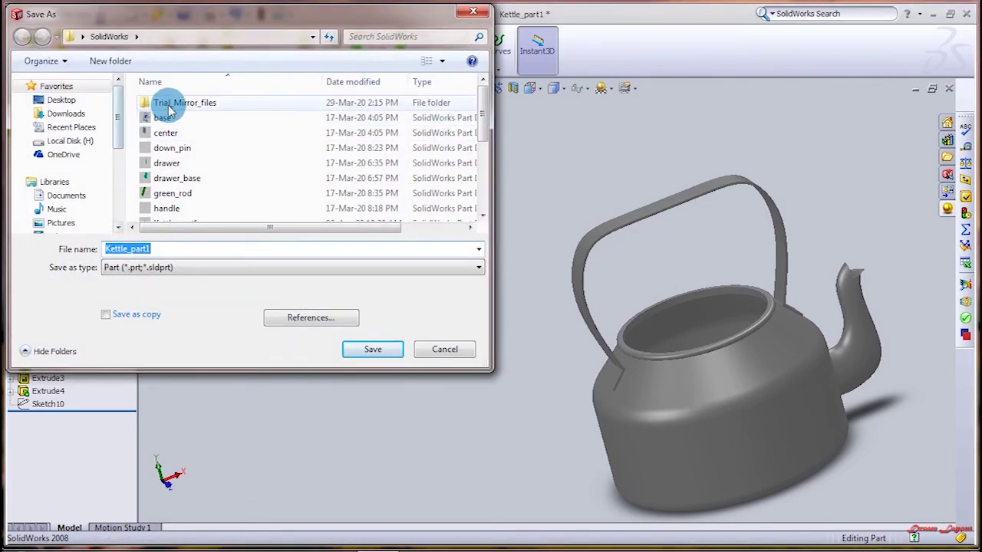
left_click(163, 249)
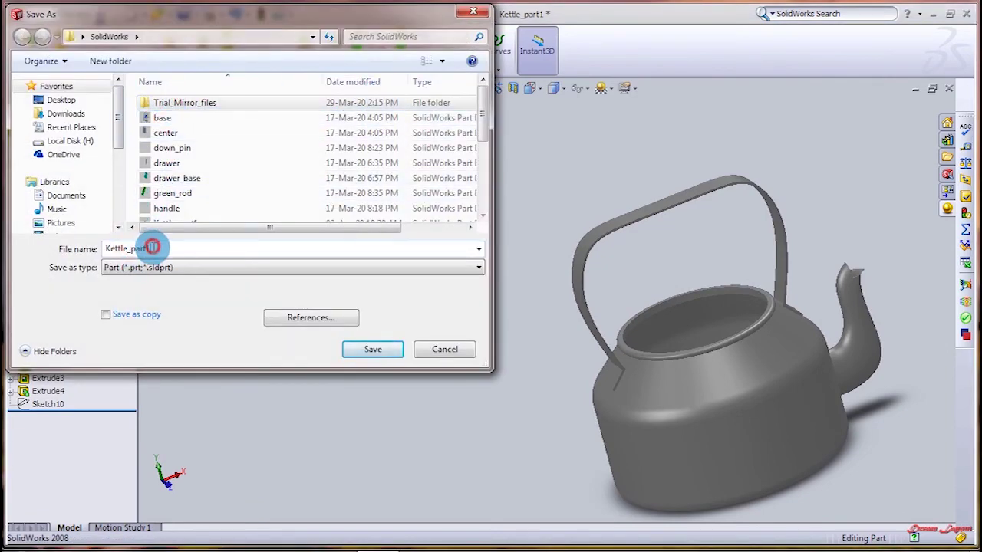
type("b")
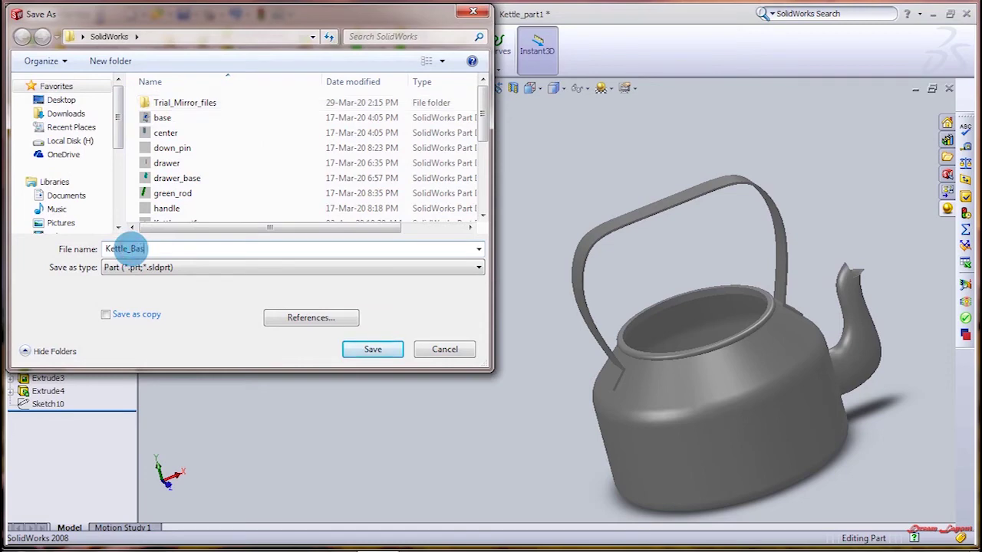
left_click(376, 349)
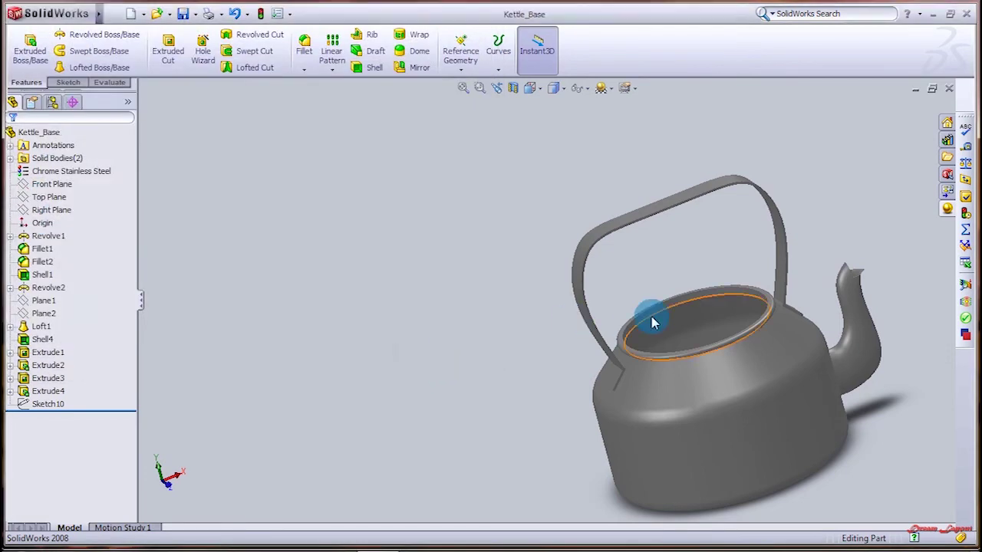
Step: Minimize the kettle window and start a new Part document
left_click(915, 89)
left_click(129, 13)
left_click(373, 246)
Step: Create the new part and begin a sketch on the Front Plane
left_click(504, 465)
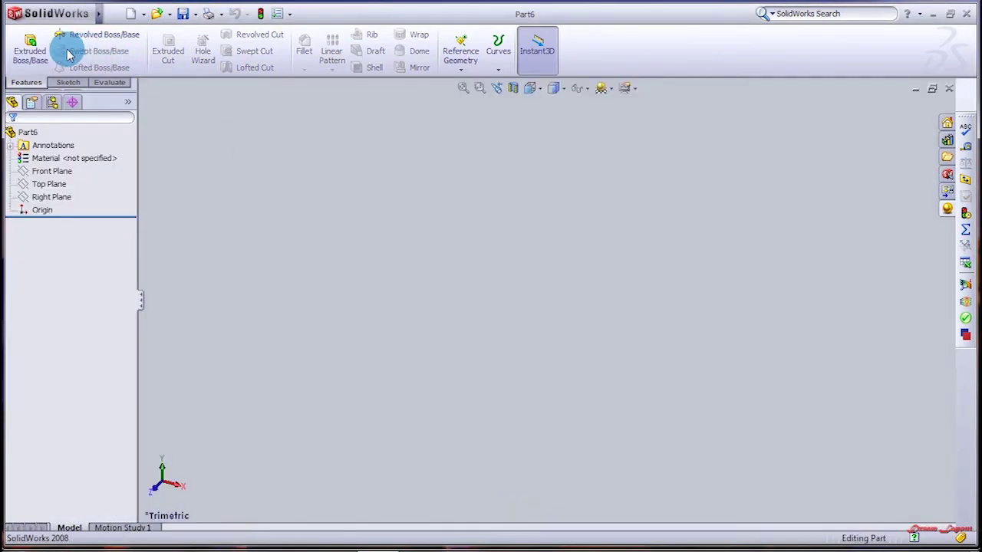
left_click(54, 84)
left_click(24, 46)
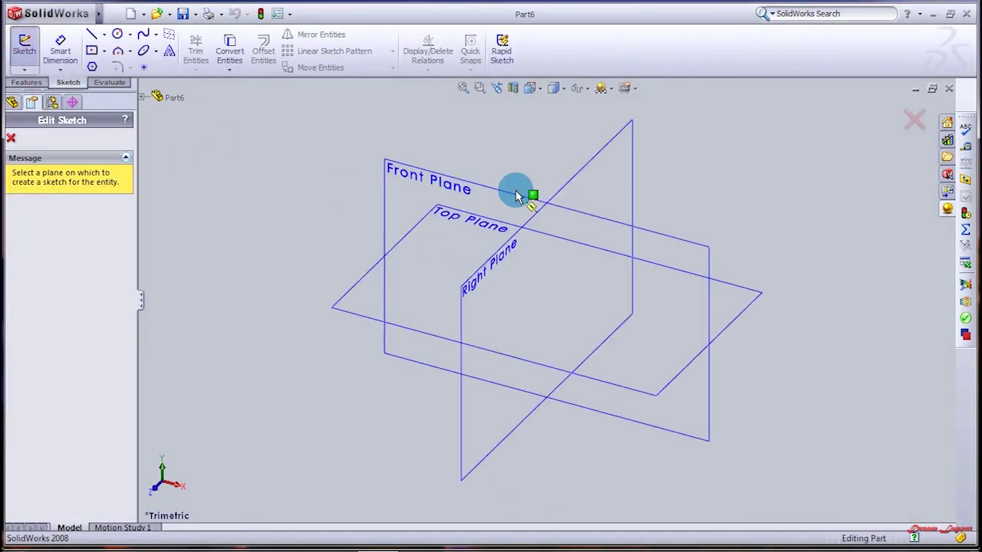
left_click(392, 193)
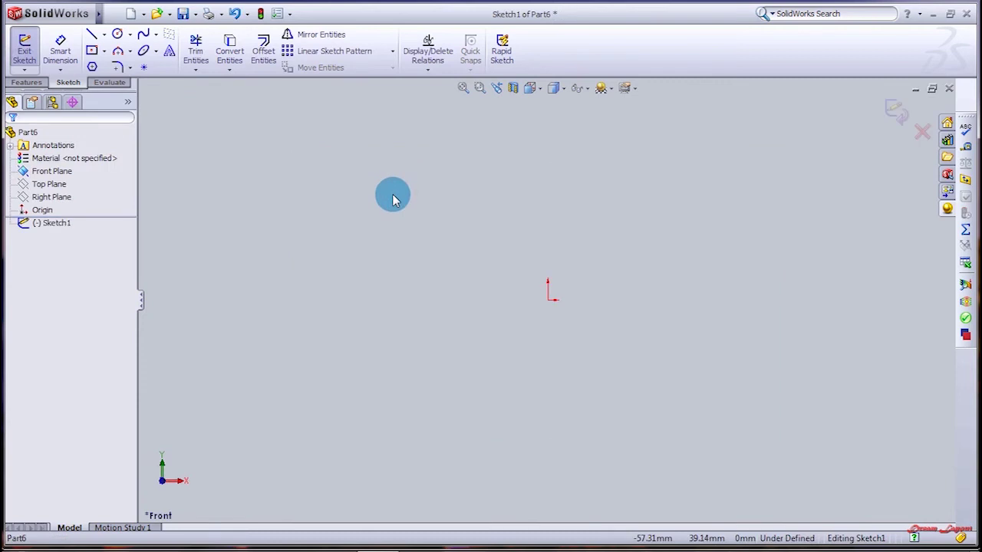
Step: Draw a horizontal base line leftward from the origin and dimension it 62 mm
left_click(91, 34)
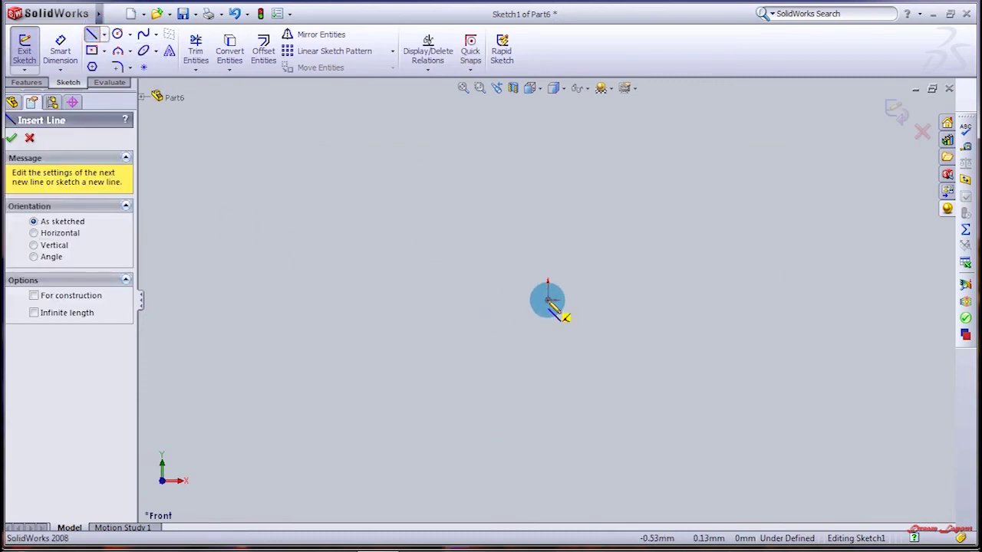
left_click(547, 299)
left_click(429, 299)
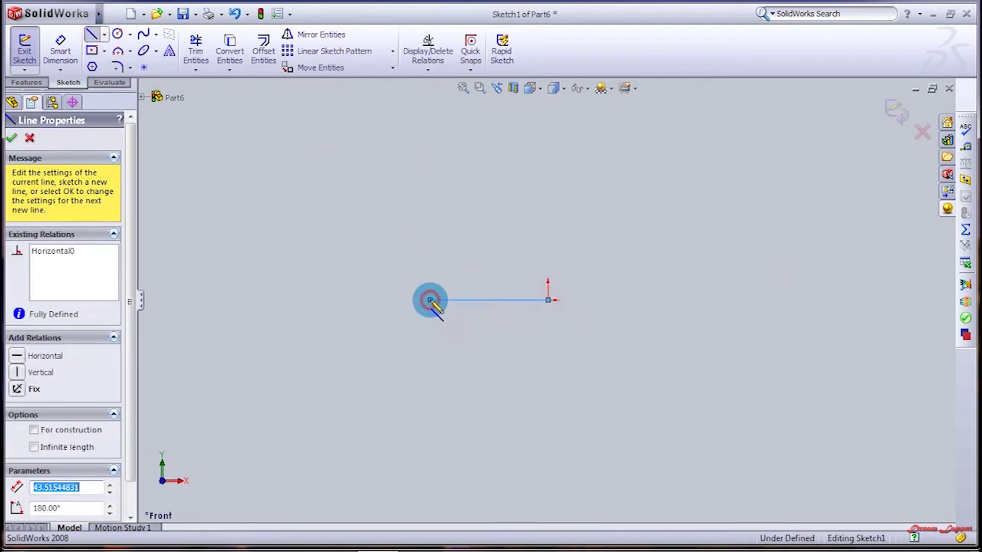
left_click(78, 61)
left_click(494, 300)
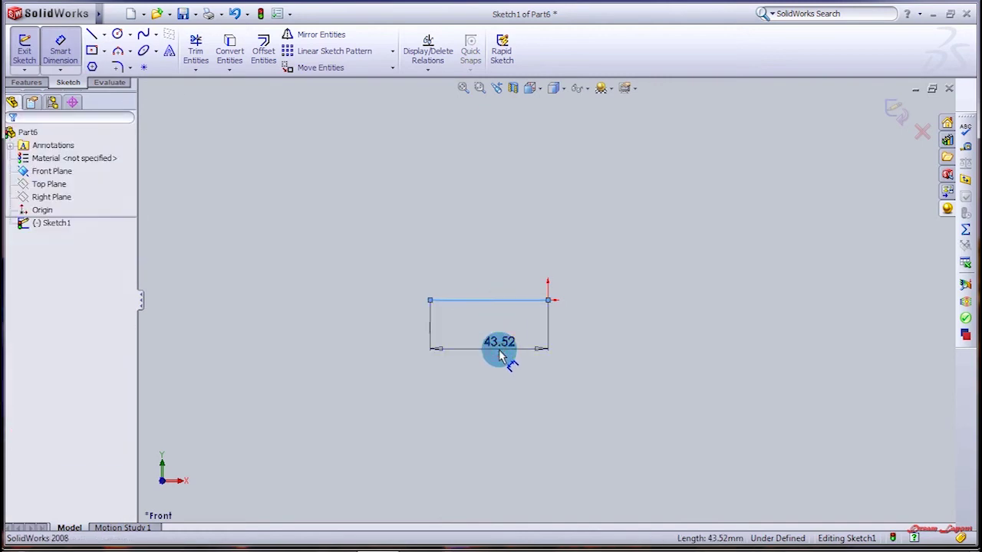
left_click(500, 355)
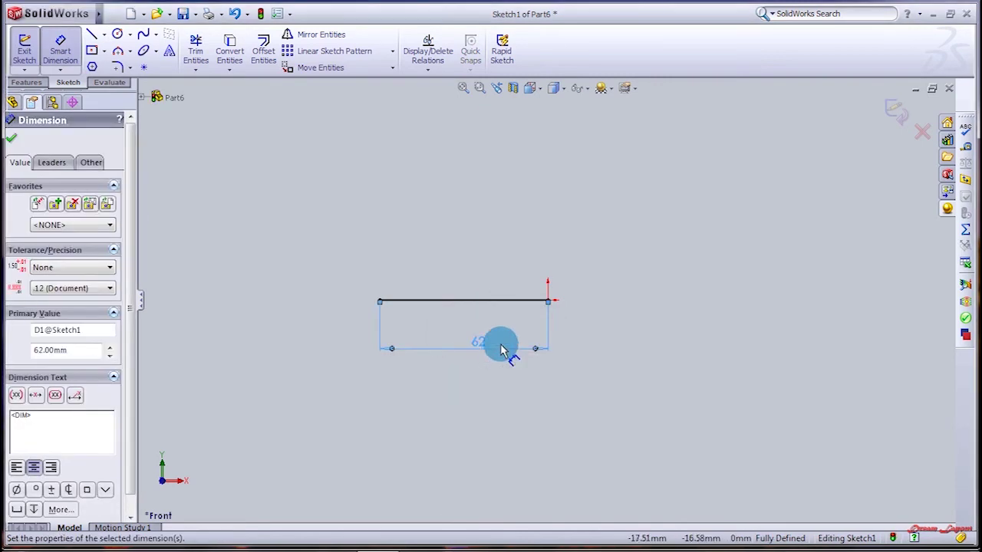
Step: Draw a vertical upright at the base line's left end and dimension it 10 mm
left_click(92, 34)
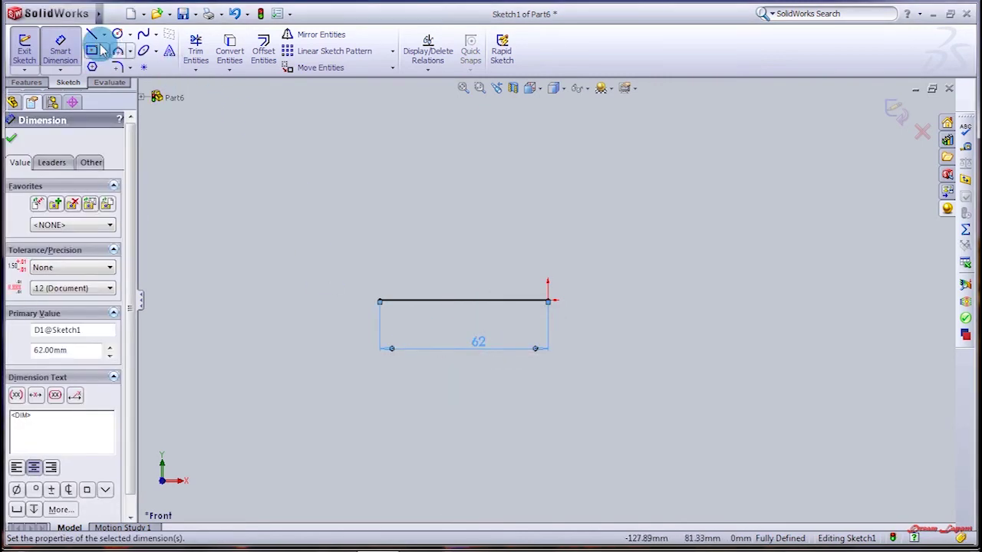
left_click(379, 301)
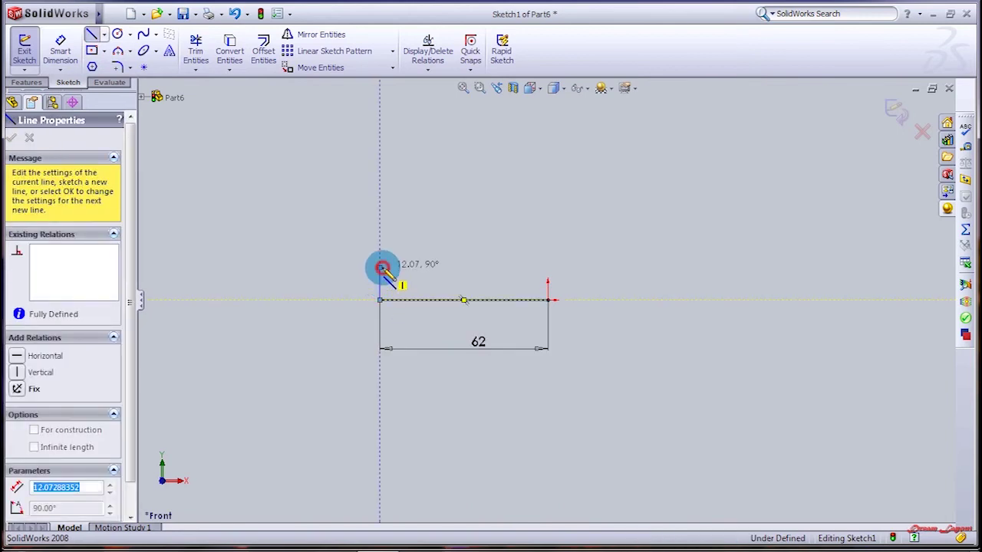
left_click(381, 267)
left_click(62, 43)
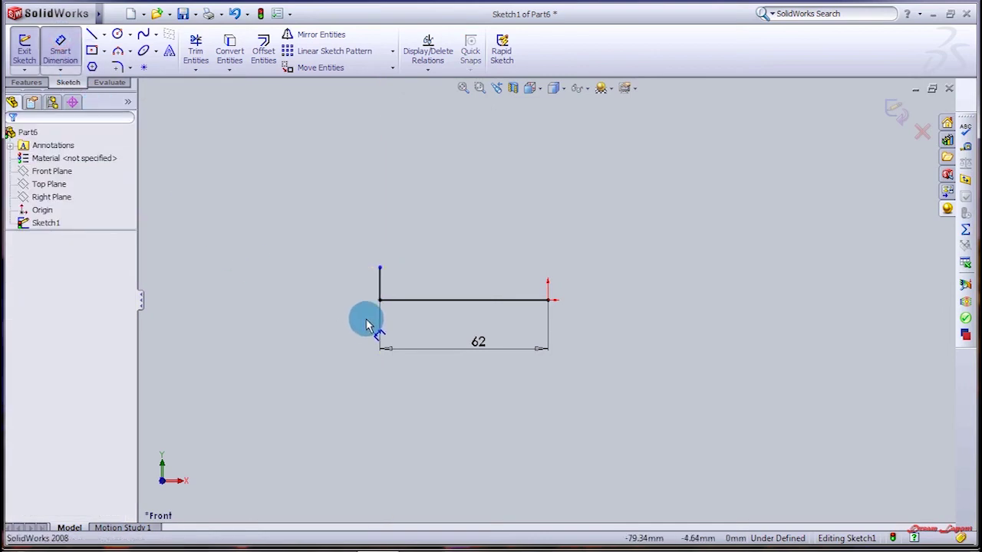
left_click(381, 284)
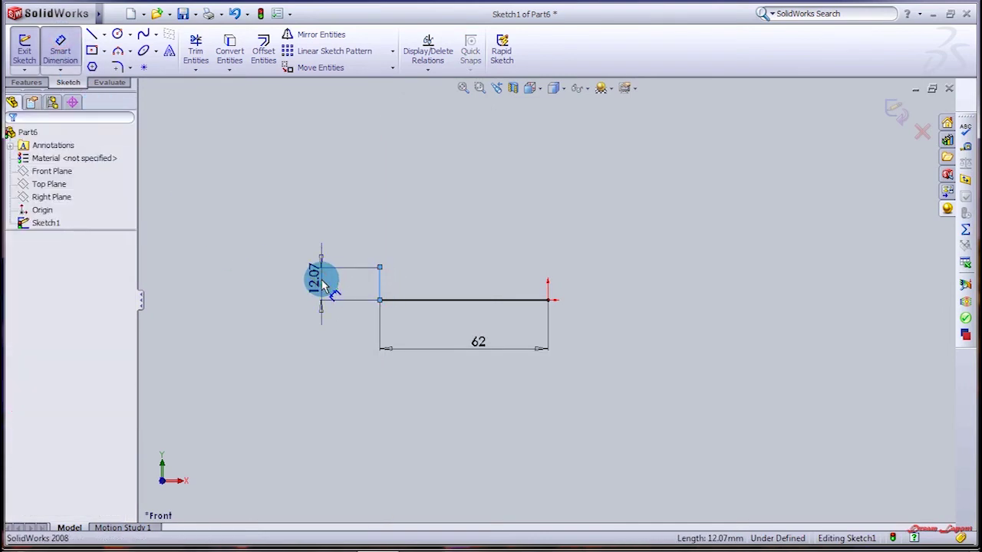
left_click(322, 285)
type("10")
key("Return")
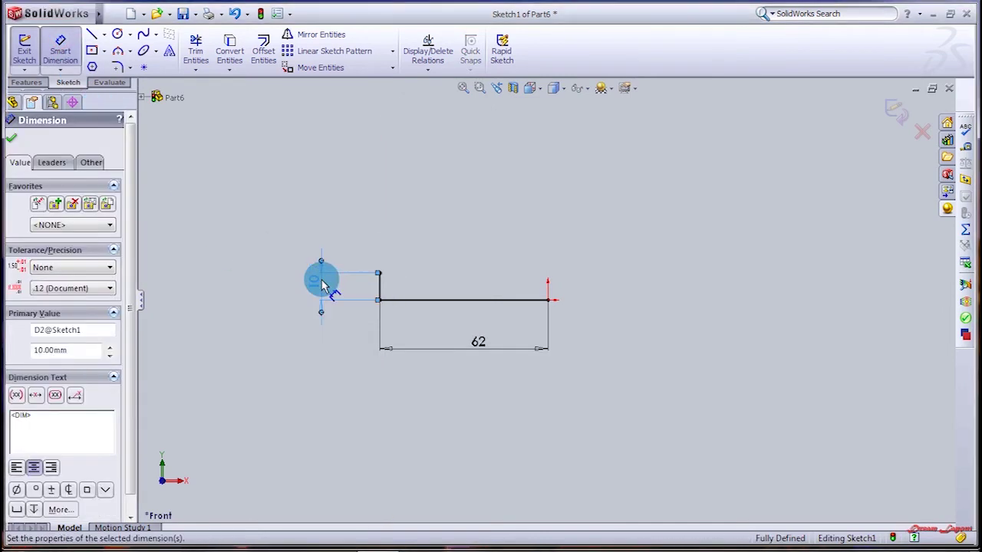
Step: Draw a vertical centerline upward from the origin
left_click(102, 34)
left_click(548, 299)
left_click(548, 144)
key("Escape")
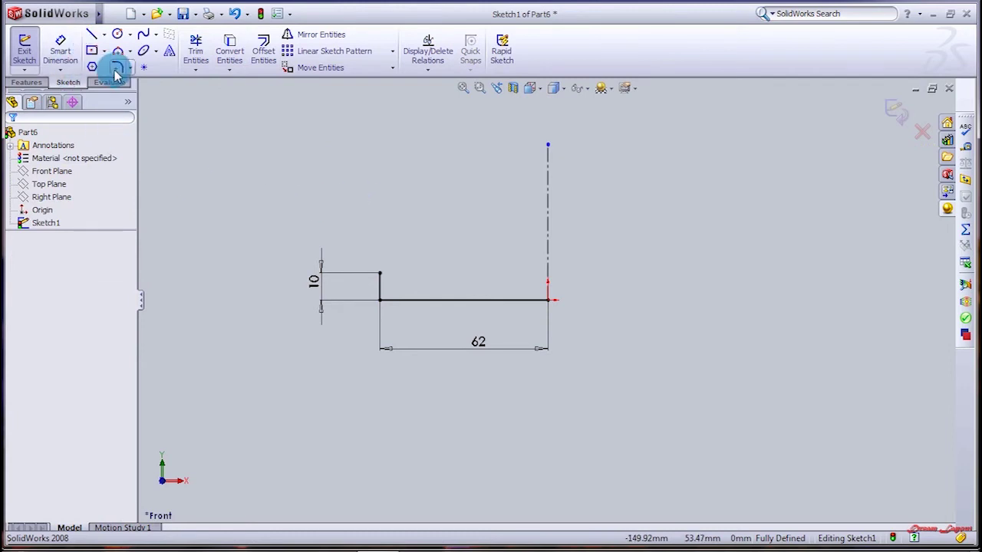
Step: Start a spline from the top of the upright with a second point
left_click(143, 33)
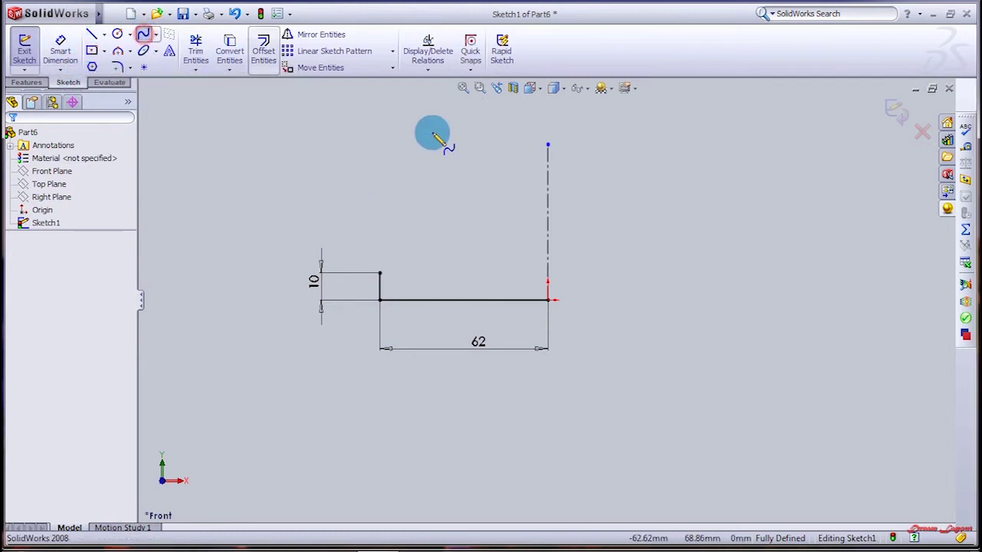
left_click(378, 273)
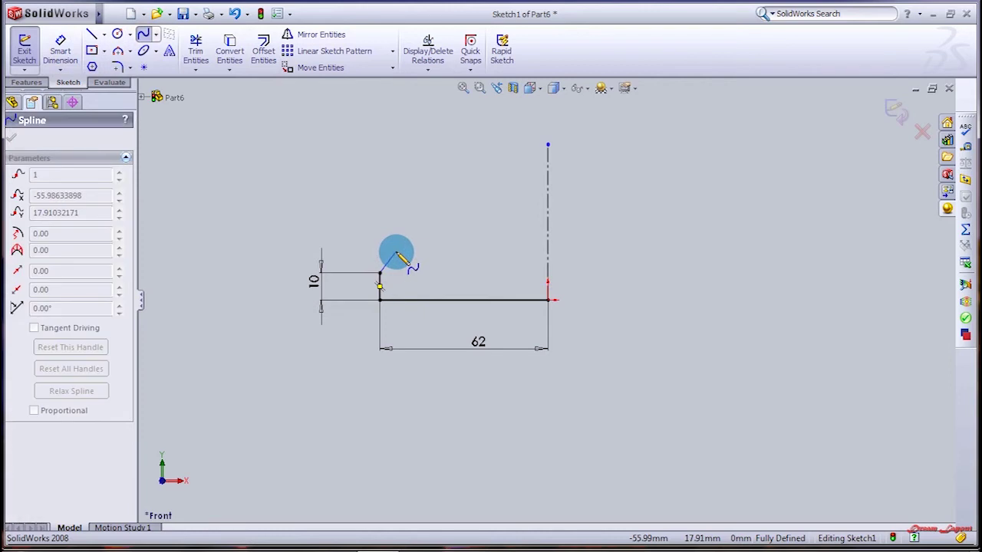
left_click(395, 263)
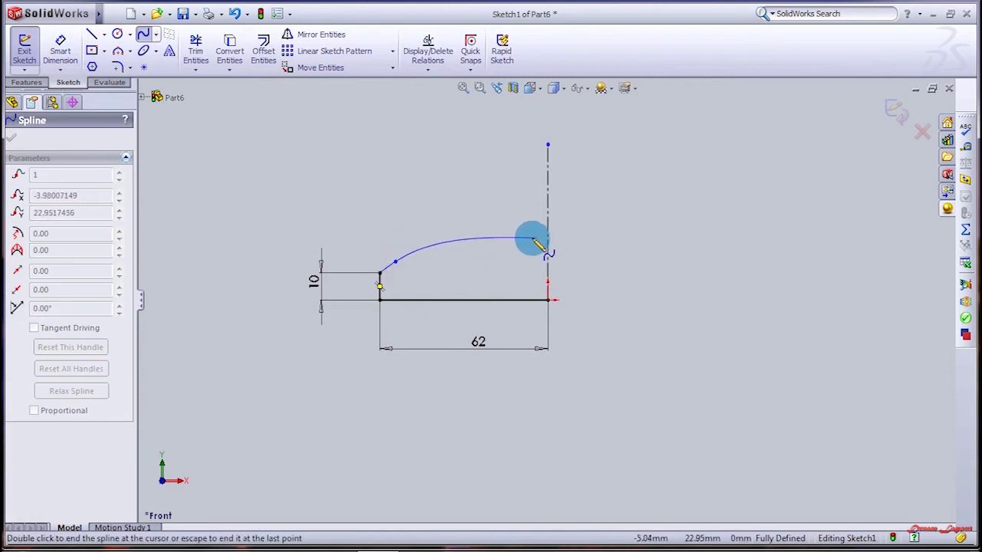
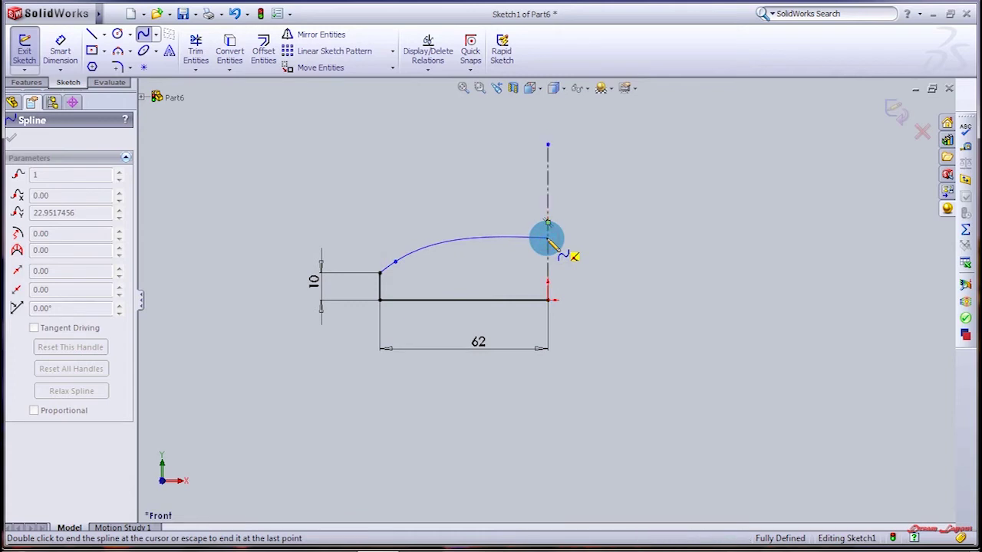
Step: End the spline, then draw a short vertical riser and a small half-round arc above it
double_click(547, 239)
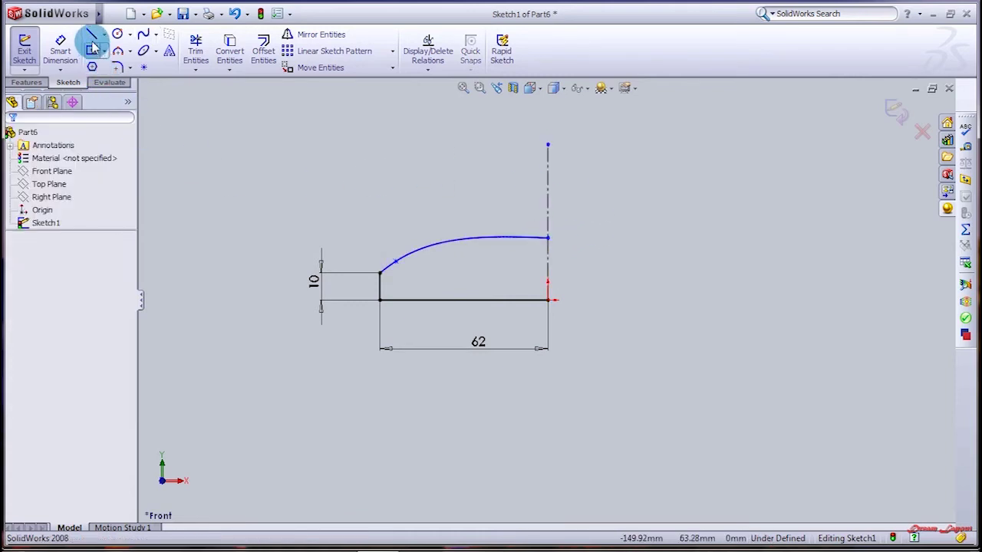
left_click(91, 35)
left_click(523, 238)
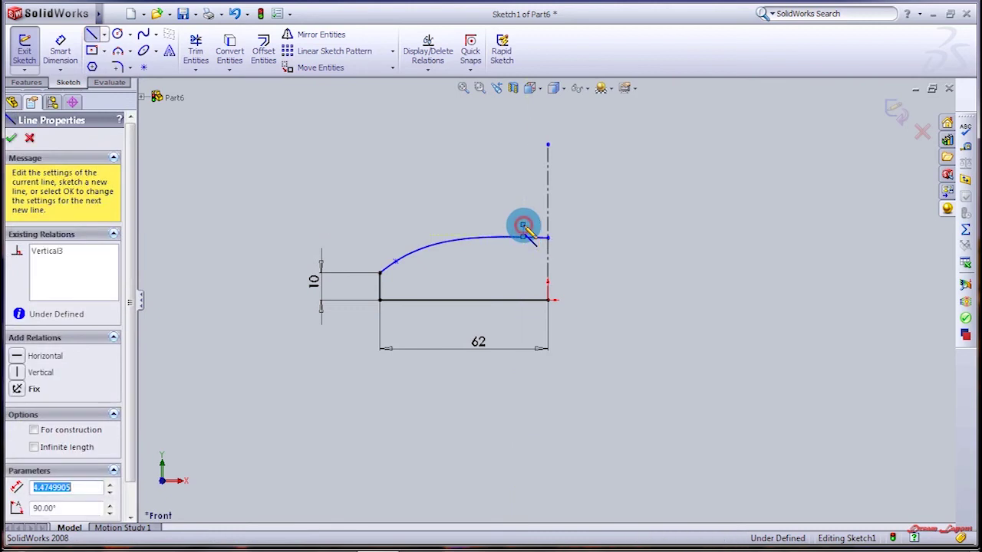
left_click(524, 225)
left_click(118, 50)
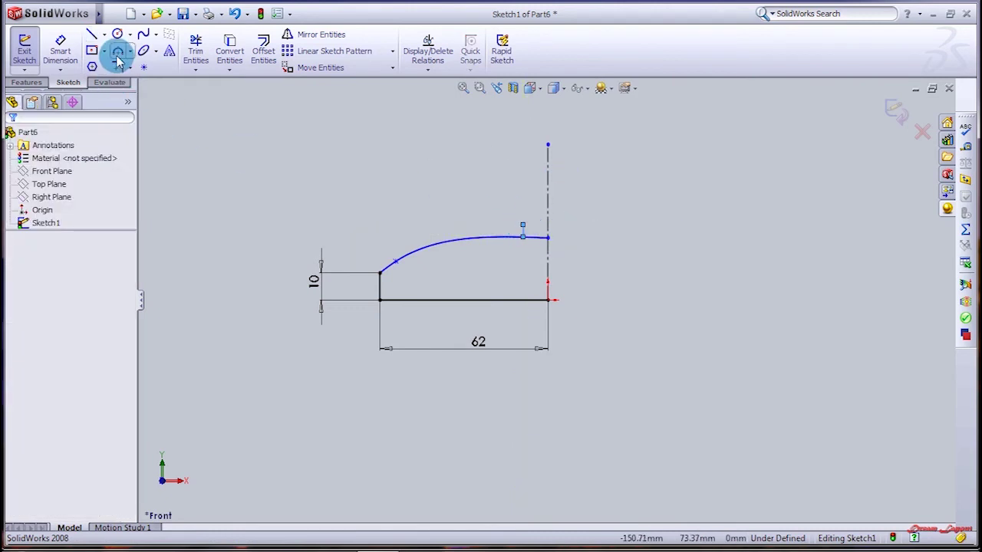
left_click(523, 227)
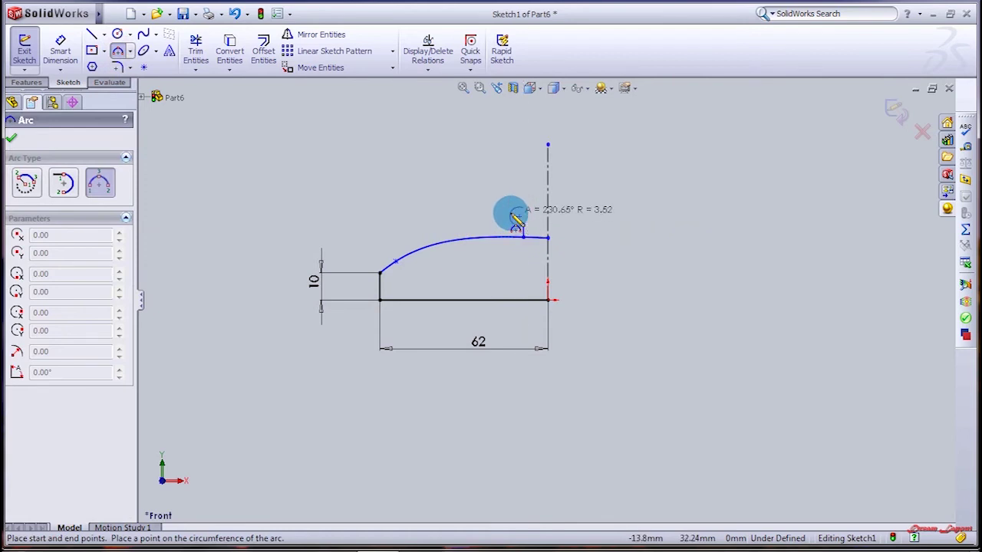
left_click(519, 218)
key("Escape")
Step: Draw a horizontal line from the arc's upper end over to the centreline
left_click(91, 34)
left_click(523, 217)
left_click_drag(522, 211, 547, 207)
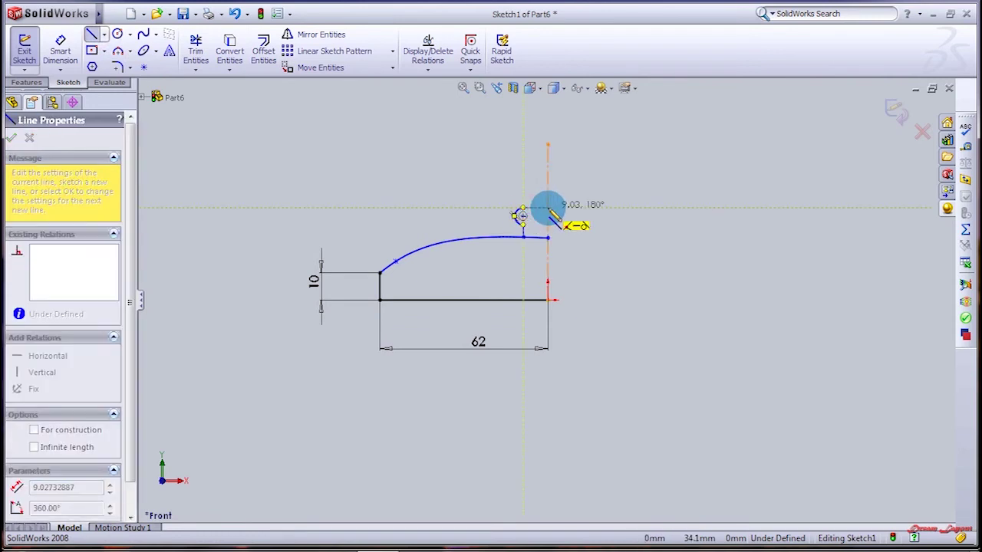
left_click(546, 208)
key("Escape")
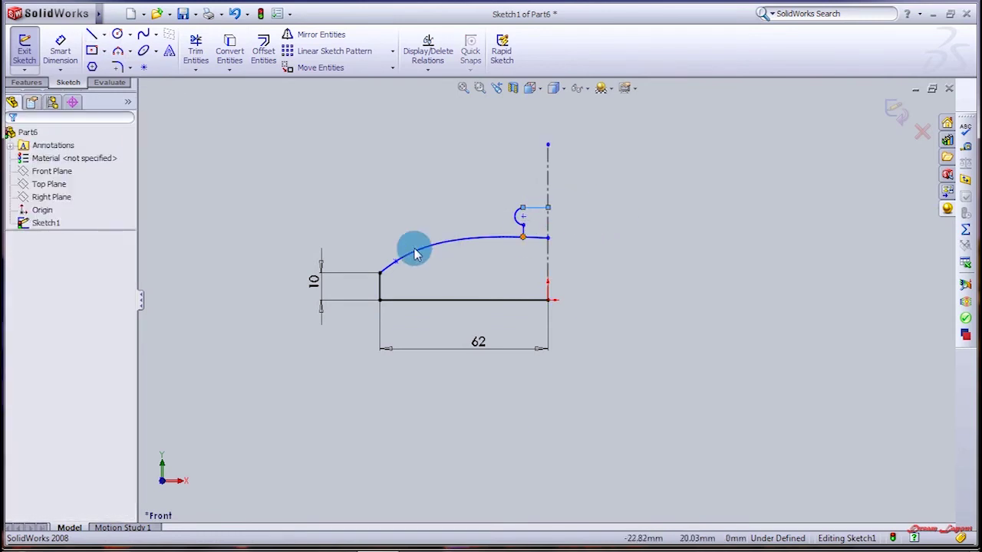
Step: Trim off the spline's leftover end past the riser
left_click(198, 44)
left_click(532, 237)
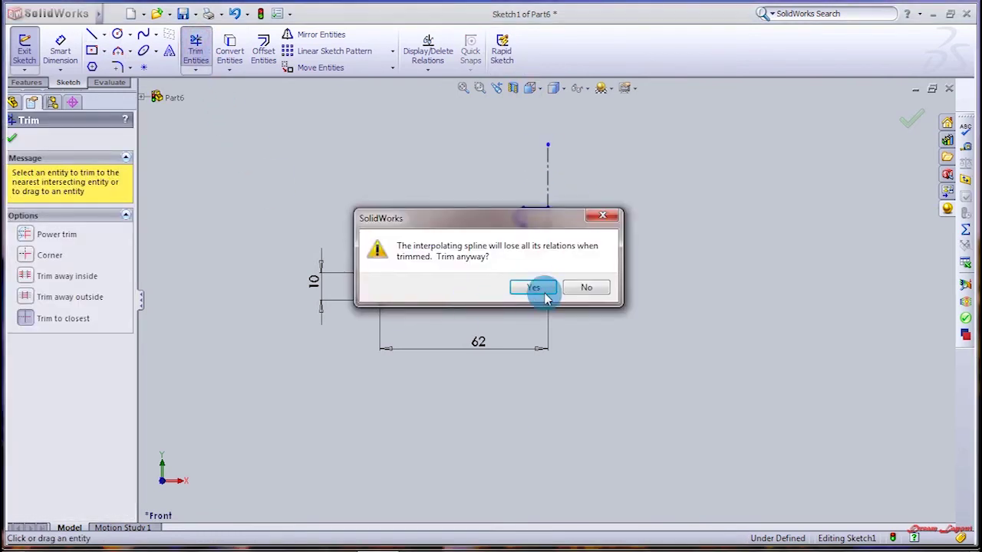
left_click(537, 287)
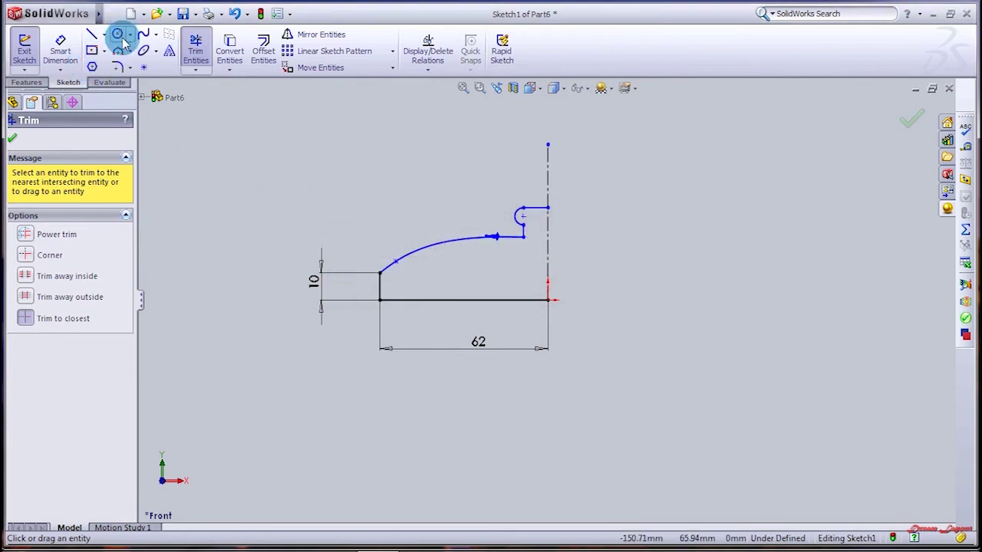
left_click(91, 35)
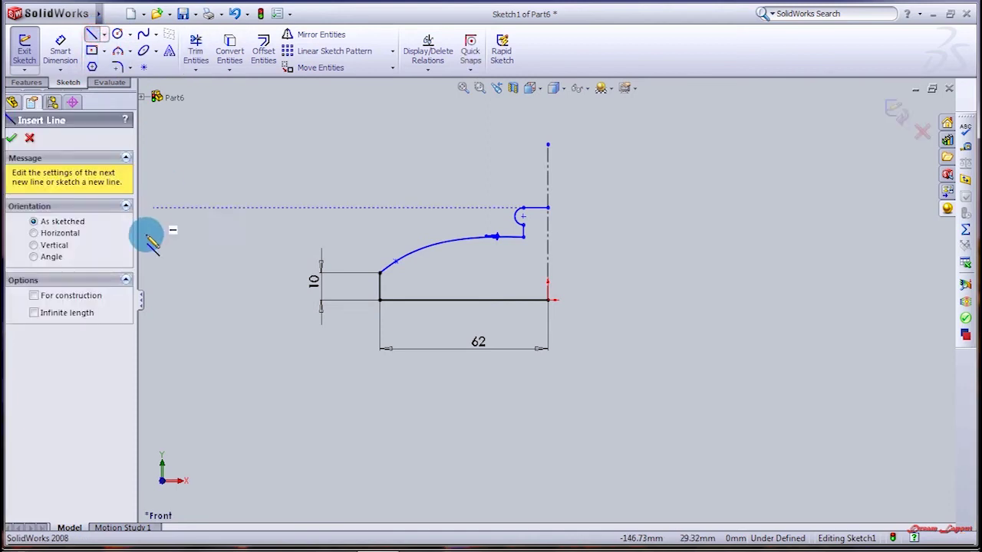
Step: Draw a horizontal construction line across the base, dimensioned 5 mm from the bottom line
left_click(32, 297)
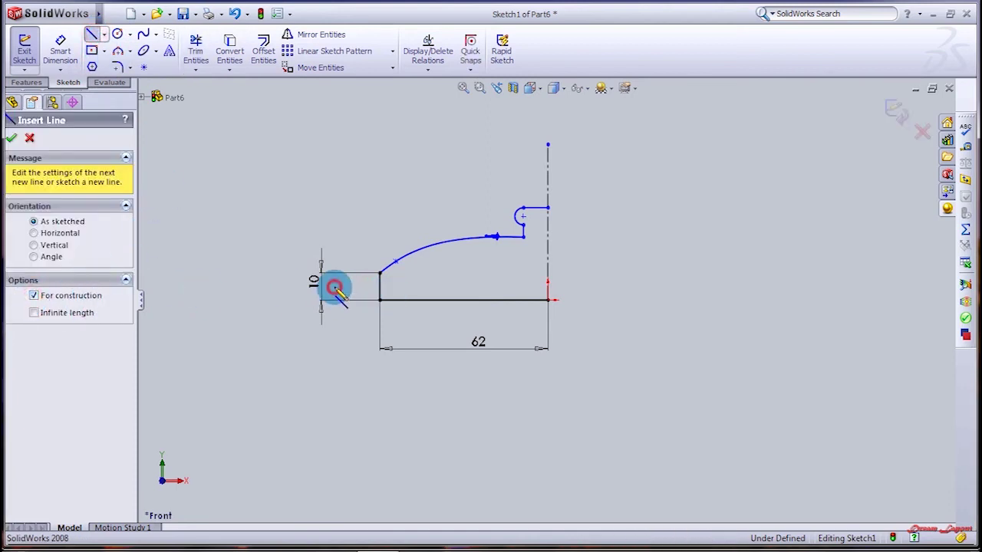
left_click_drag(334, 288, 612, 286)
key("Escape")
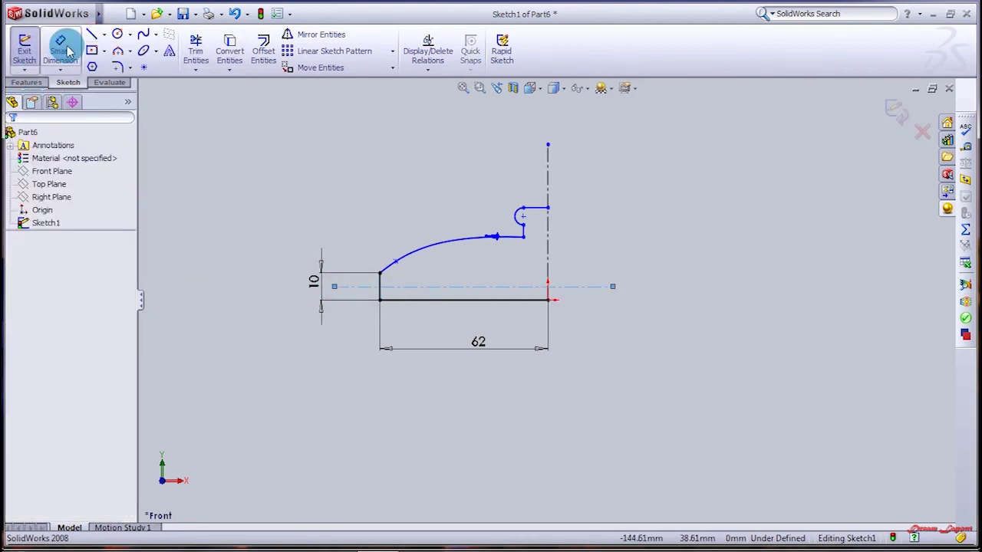
left_click(67, 51)
left_click(449, 299)
left_click(577, 289)
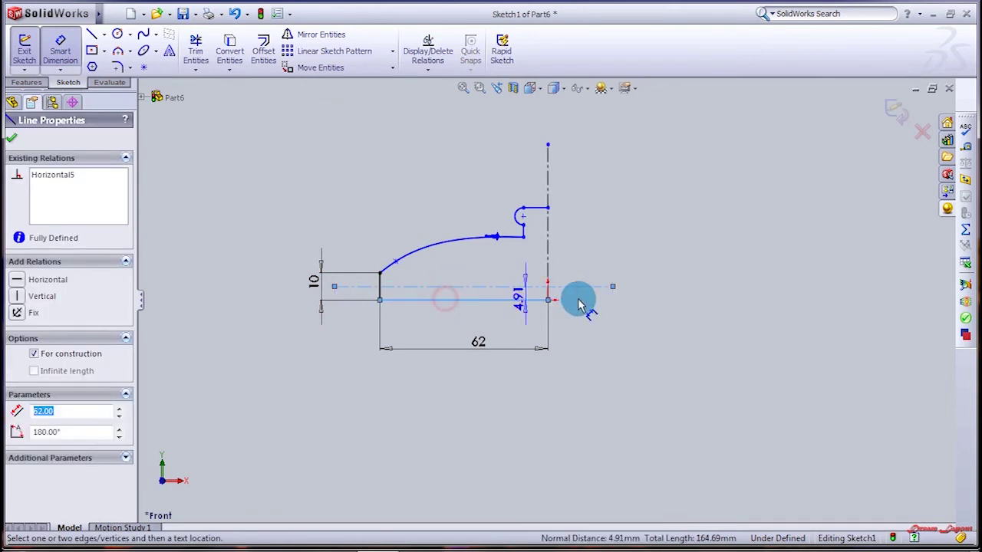
left_click(644, 301)
type("5")
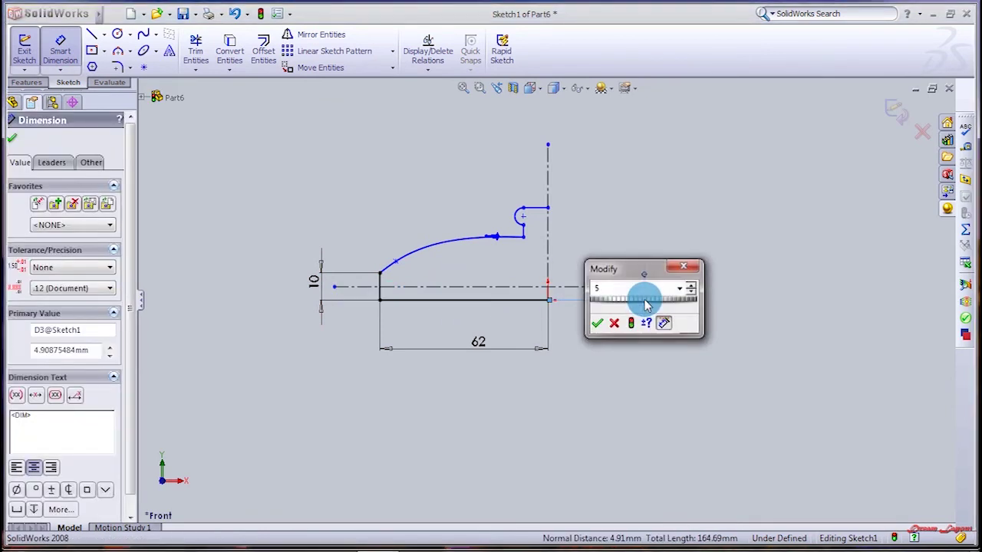
key("Return")
scroll(395, 273, "down", 2)
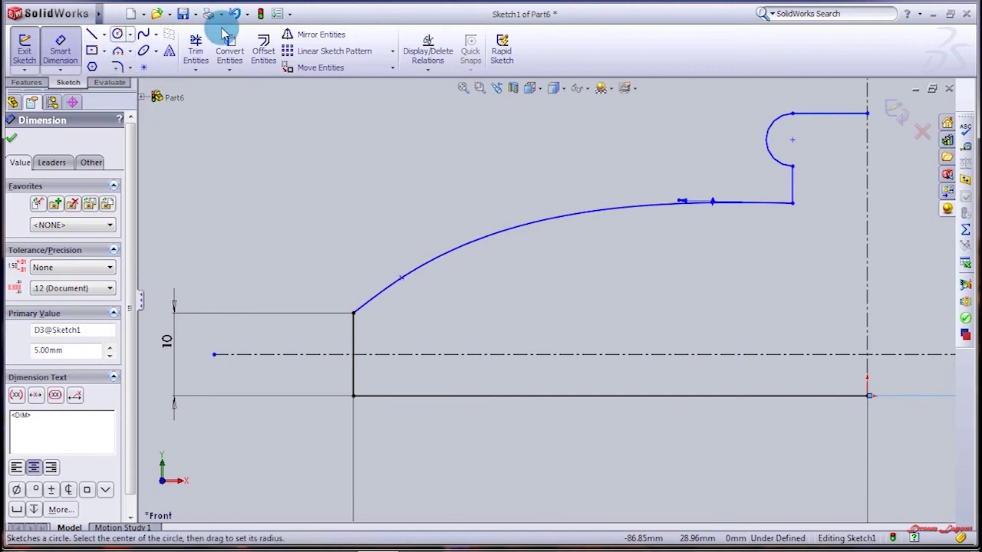
Step: Offset that line 1 mm upward and make the copy construction geometry
left_click(262, 46)
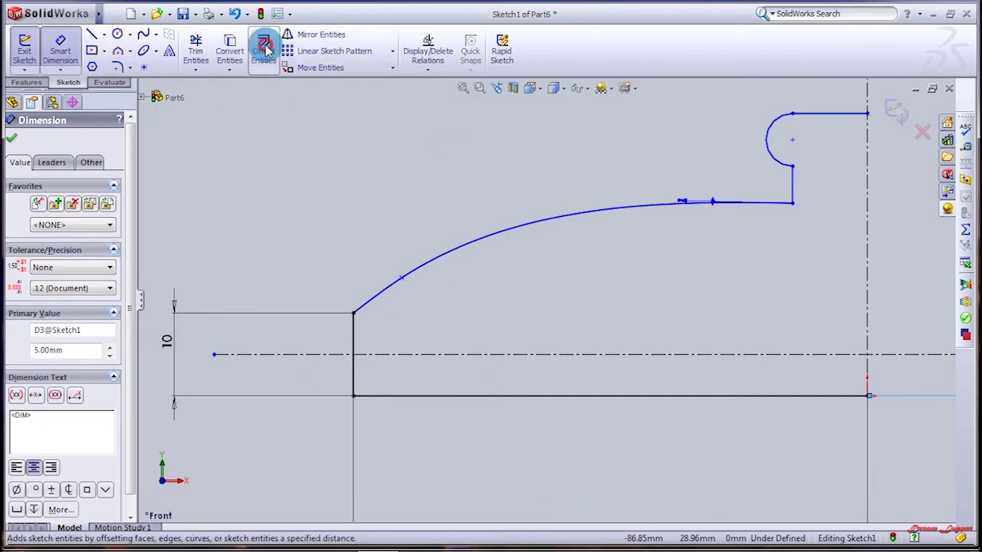
left_click(438, 354)
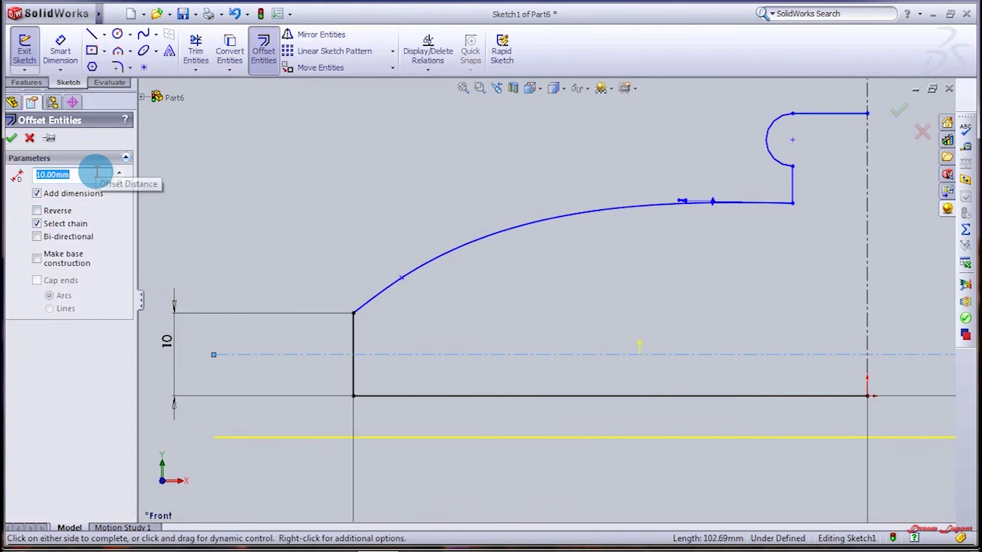
type("1")
left_click(37, 210)
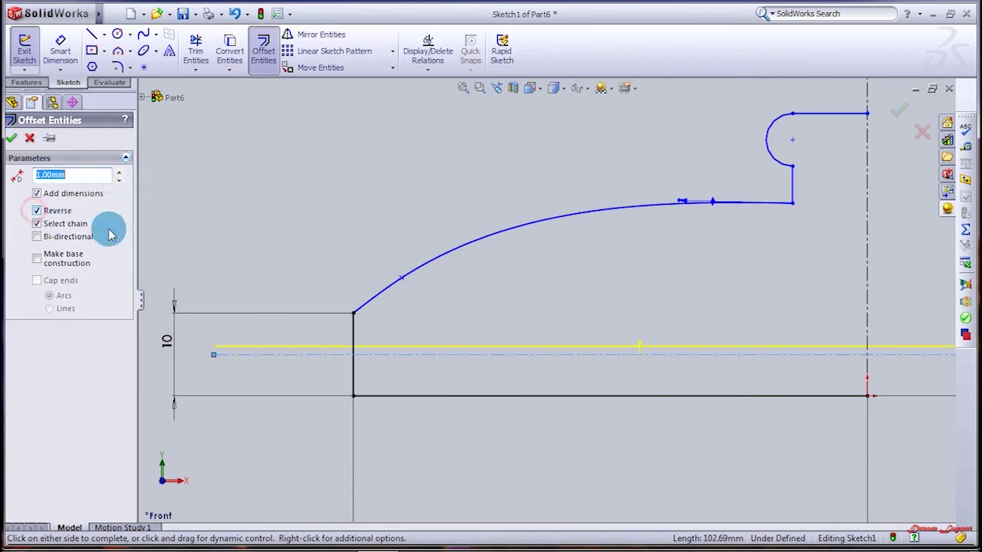
left_click(9, 137)
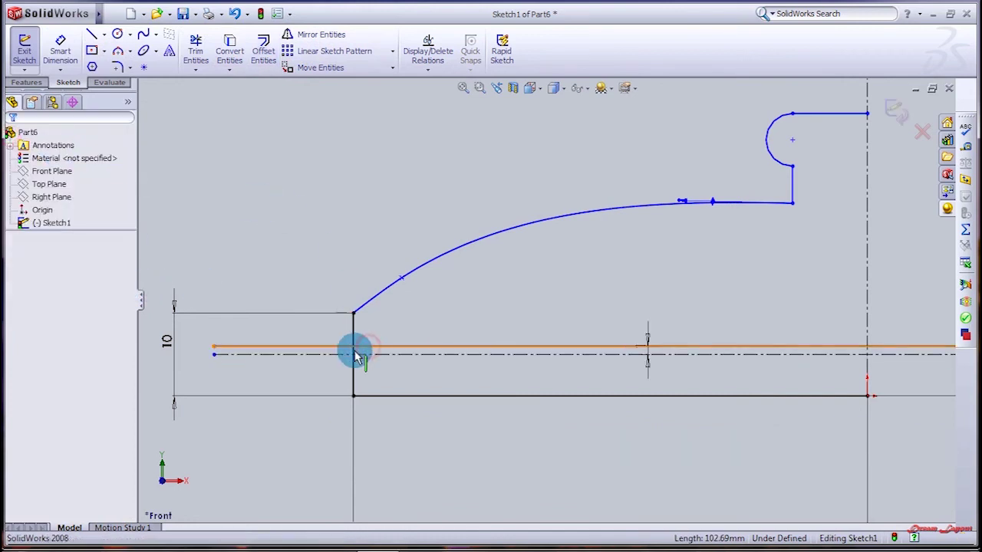
left_click(360, 354)
left_click(49, 351)
left_click(306, 234)
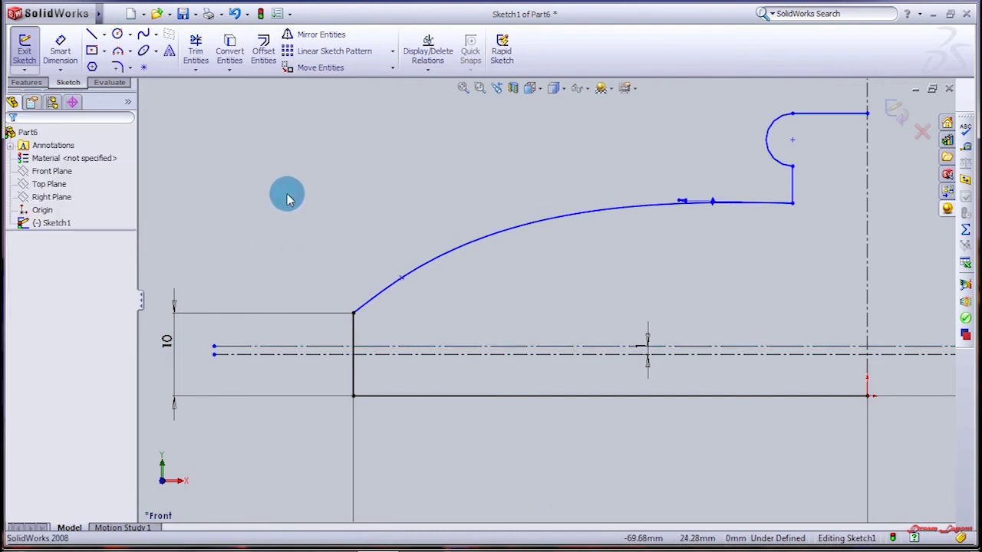
Step: Draw a small 3-point arc between the two construction lines, bulging into the left edge
left_click(129, 69)
scroll(384, 322, "down", 3)
scroll(372, 407, "down", 2)
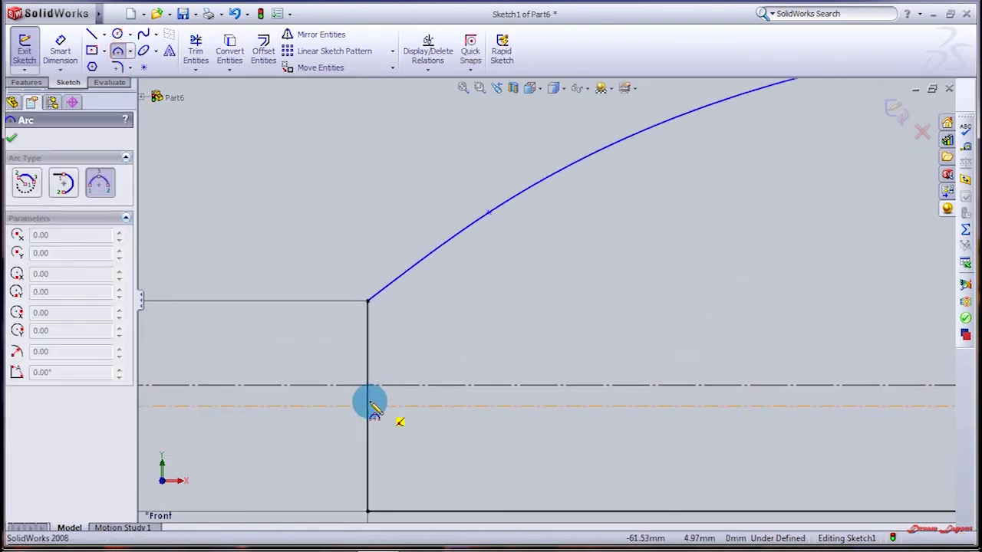
scroll(370, 393, "down", 3)
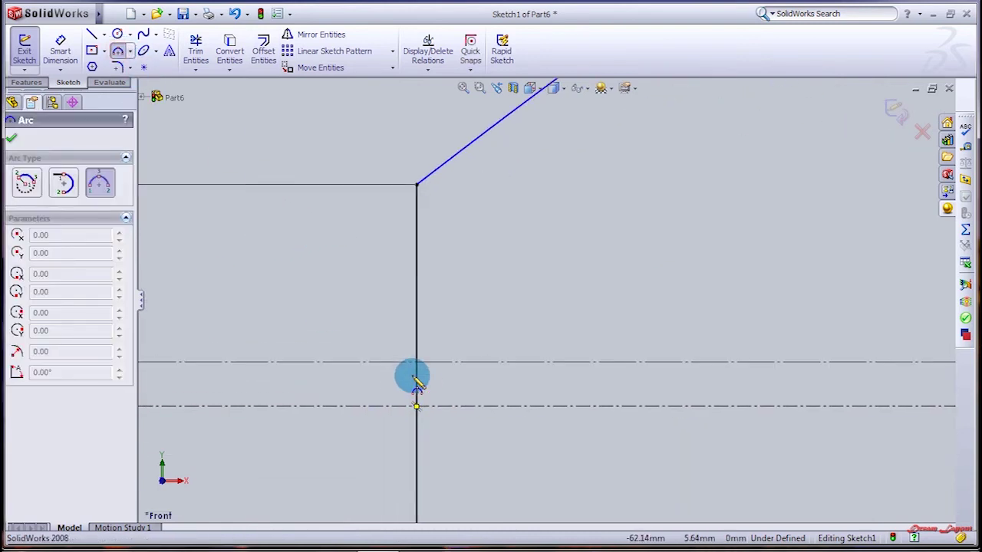
left_click(416, 405)
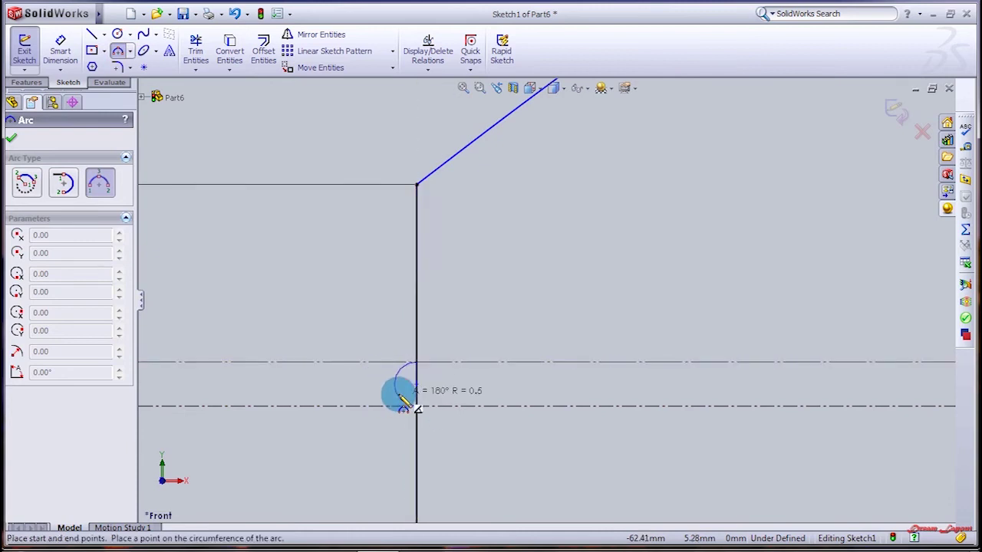
left_click(399, 397)
left_click(11, 138)
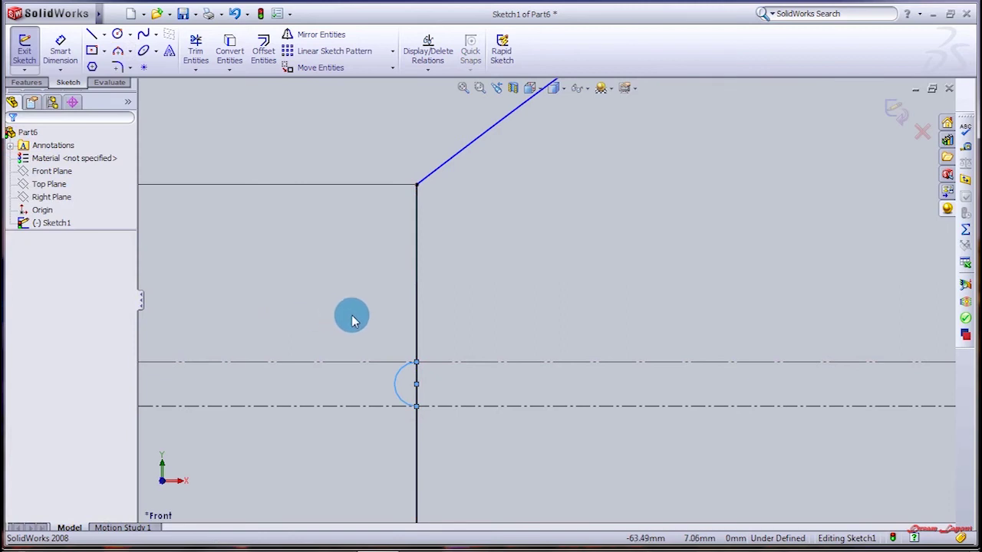
scroll(329, 309, "up", 4)
scroll(381, 305, "up", 1)
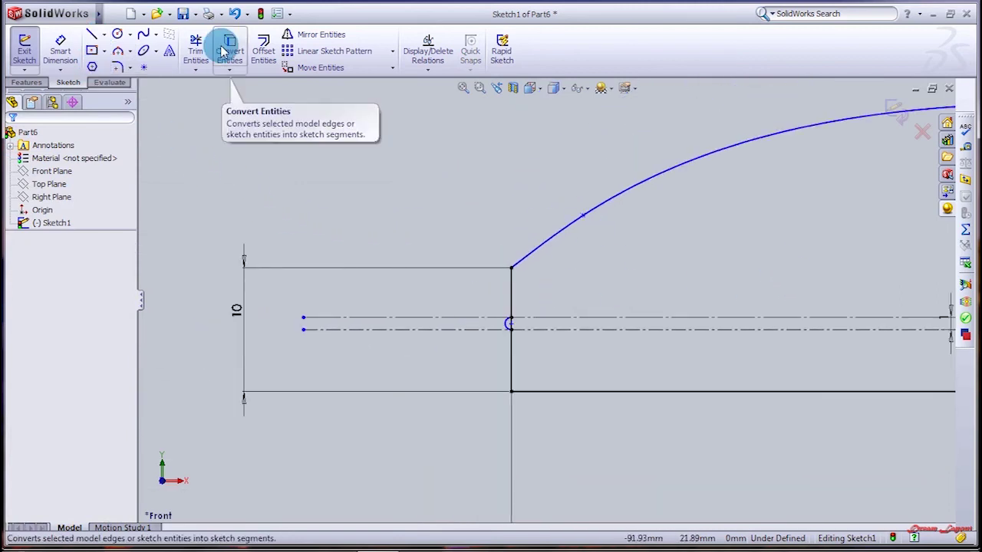
Step: Trim the edge segment between the arc's ends, accepting loss of the midpoint relation
left_click(196, 48)
scroll(529, 334, "down", 3)
scroll(471, 291, "down", 3)
left_click(595, 311)
left_click(533, 293)
scroll(716, 332, "up", 1)
scroll(780, 333, "up", 3)
scroll(843, 300, "up", 2)
scroll(790, 299, "up", 1)
Step: Draw a vertical line down the centreline to the base to close the profile
left_click(91, 35)
left_click_drag(616, 177, 616, 322)
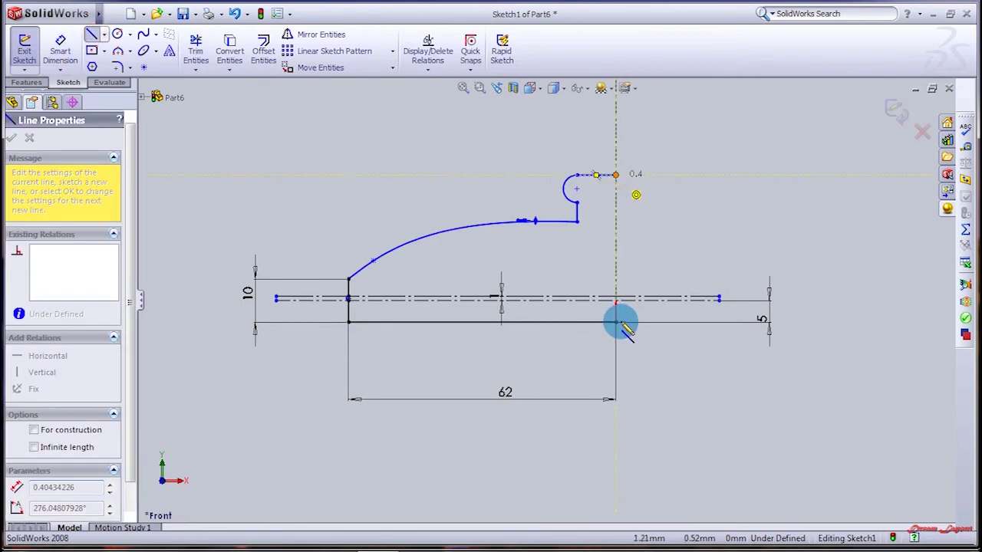
key("Escape")
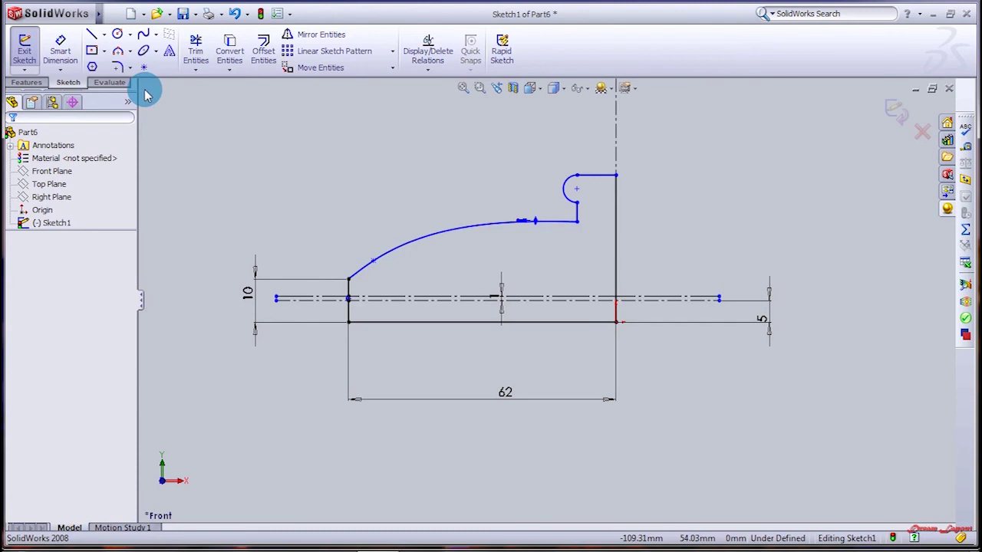
Step: Revolve the half-profile 360° about the vertical centreline into Revolve1
left_click(26, 82)
left_click(98, 34)
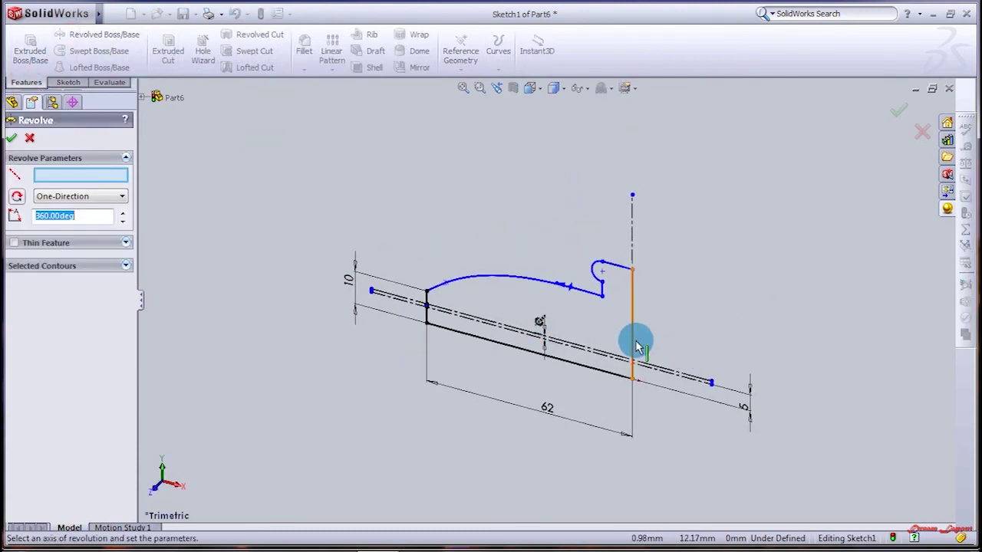
left_click(11, 139)
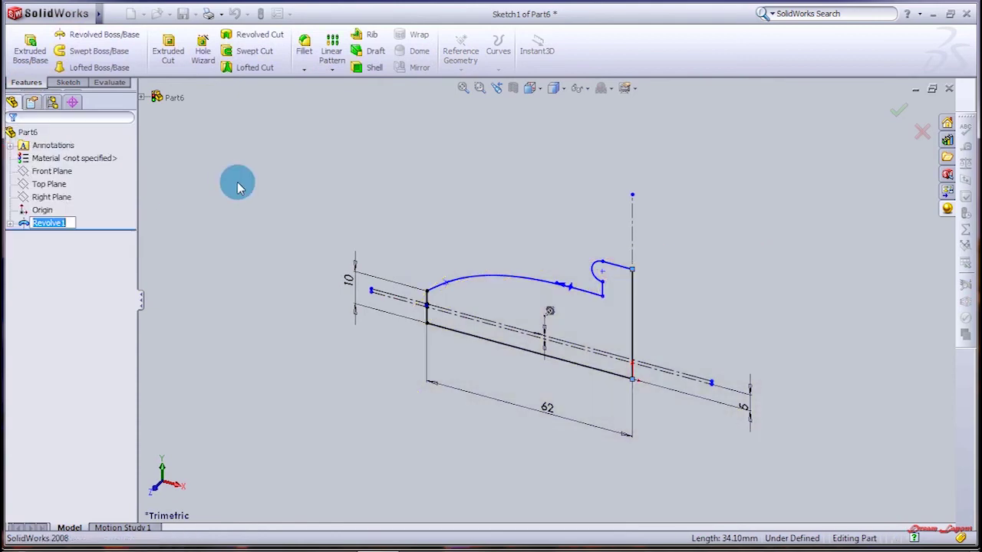
mouse_move(276, 247)
middle_mouse_down()
mouse_move(313, 205)
mouse_move(307, 237)
mouse_move(351, 263)
mouse_move(357, 283)
mouse_move(445, 182)
mouse_move(386, 166)
middle_mouse_up()
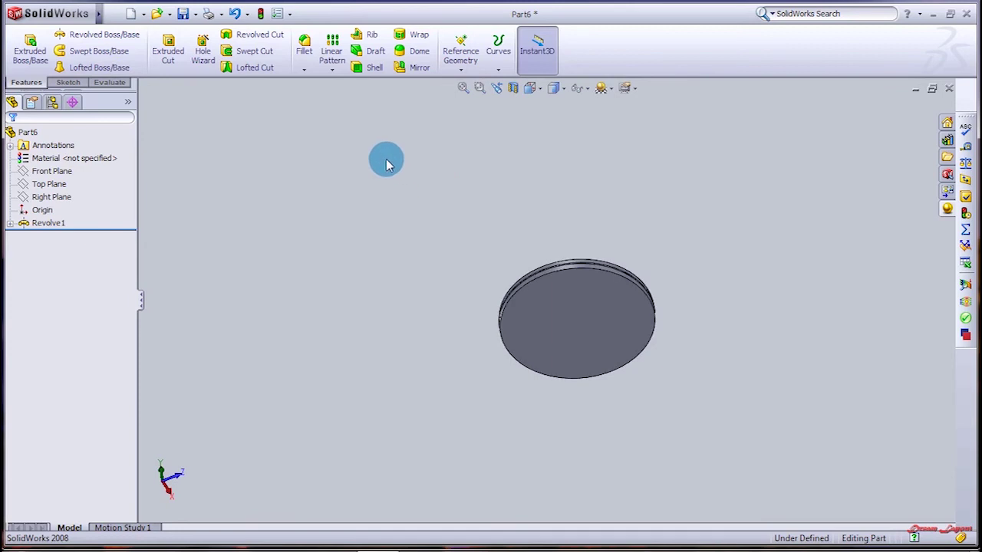
Step: Shell the lid with 5 mm walls, removing its flat underside face
left_click(363, 70)
left_click(588, 301)
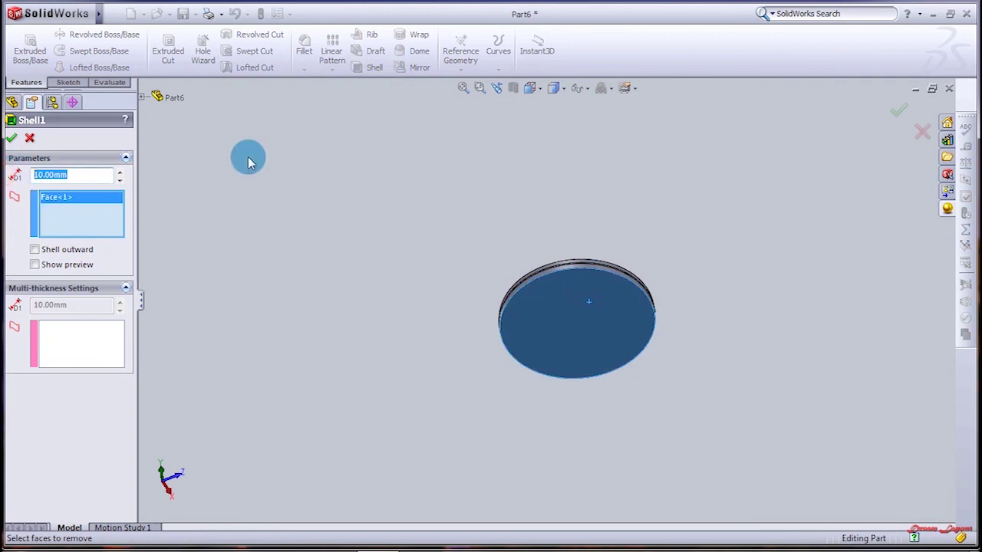
left_click(35, 269)
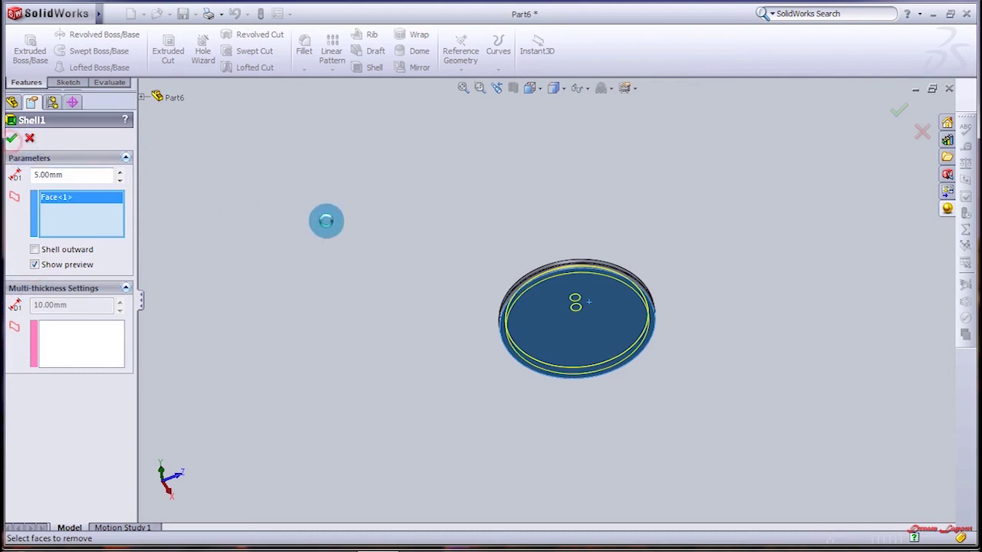
mouse_move(460, 259)
middle_mouse_down()
mouse_move(377, 382)
mouse_move(460, 392)
middle_mouse_up()
Step: Assign Cast Stainless Steel from the Steel materials to the lid
right_click(30, 158)
left_click(66, 169)
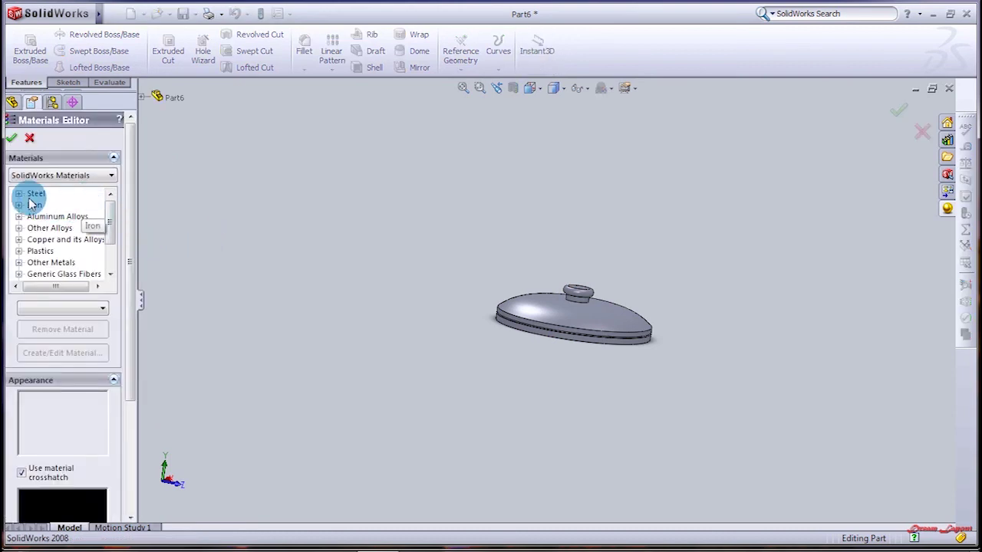
double_click(31, 196)
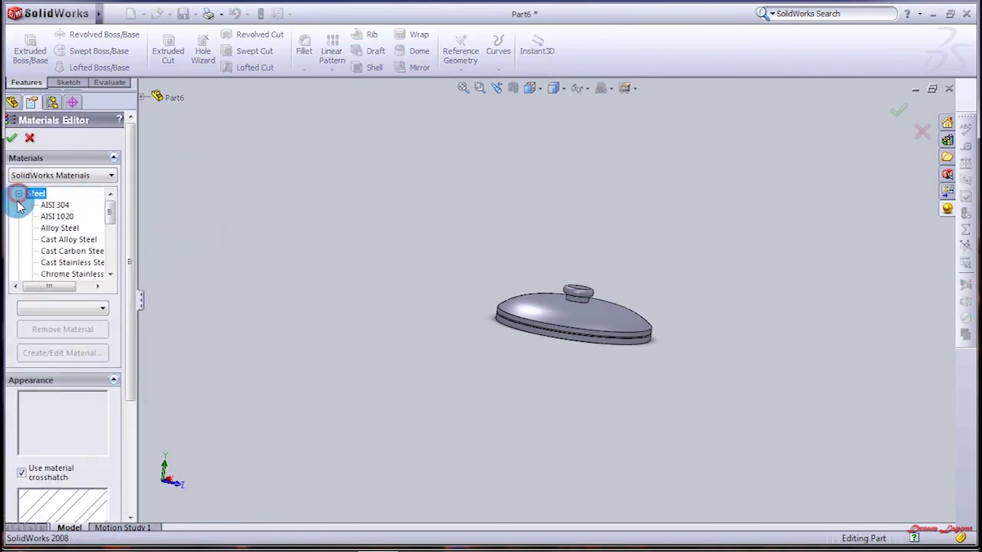
left_click(71, 262)
left_click(12, 138)
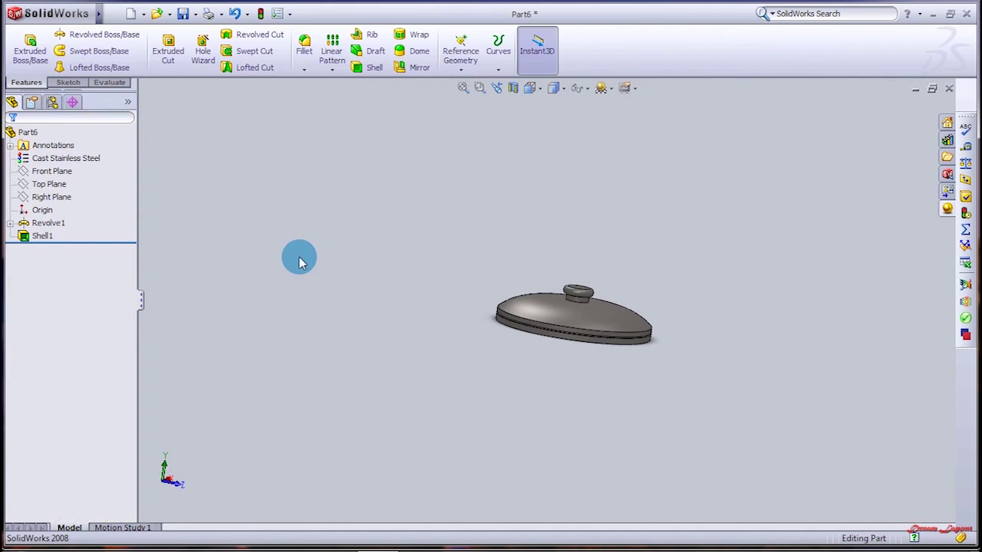
middle_click_drag(299, 261, 314, 302)
Step: Set the display style to Shaded without edges
left_click(562, 89)
left_click(554, 127)
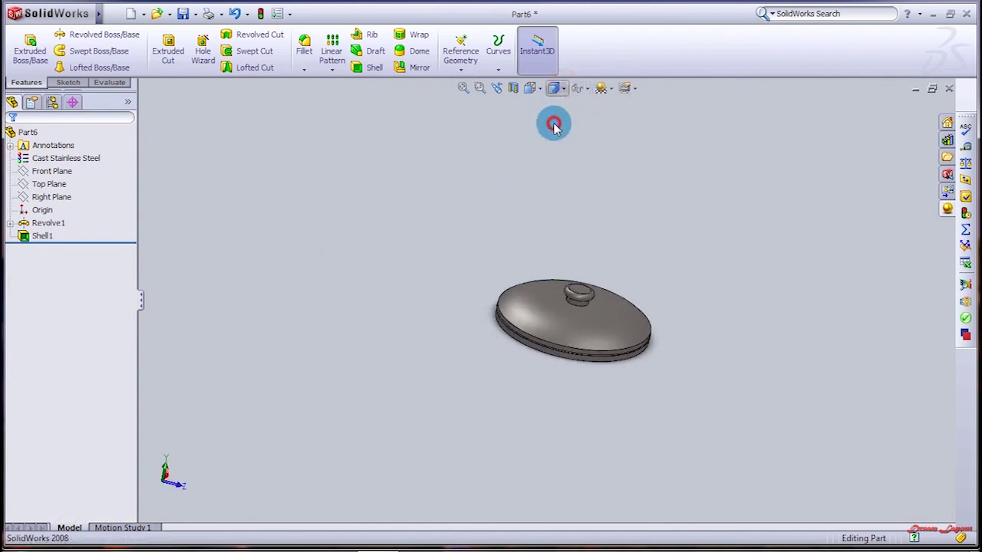
middle_click_drag(345, 241, 387, 235)
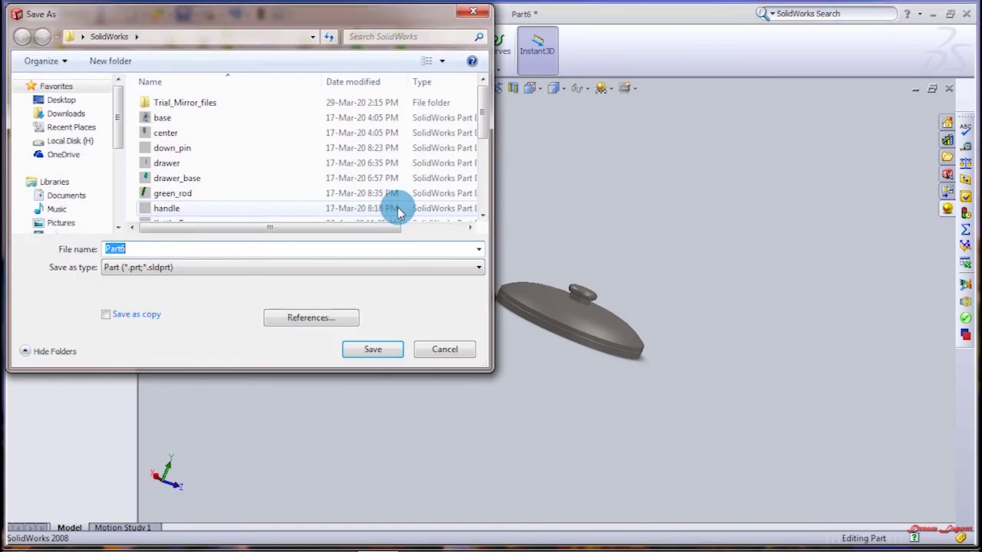
Step: Save the part as Kettle_top
type("Ke")
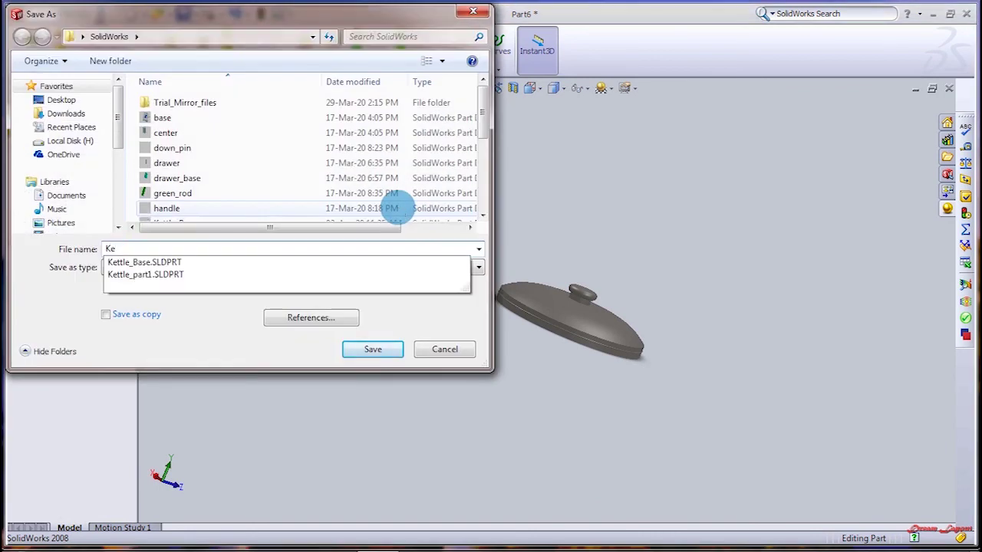
key("BackSpace")
key("BackSpace")
key("BackSpace")
type("tle_")
type("top")
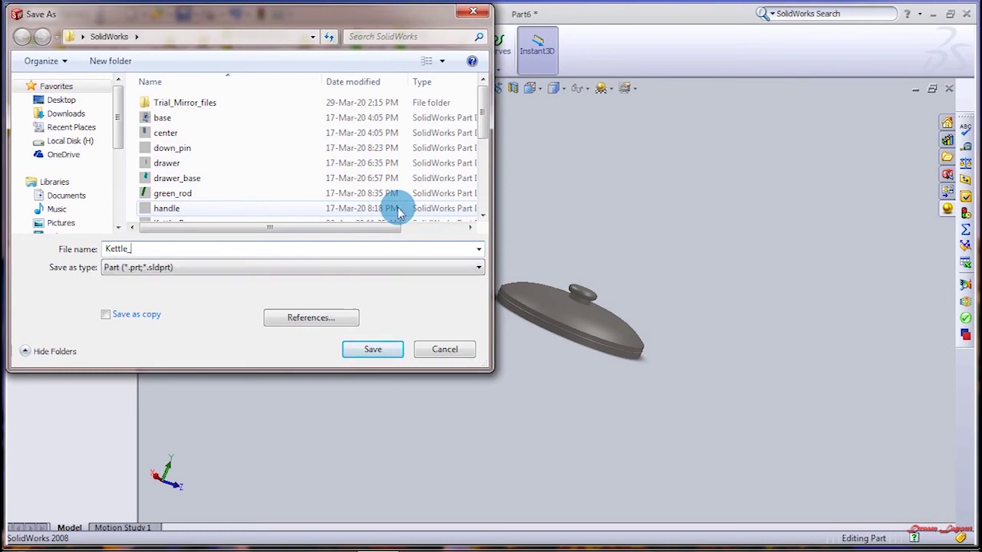
left_click(360, 350)
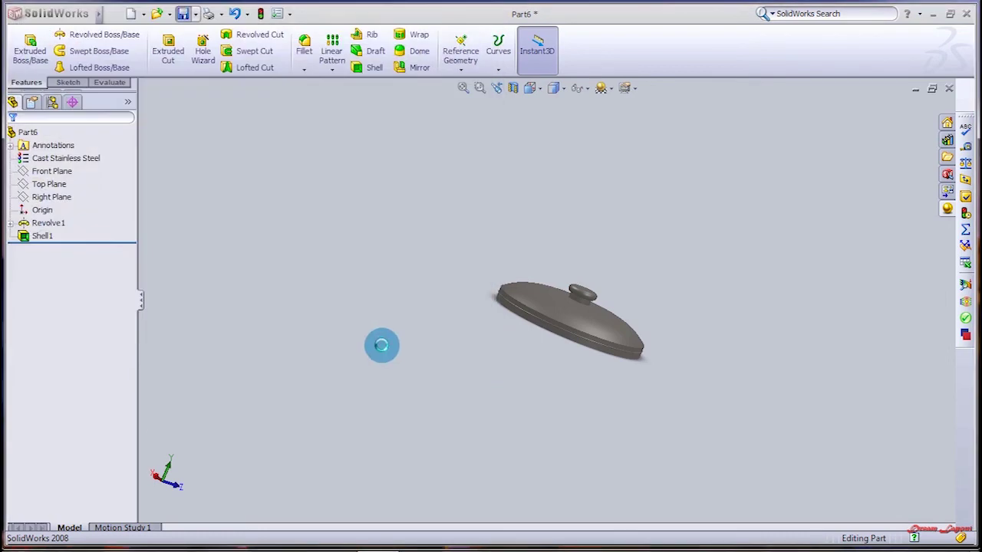
Step: Minimise the Kettle_top window and begin a new document from the File menu
left_click(932, 92)
left_click(132, 14)
left_click(122, 35)
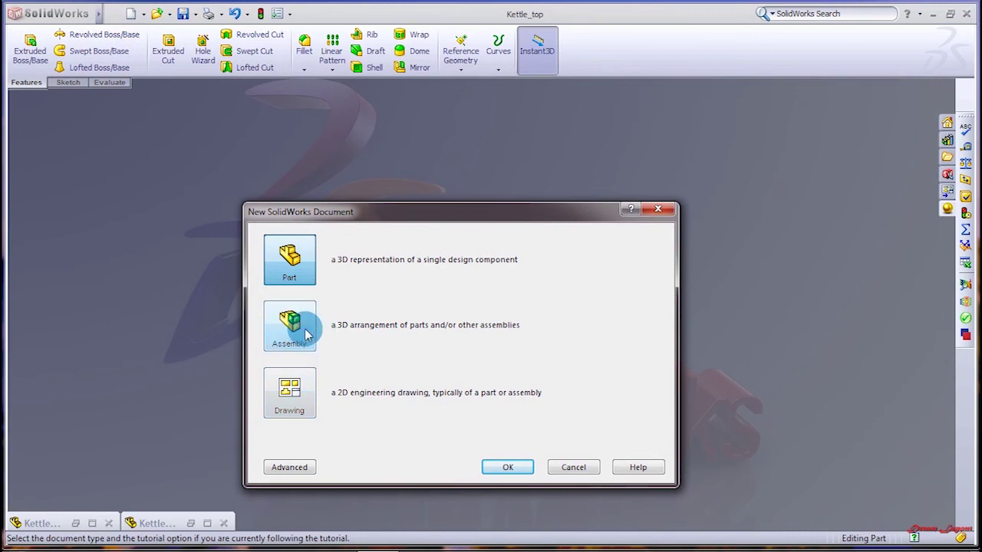
Step: Create a new assembly with Kettle_Base placed at the origin
left_click(507, 467)
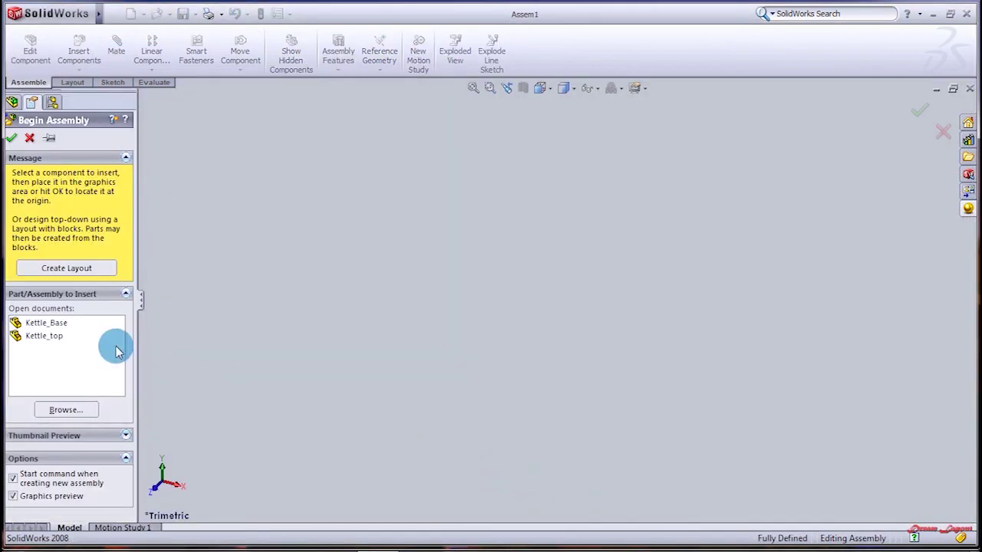
left_click(52, 335)
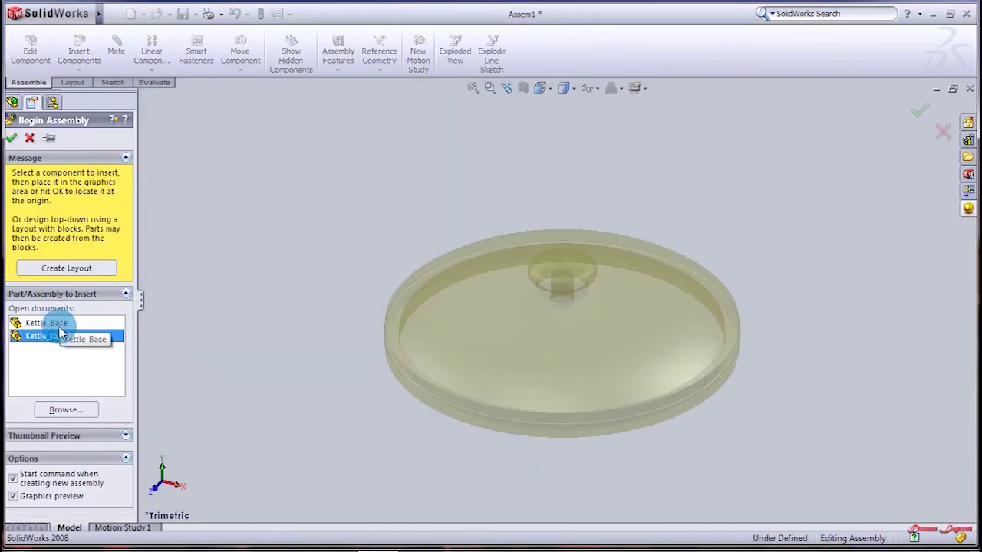
left_click(60, 325)
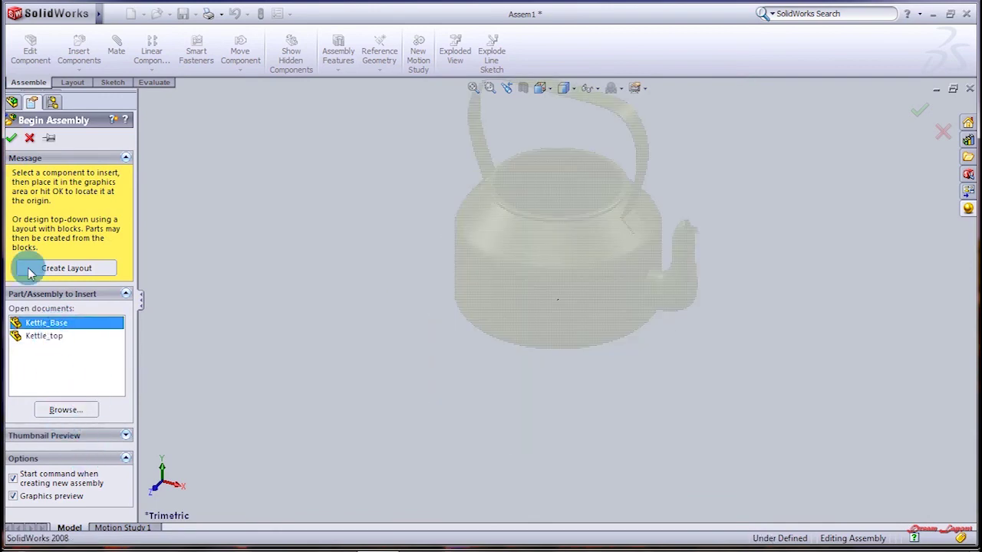
left_click(11, 138)
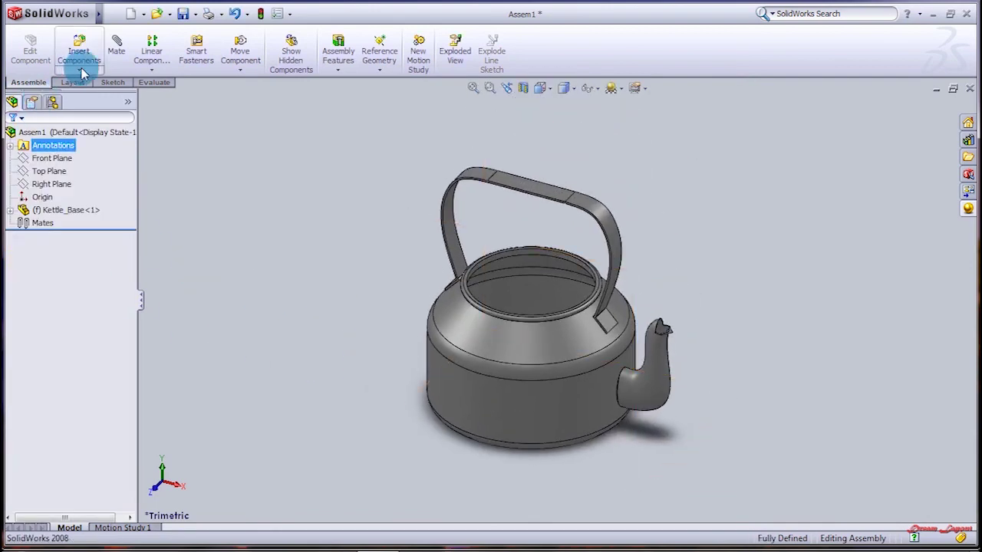
Step: Insert Kettle_top and place it beside the kettle base
left_click(79, 49)
left_click(54, 323)
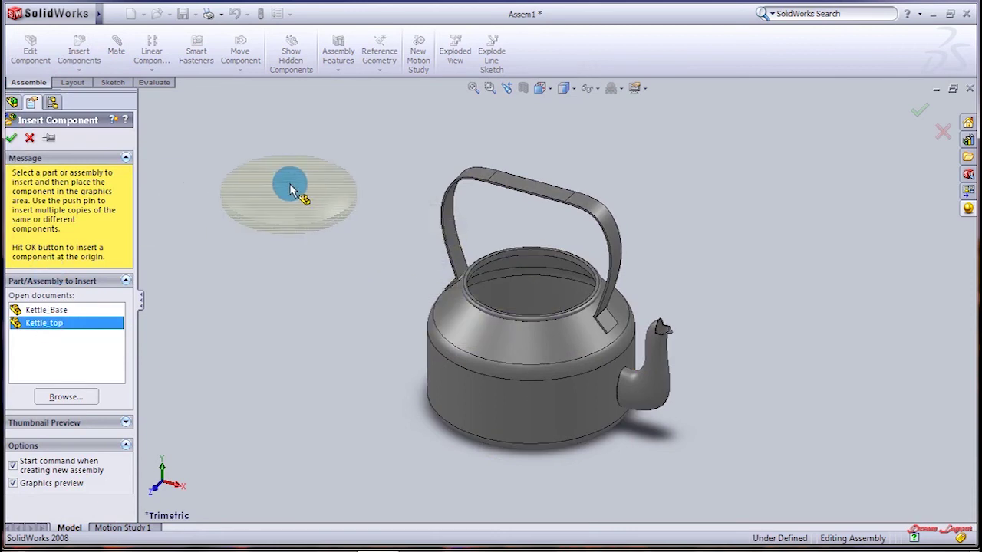
left_click(289, 181)
middle_click_drag(335, 234, 339, 236)
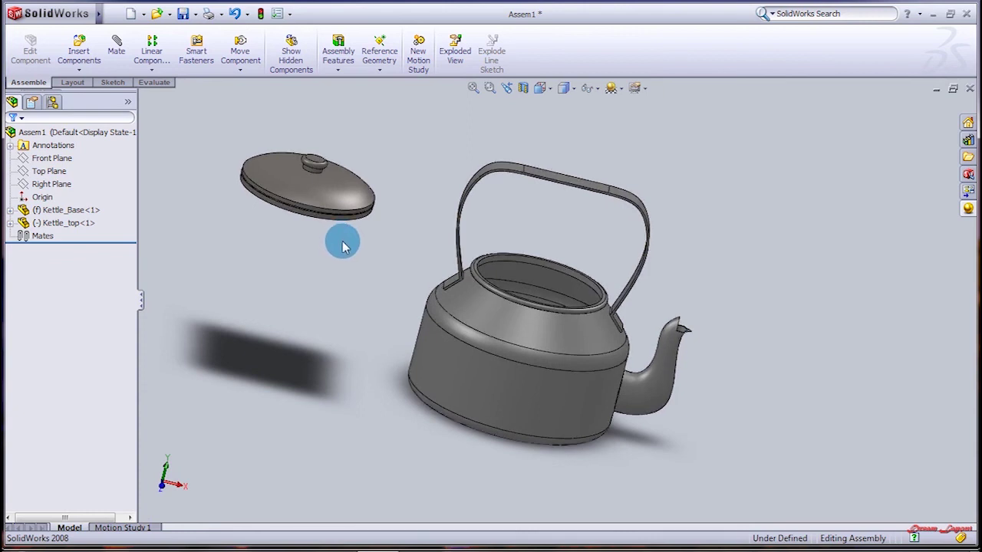
left_click(115, 42)
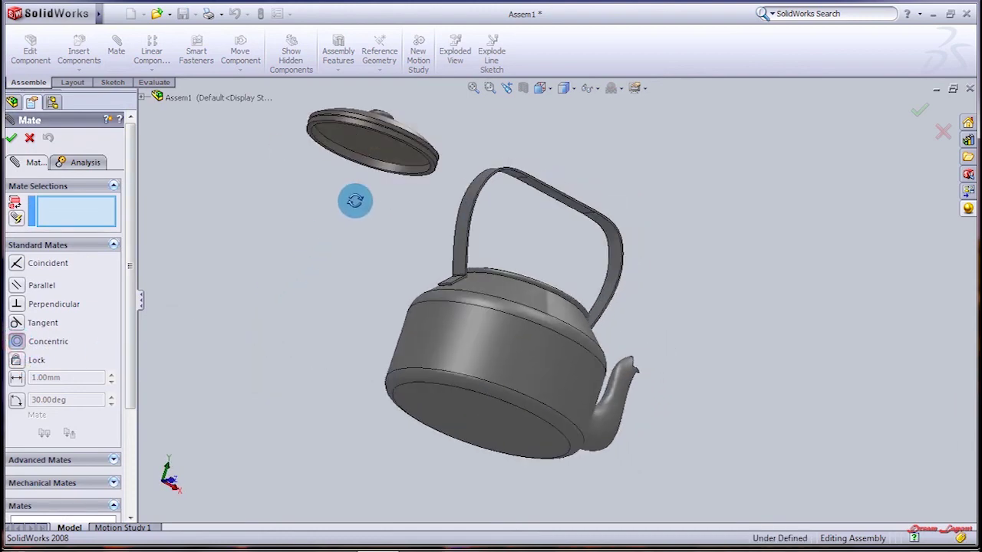
Step: Add a concentric mate between the lid's circular edge and the kettle rim edge
scroll(406, 172, "down", 2)
scroll(414, 168, "down", 3)
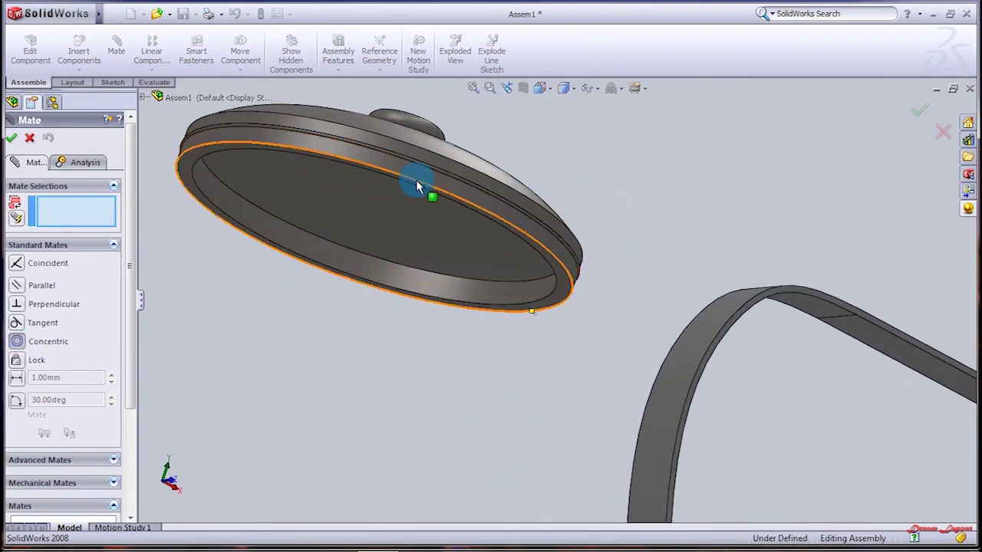
left_click(412, 181)
scroll(565, 266, "up", 3)
scroll(704, 411, "up", 2)
mouse_move(704, 410)
middle_mouse_down()
mouse_move(662, 455)
mouse_move(613, 460)
middle_mouse_up()
scroll(641, 421, "down", 3)
scroll(590, 305, "down", 2)
left_click(567, 293)
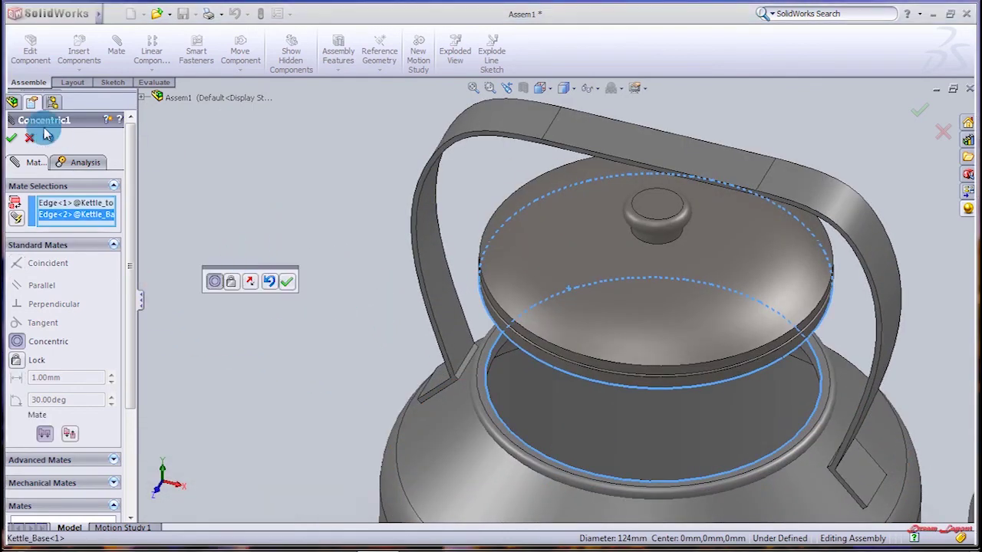
left_click(12, 137)
middle_click_drag(291, 219, 327, 160)
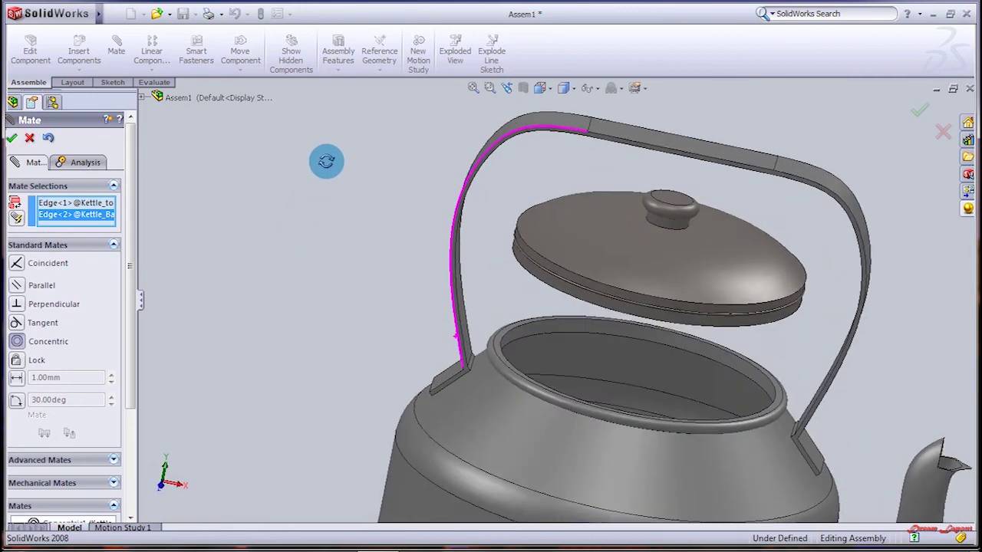
mouse_move(677, 211)
left_mouse_down()
mouse_move(683, 258)
mouse_move(678, 240)
left_mouse_up()
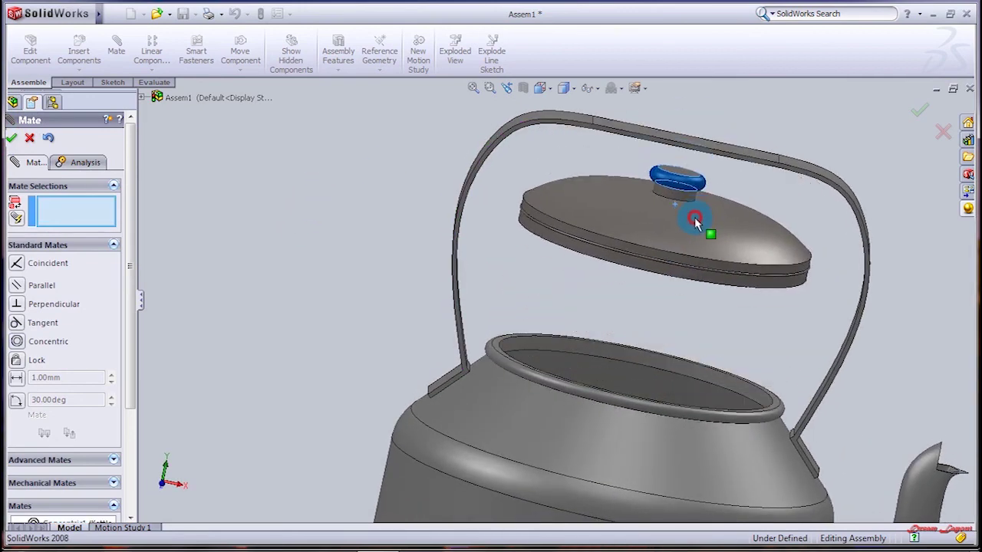
Step: Add a coincident mate between the lid's rim edge and the pot rim edge
mouse_move(278, 272)
middle_mouse_down()
mouse_move(363, 212)
mouse_move(566, 248)
middle_mouse_up()
scroll(565, 255, "down", 5)
scroll(495, 377, "down", 3)
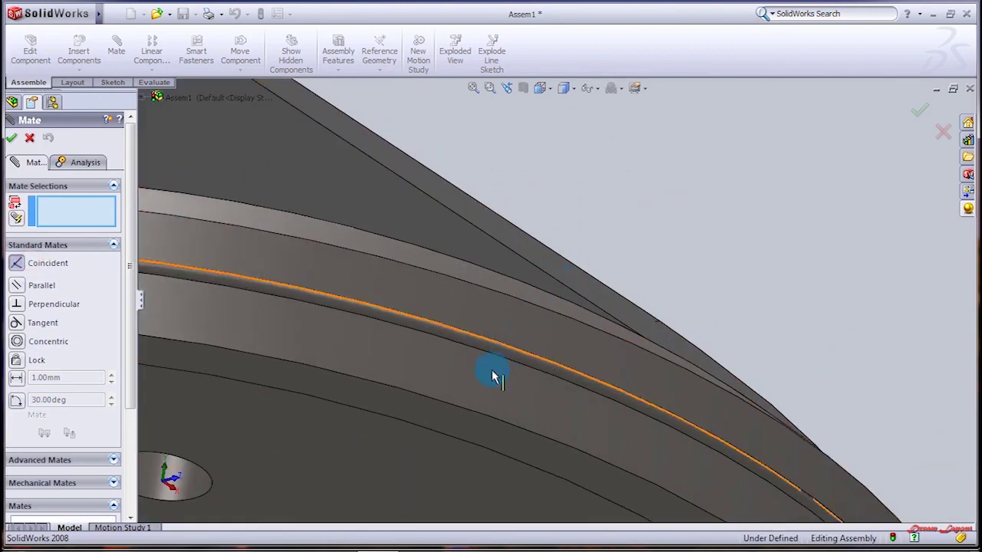
left_click(499, 381)
scroll(499, 376, "up", 5)
mouse_move(499, 376)
middle_mouse_down()
mouse_move(509, 355)
mouse_move(464, 449)
mouse_move(392, 500)
middle_mouse_up()
scroll(393, 499, "down", 2)
scroll(372, 519, "up", 2)
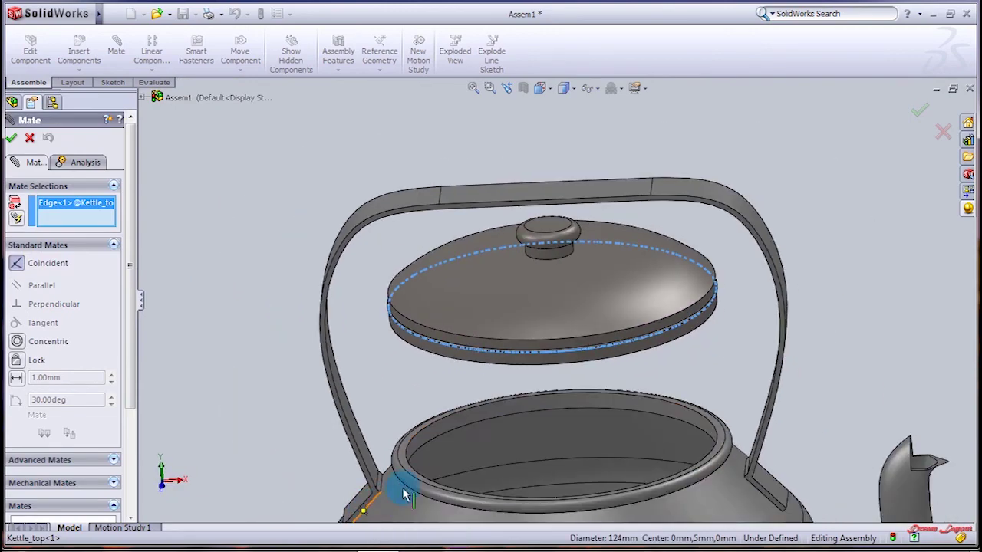
scroll(383, 499, "down", 1)
scroll(416, 482, "down", 4)
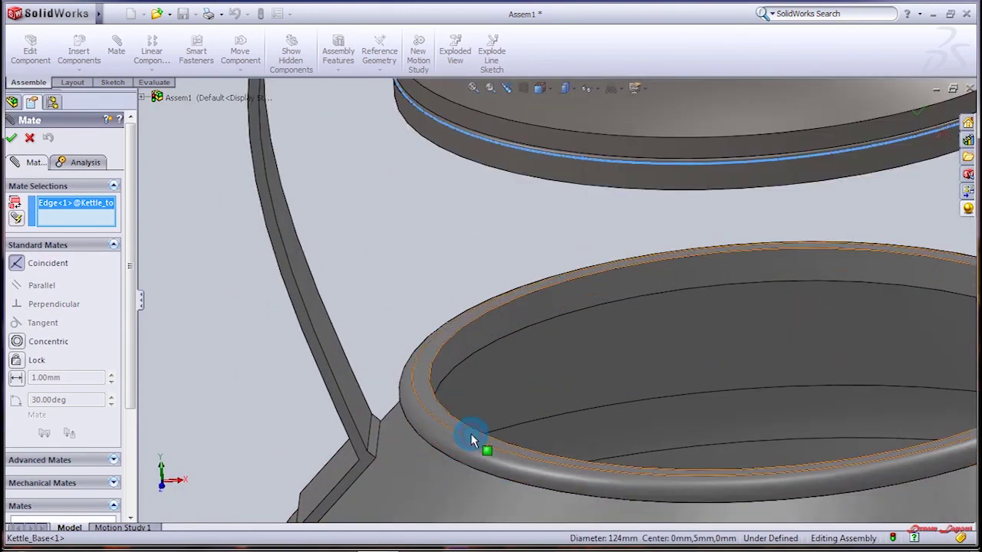
left_click(471, 439)
left_click(12, 138)
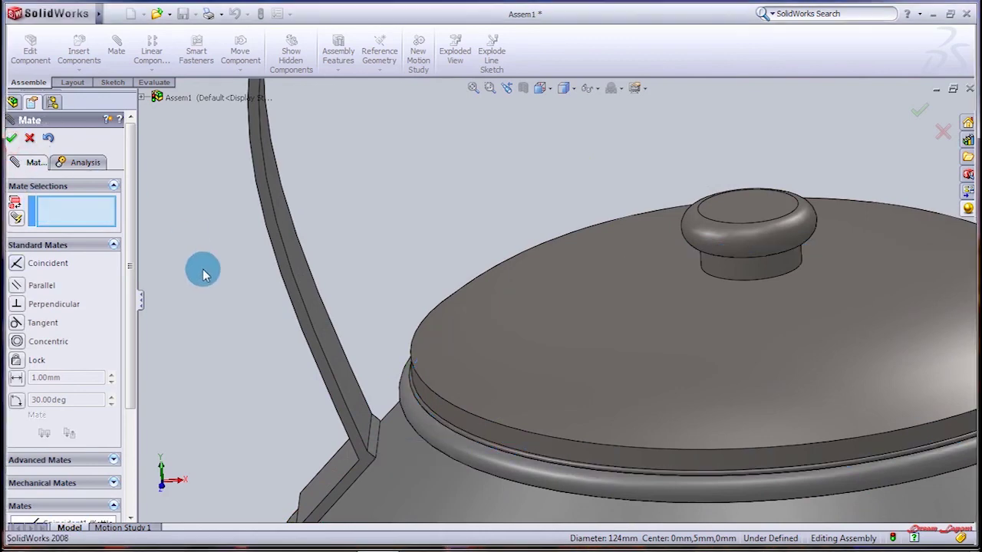
scroll(219, 256, "up", 1)
scroll(467, 324, "up", 2)
scroll(511, 314, "up", 3)
scroll(377, 330, "up", 2)
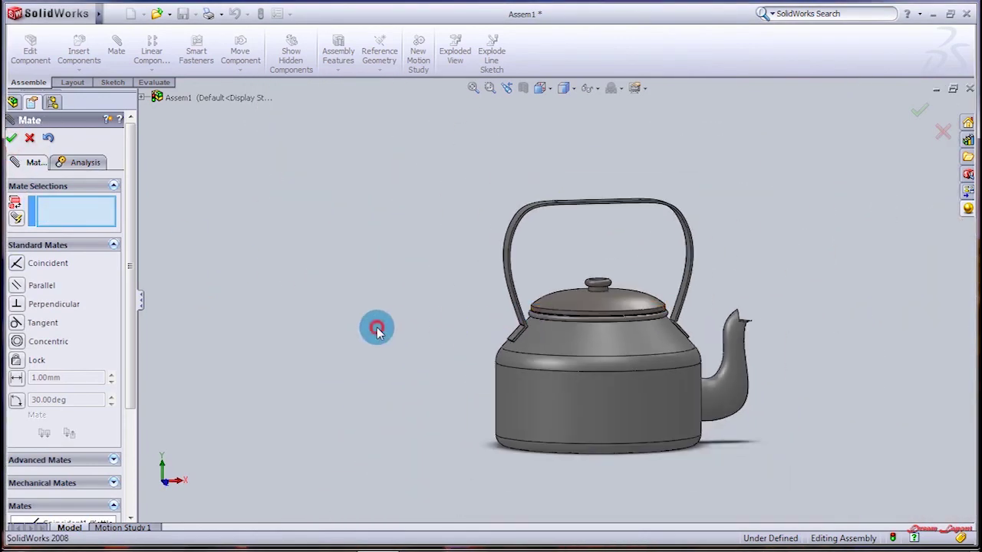
scroll(564, 328, "down", 3)
scroll(377, 313, "up", 3)
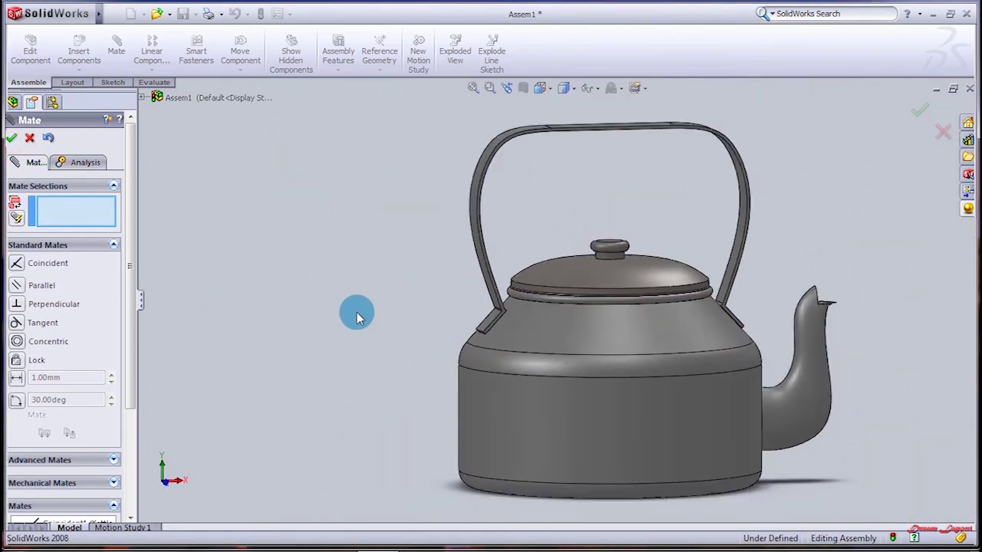
Step: Close mating and show the assembled kettle Shaded without edges, orbited to the spout side
mouse_move(285, 268)
middle_mouse_down()
mouse_move(257, 310)
mouse_move(320, 328)
middle_mouse_up()
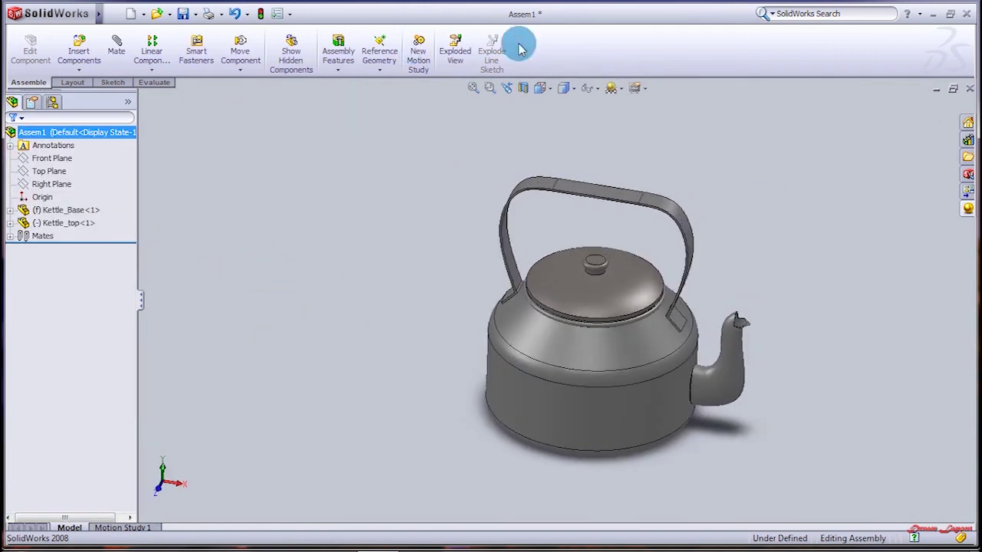
left_click(574, 85)
left_click(568, 139)
middle_click_drag(397, 234, 279, 250)
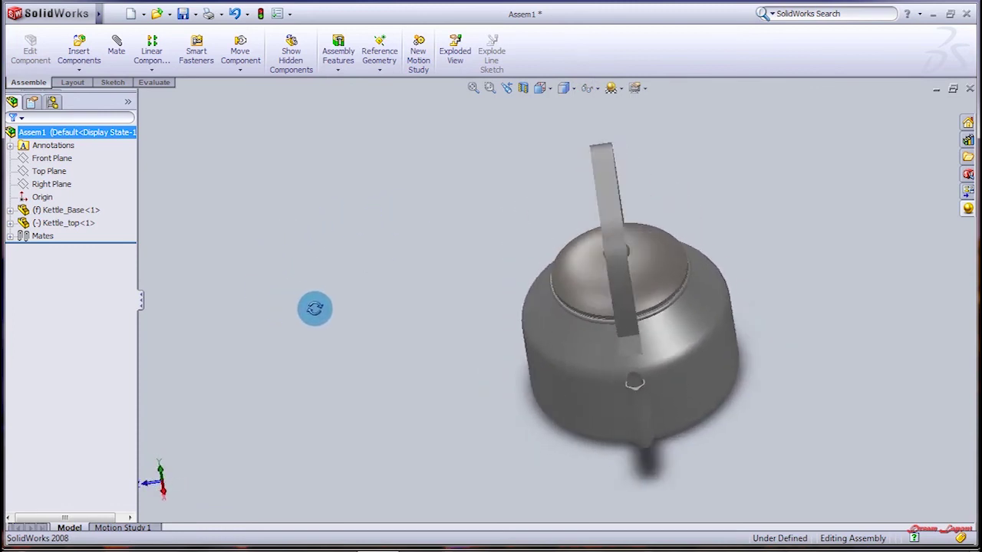
mouse_move(279, 250)
middle_mouse_down()
mouse_move(379, 266)
mouse_move(344, 256)
mouse_move(355, 250)
mouse_move(333, 270)
mouse_move(357, 324)
mouse_move(327, 287)
mouse_move(346, 251)
middle_mouse_up()
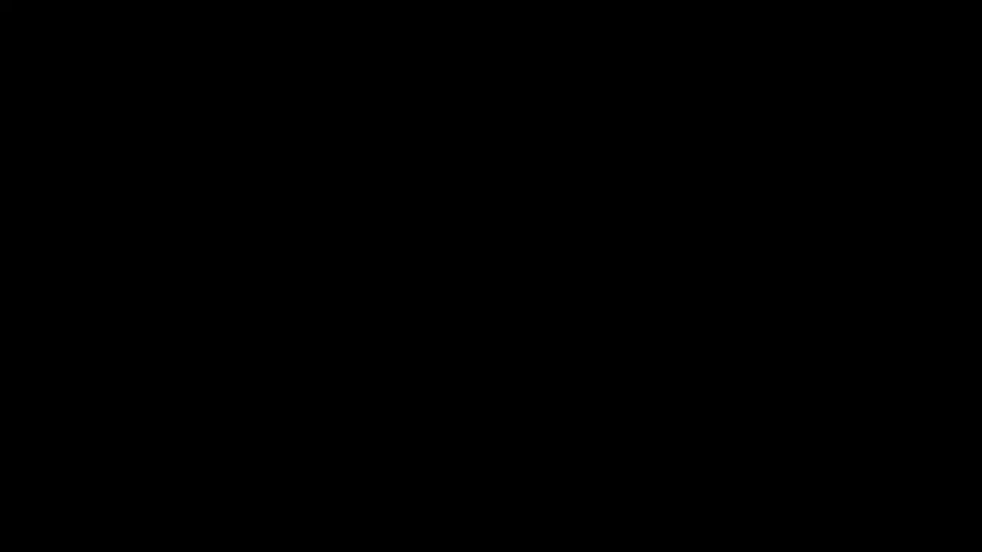